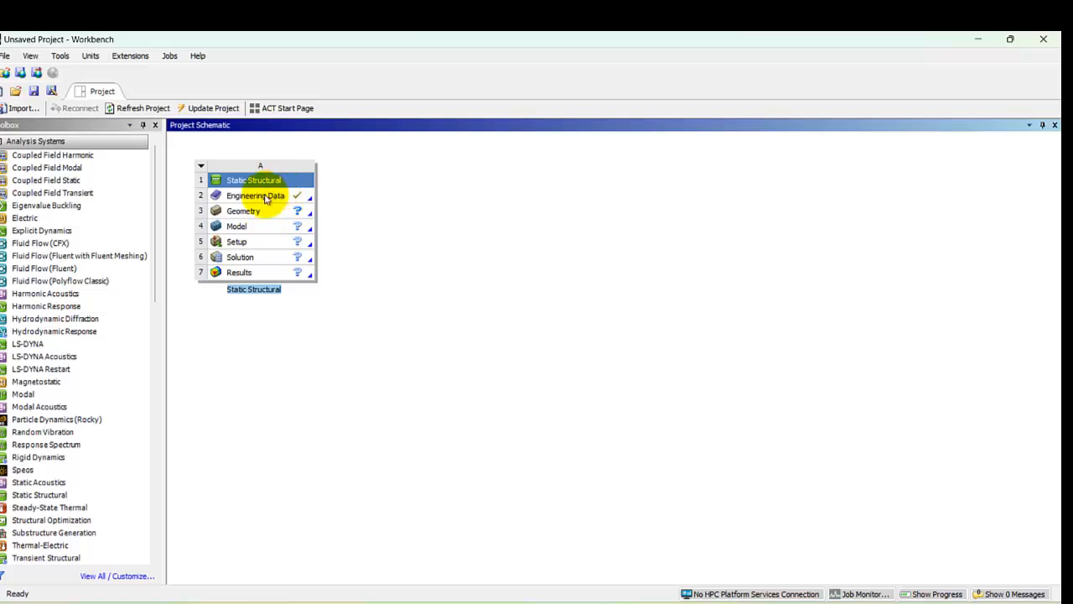
# Step: Open the Static Structural system's engineering data for editing and add a new material named mat1
pyautogui.rightClick(265, 199)
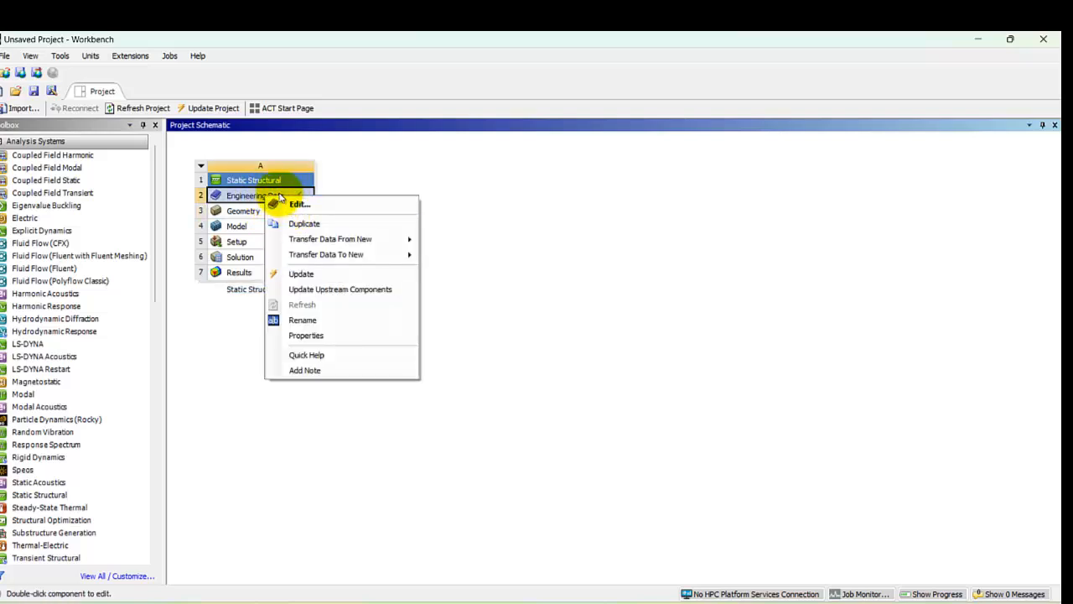
pyautogui.click(300, 203)
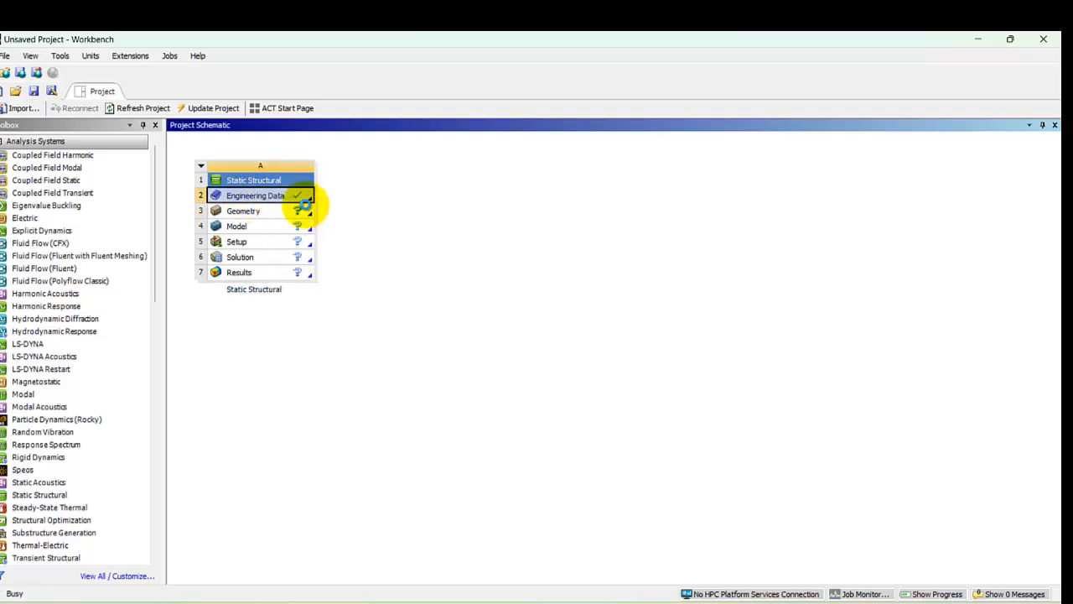
pyautogui.scroll(-1, 261, 314)
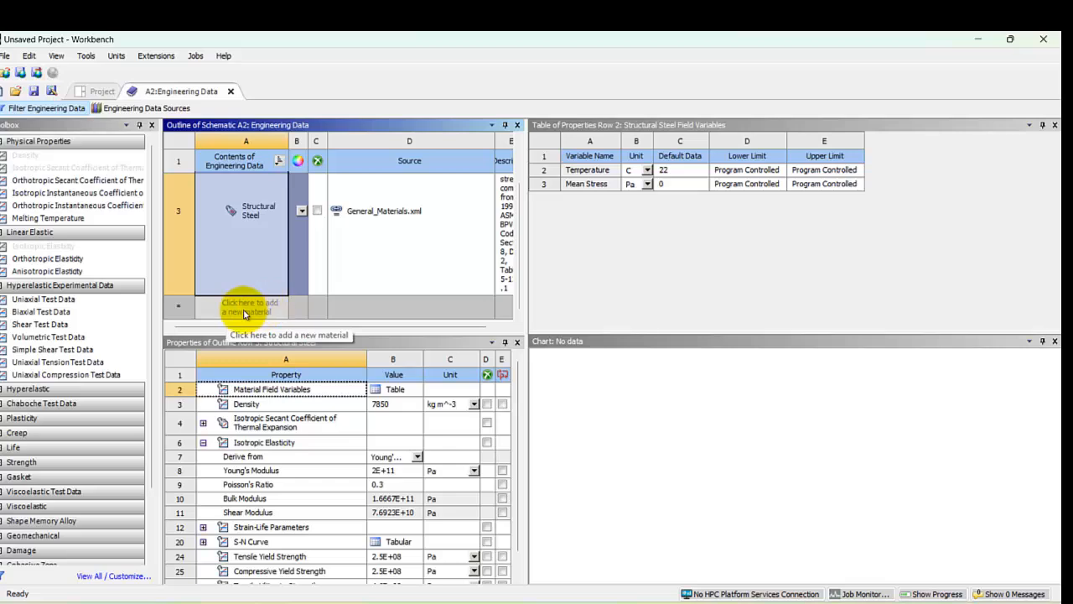
pyautogui.click(248, 309)
pyautogui.write('mat')
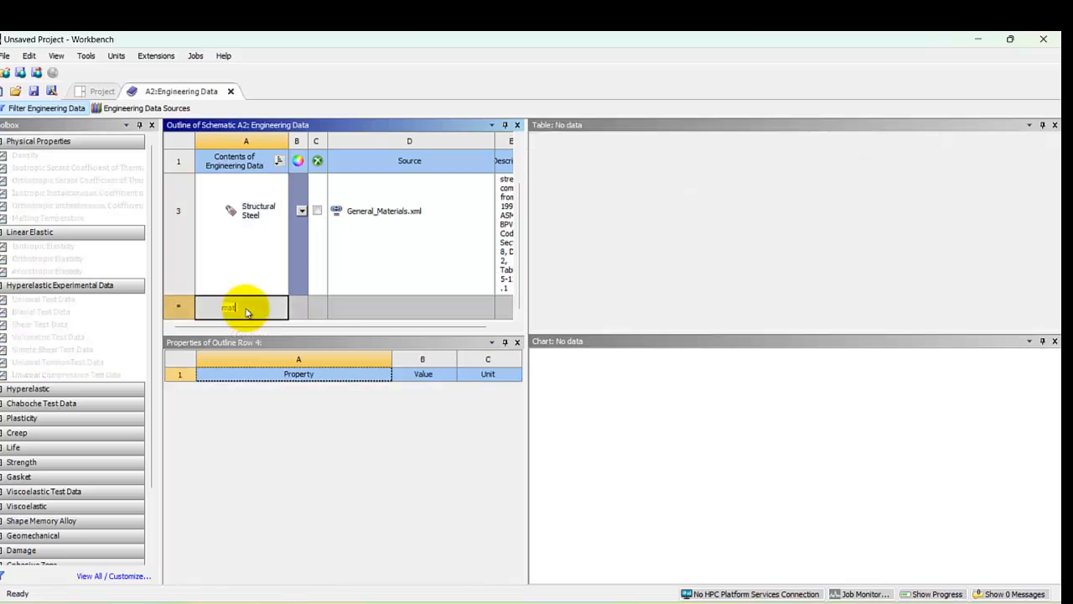
pyautogui.write('1')
pyautogui.press('Return')
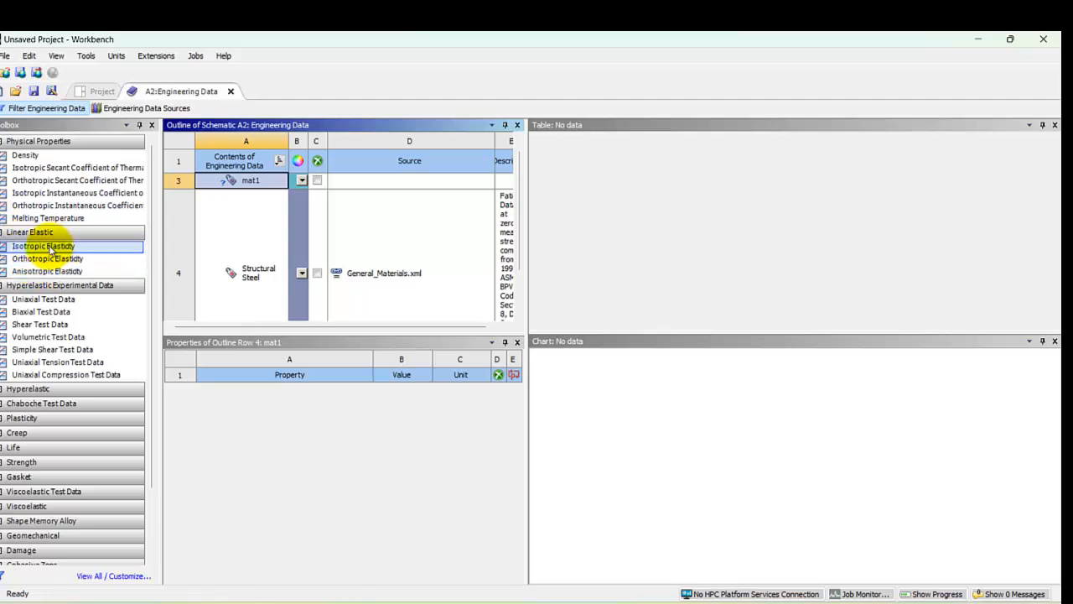
# Step: Give mat1 isotropic elasticity with a Young's modulus of 70e9 Pa and a Poisson's ratio of 0.3
pyautogui.moveTo(39, 248); pyautogui.dragTo(240, 195)
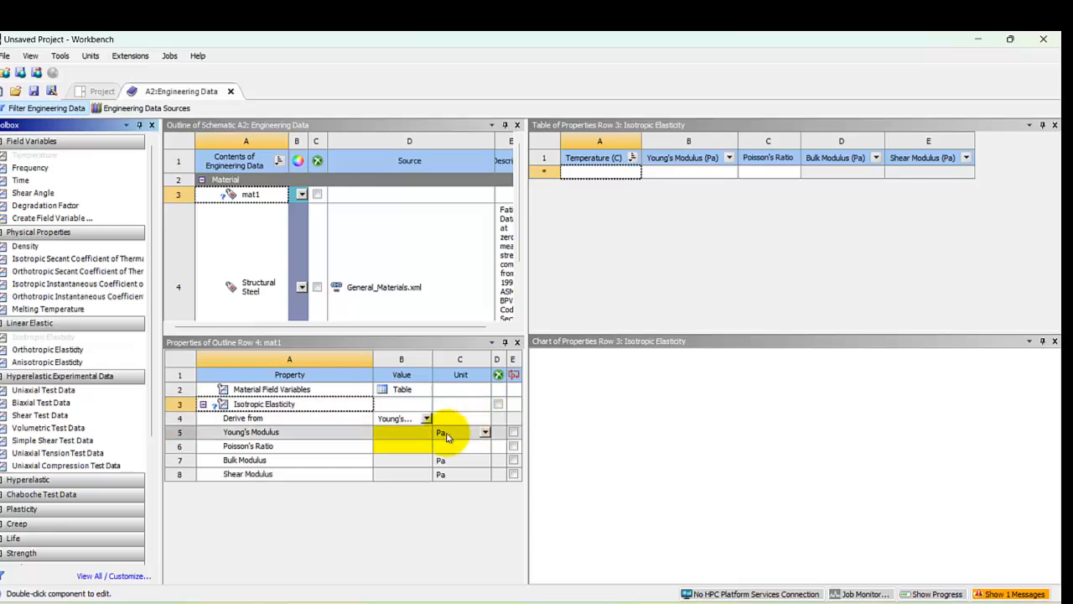
pyautogui.click(401, 432)
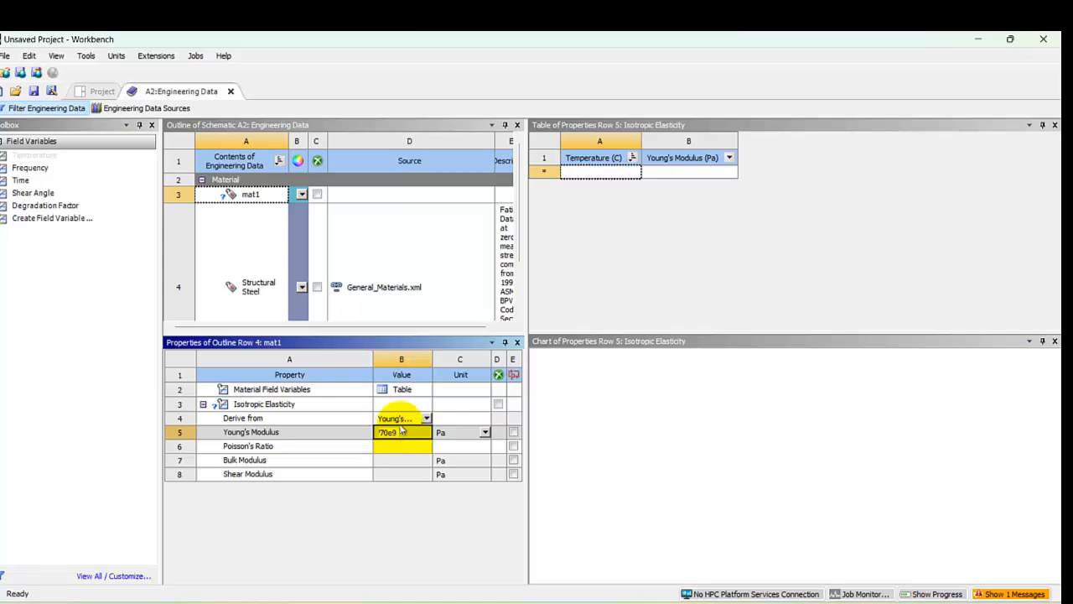
pyautogui.write('70e9')
pyautogui.click(407, 447)
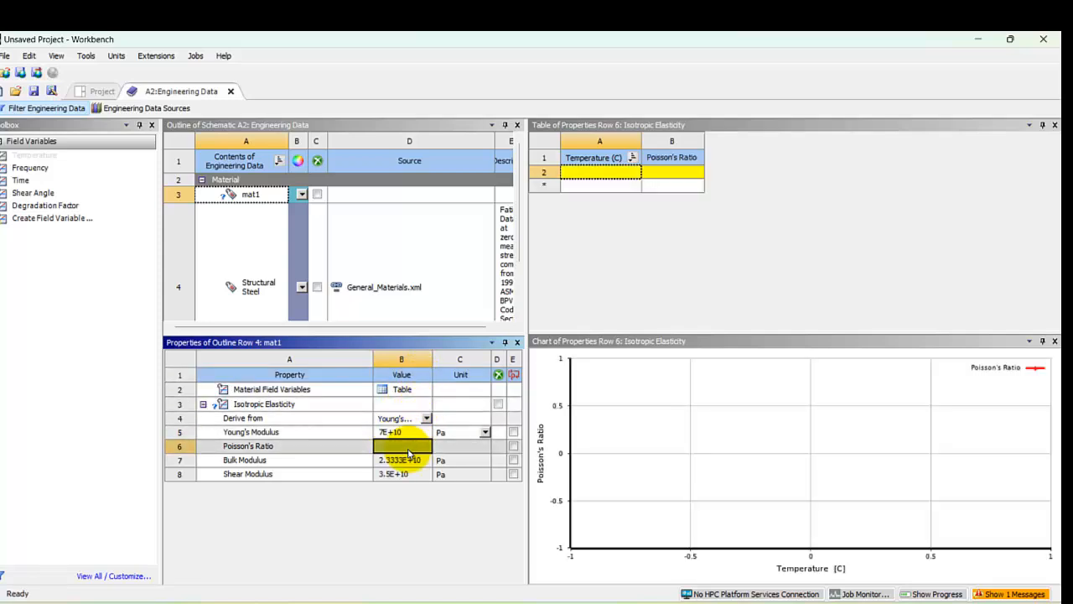
pyautogui.click(418, 553)
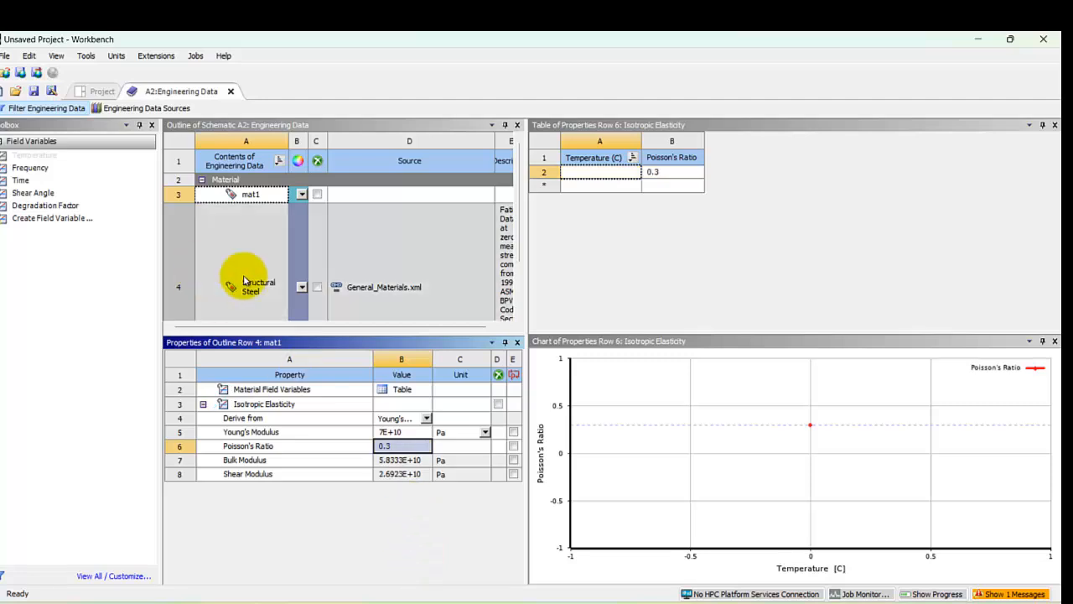
# Step: Add a second new material named mat2 to the engineering data
pyautogui.scroll(-3, 277, 285)
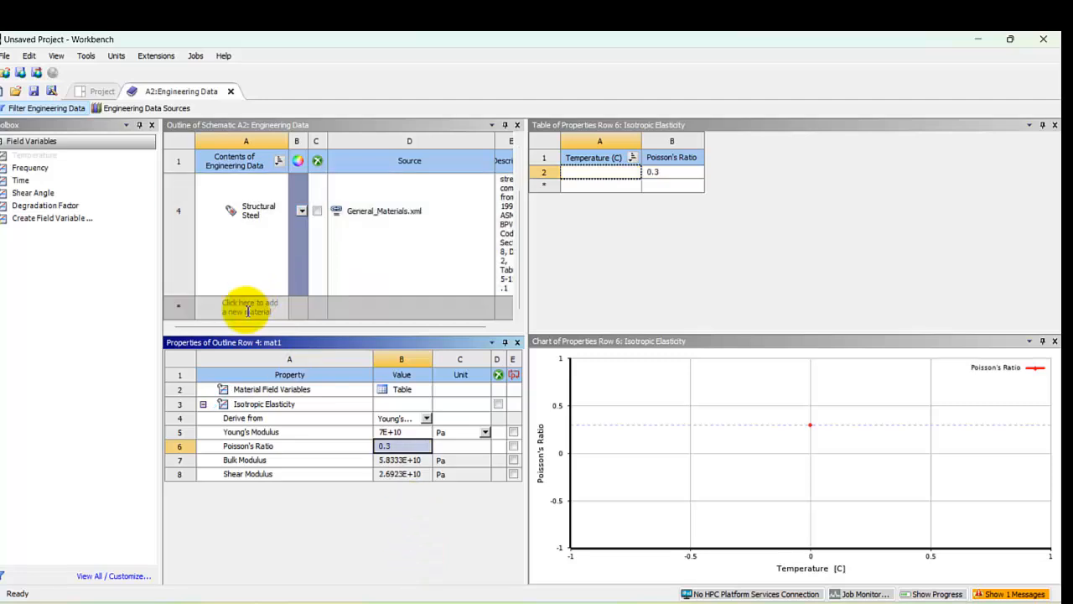
pyautogui.click(255, 312)
pyautogui.write('mat')
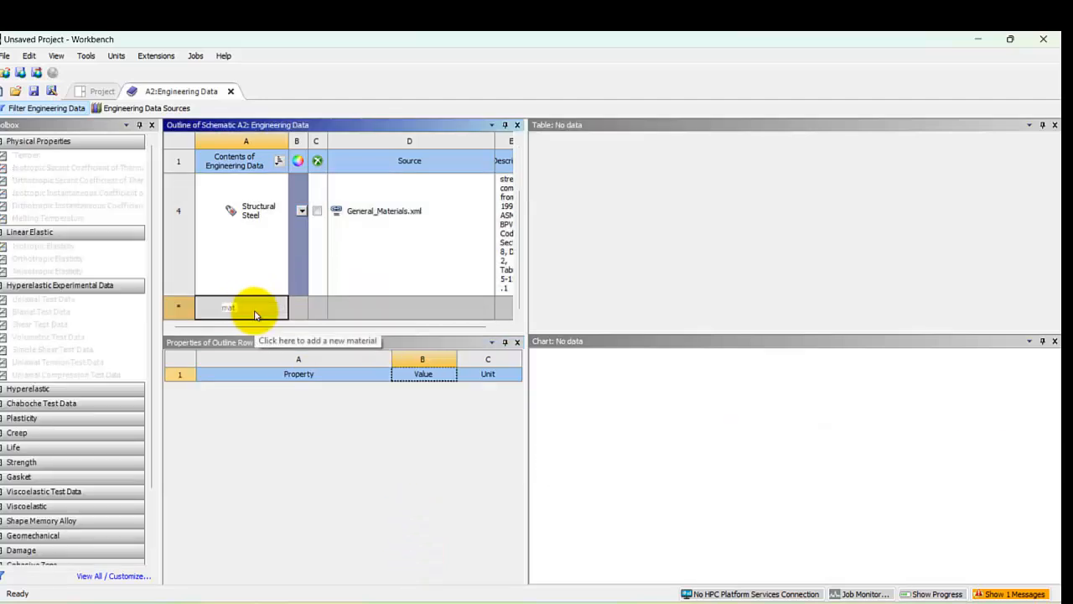
pyautogui.write('2')
pyautogui.press('Return')
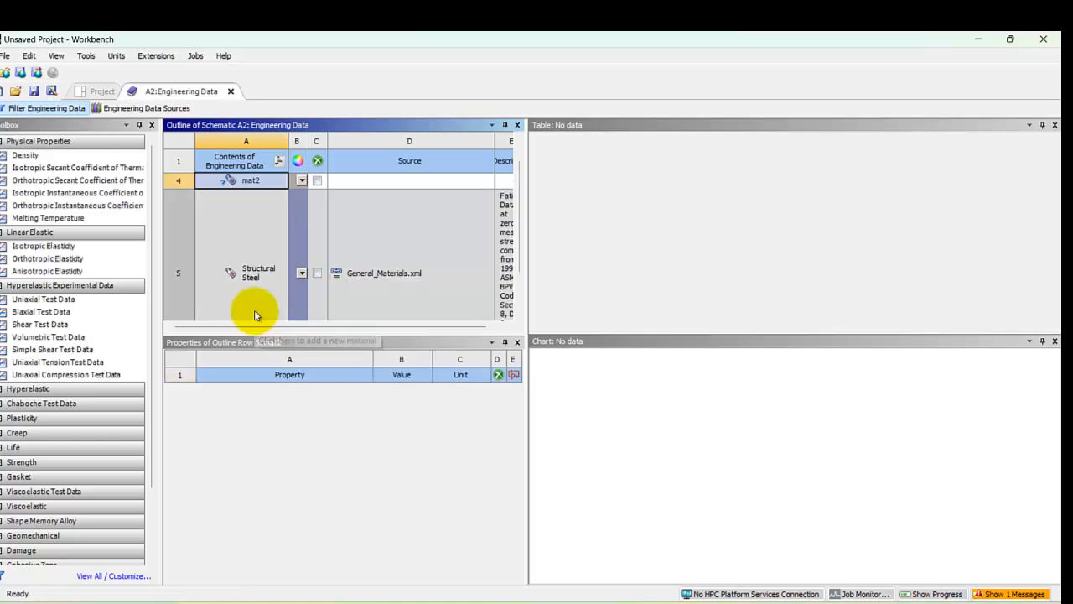
# Step: Give mat2 isotropic elasticity with a Young's modulus of 200e9 Pa and a Poisson's ratio of 0.3
pyautogui.moveTo(87, 252); pyautogui.dragTo(234, 183)
pyautogui.click(403, 432)
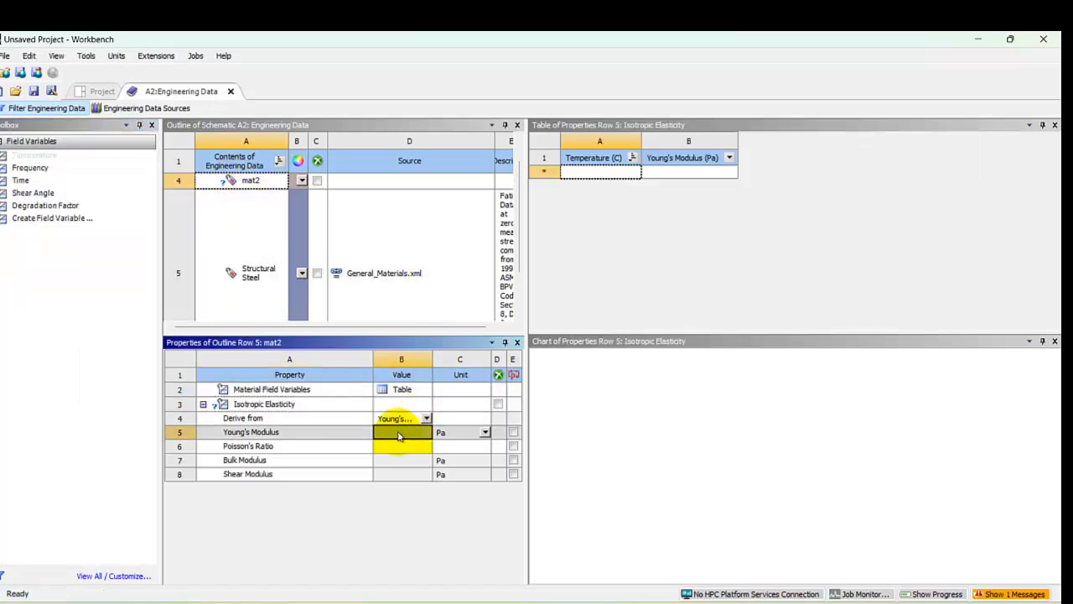
pyautogui.write('200e9')
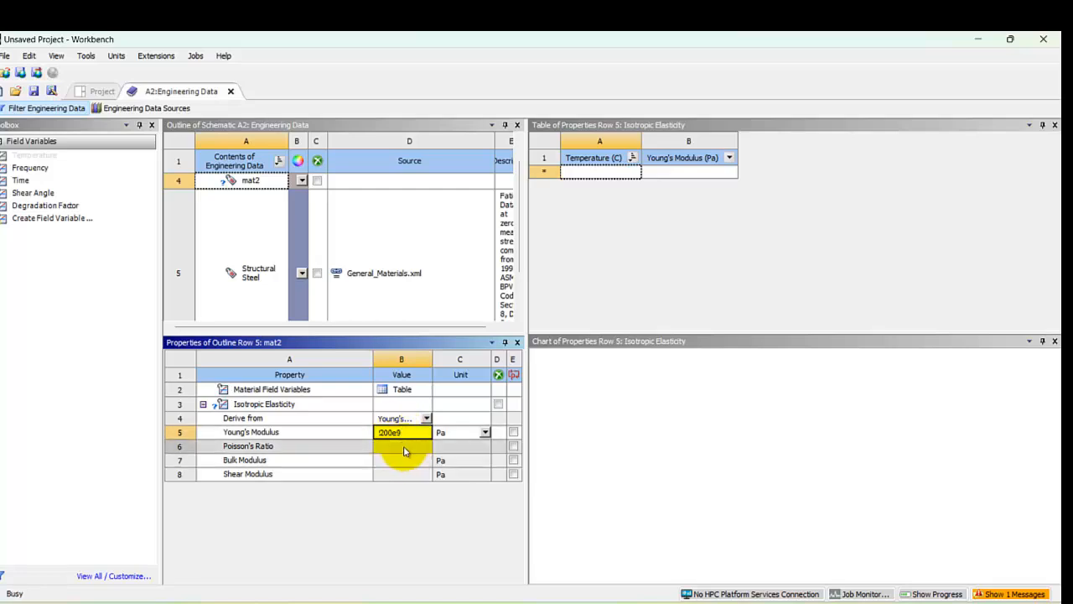
pyautogui.click(405, 450)
pyautogui.write('0.3')
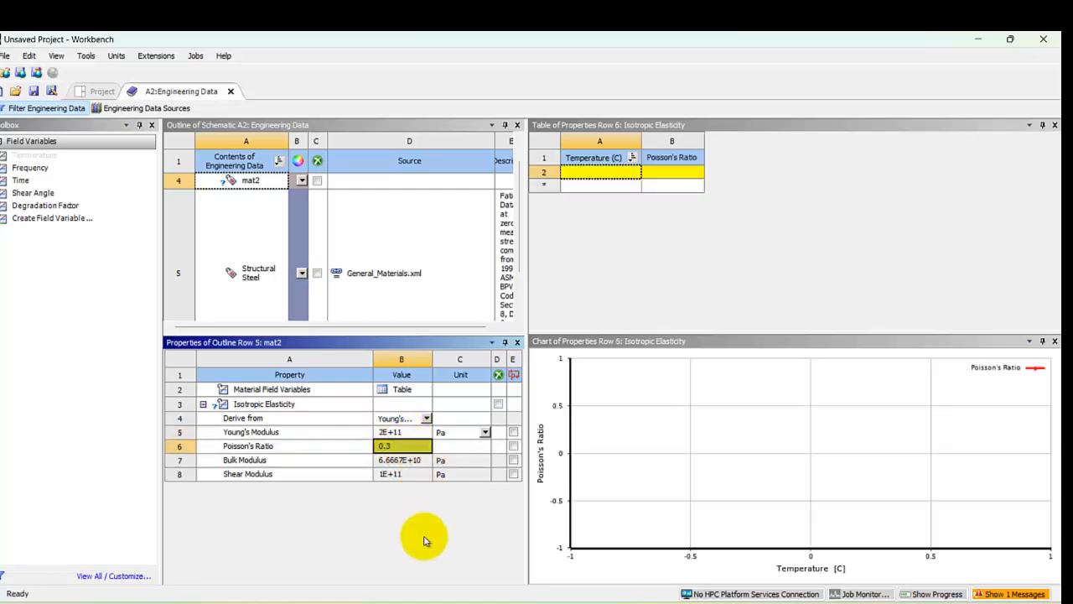
pyautogui.click(422, 540)
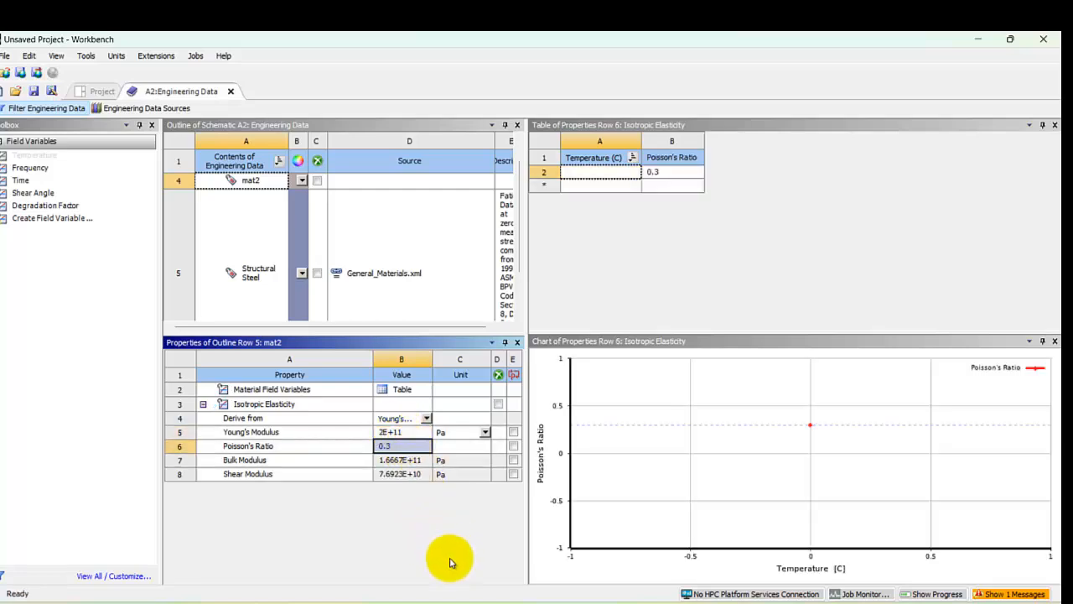
# Step: Return to the project schematic and start a new DesignModeler geometry for the Static Structural system
pyautogui.click(91, 92)
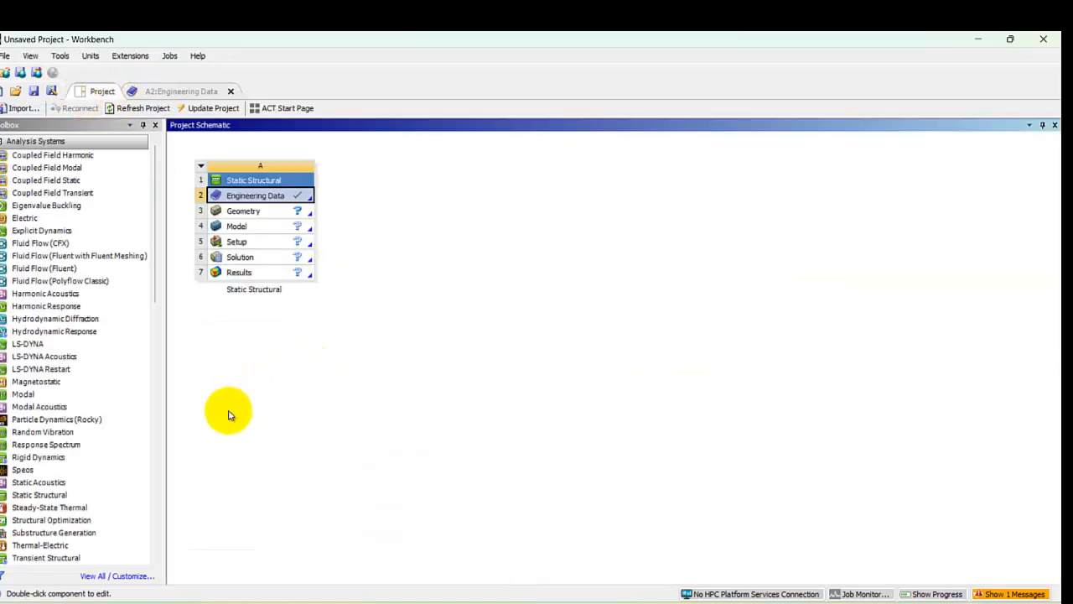
pyautogui.rightClick(244, 209)
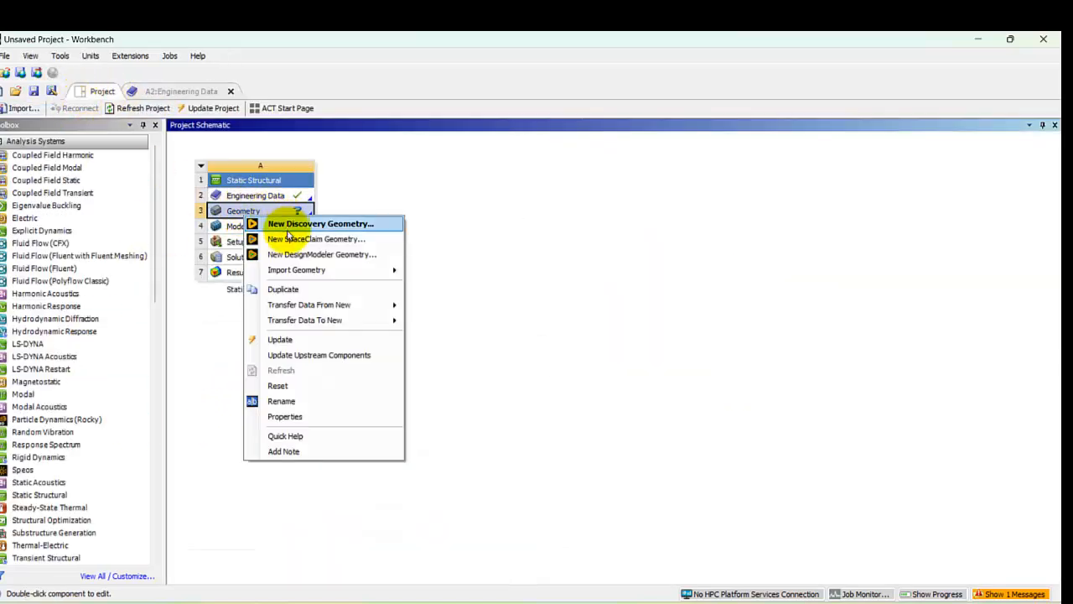
pyautogui.click(281, 255)
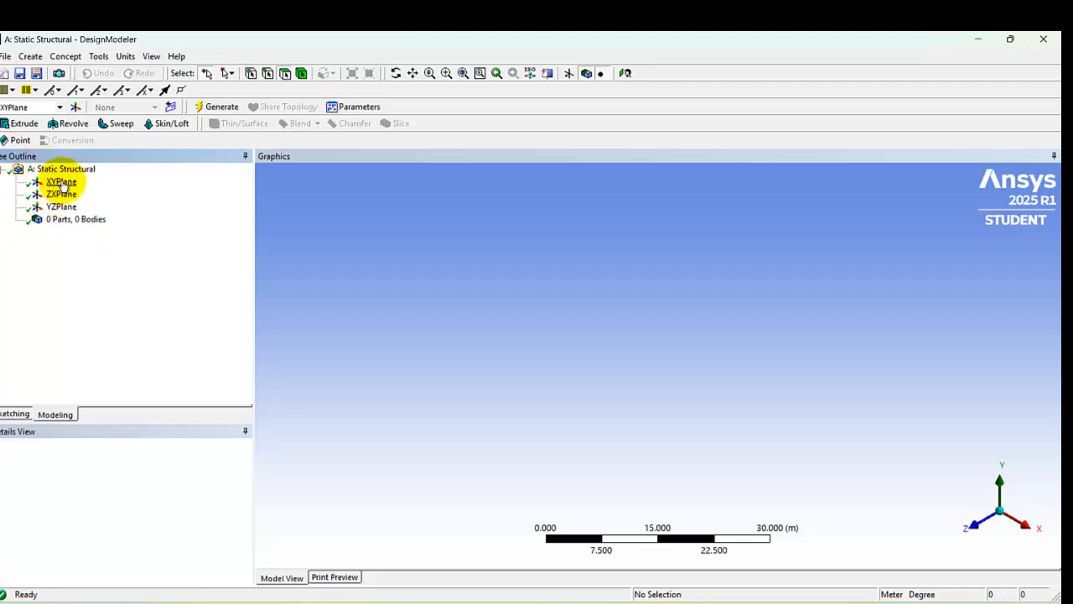
# Step: Look straight at the XY plane and set the length unit to millimeter
pyautogui.rightClick(63, 182)
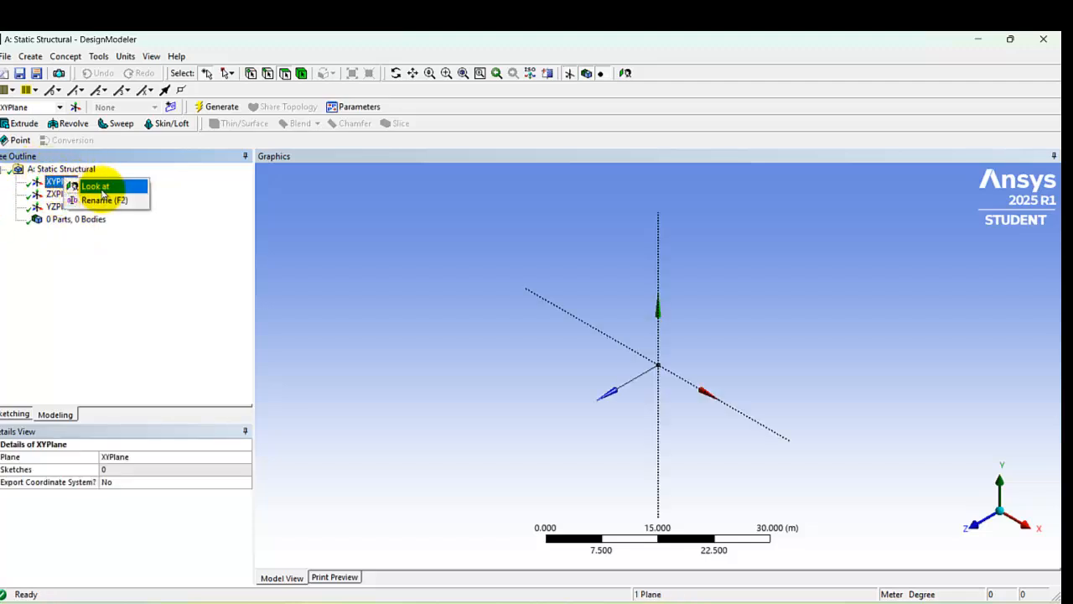
pyautogui.click(92, 181)
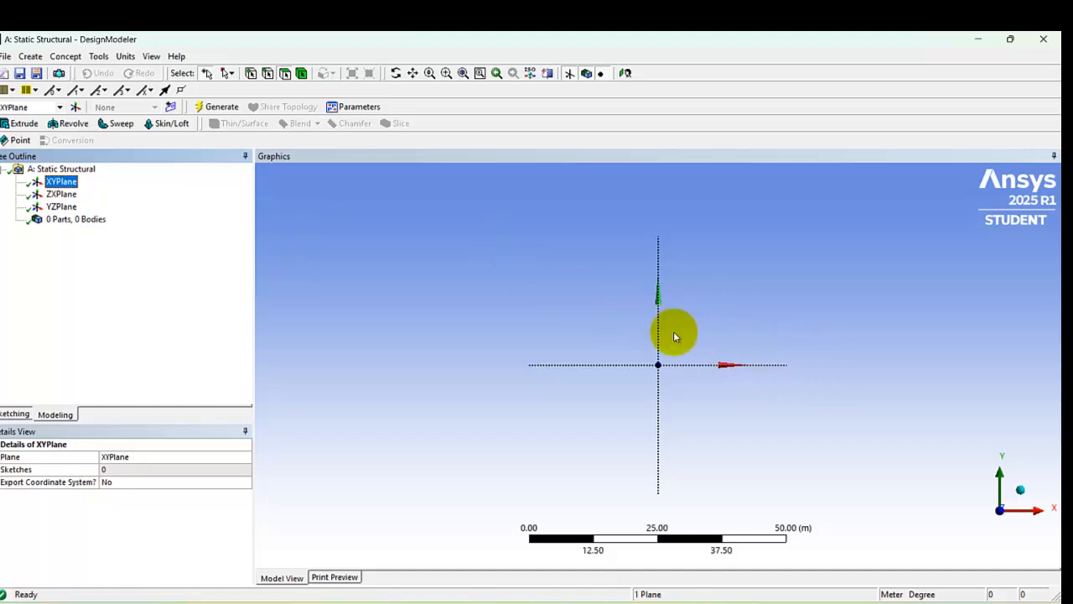
pyautogui.click(125, 57)
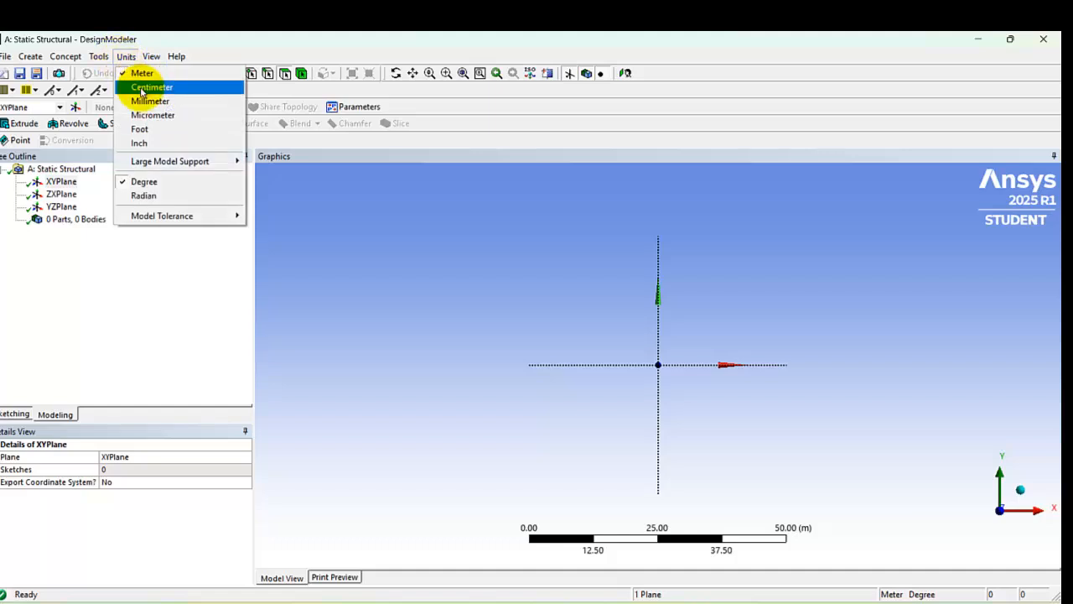
pyautogui.click(146, 101)
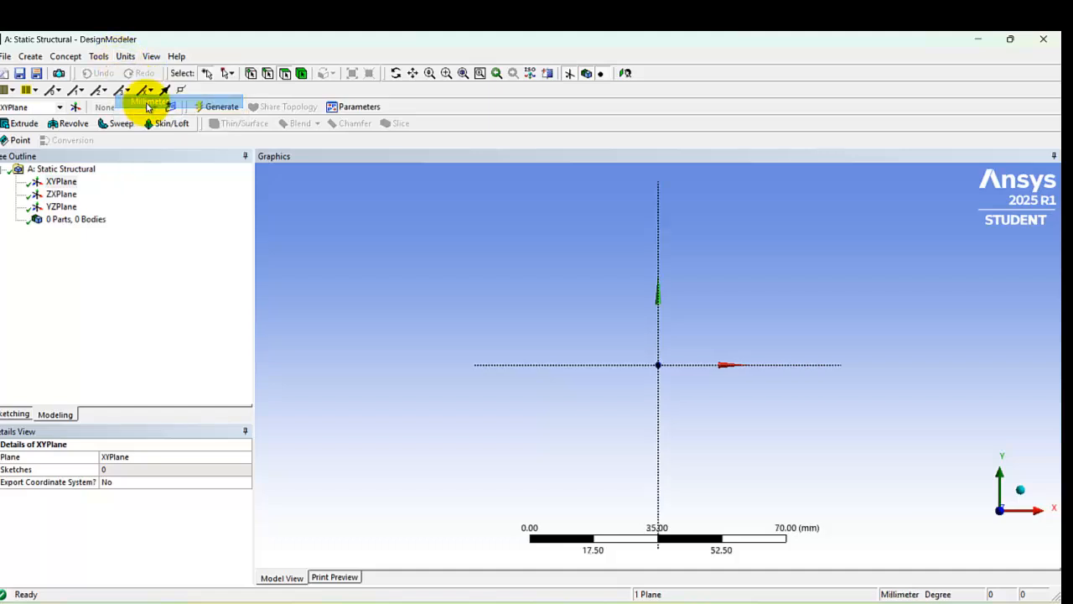
# Step: Sketch a horizontal line about 61 mm long from the origin along the positive X axis on the XY plane
pyautogui.click(30, 415)
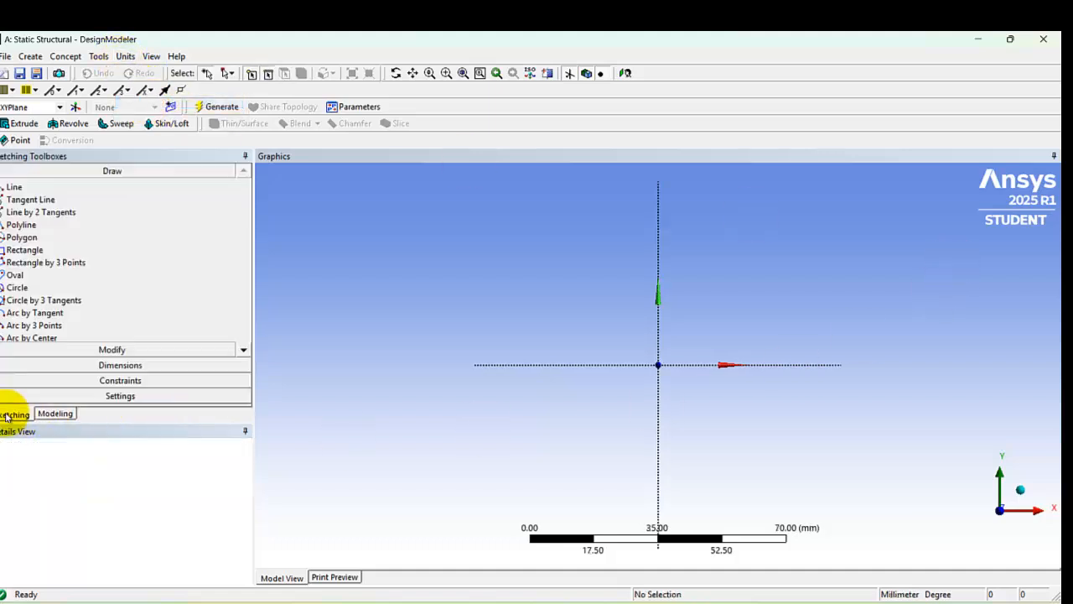
pyautogui.click(55, 190)
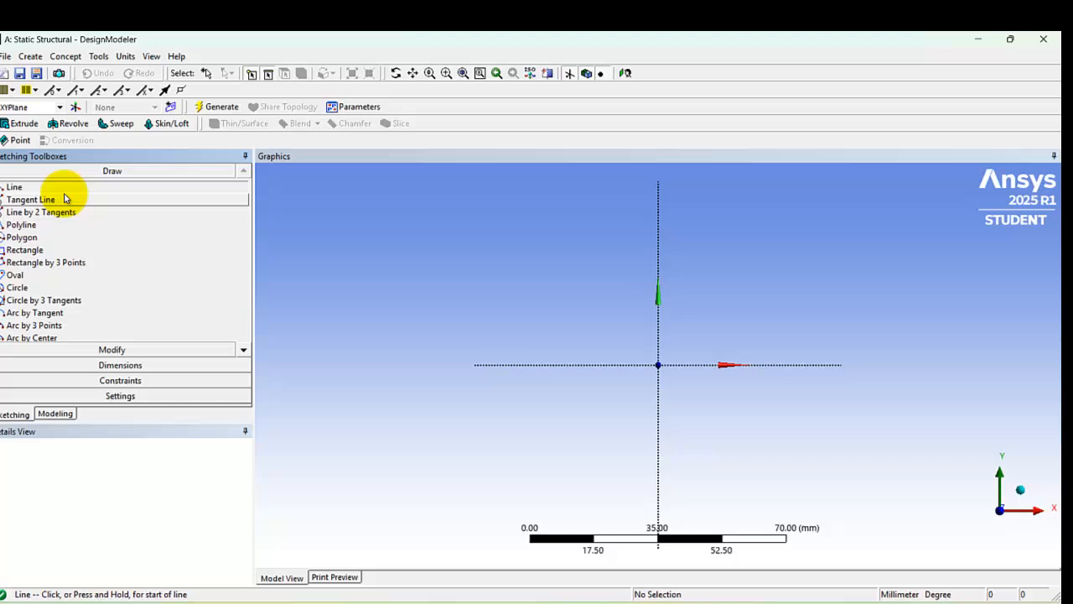
pyautogui.click(659, 364)
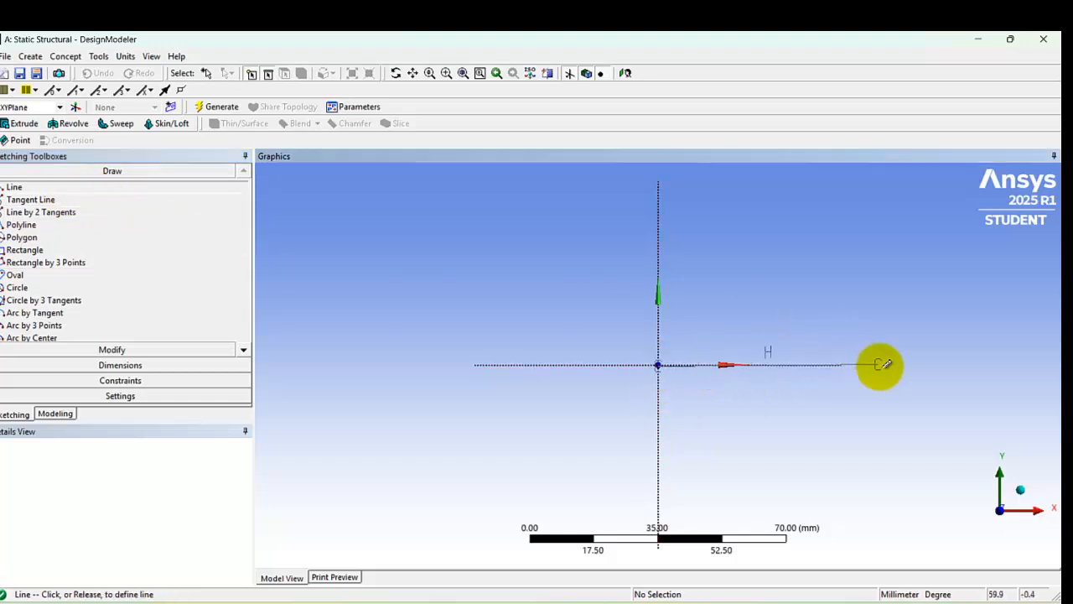
pyautogui.click(882, 364)
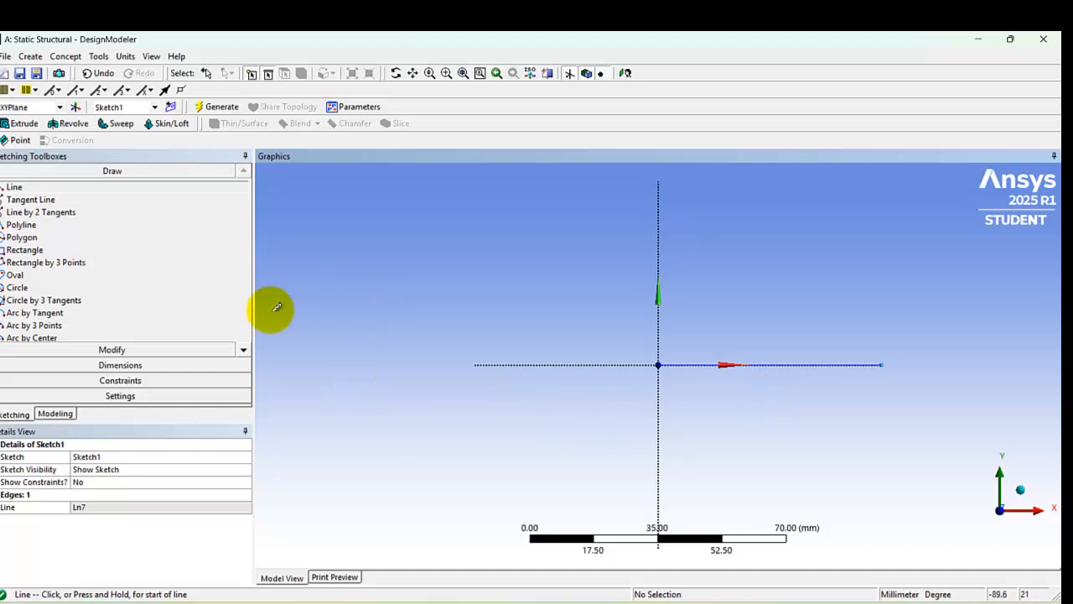
# Step: Dimension the horizontal line's length, set it to 300 mm, and generate the model
pyautogui.click(168, 369)
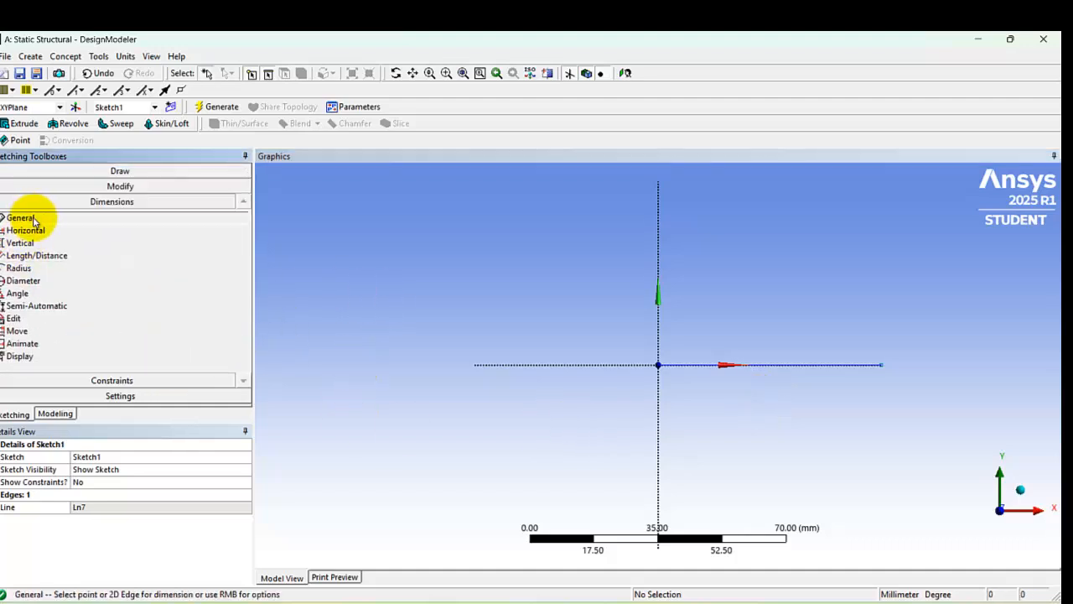
pyautogui.click(805, 365)
pyautogui.click(811, 439)
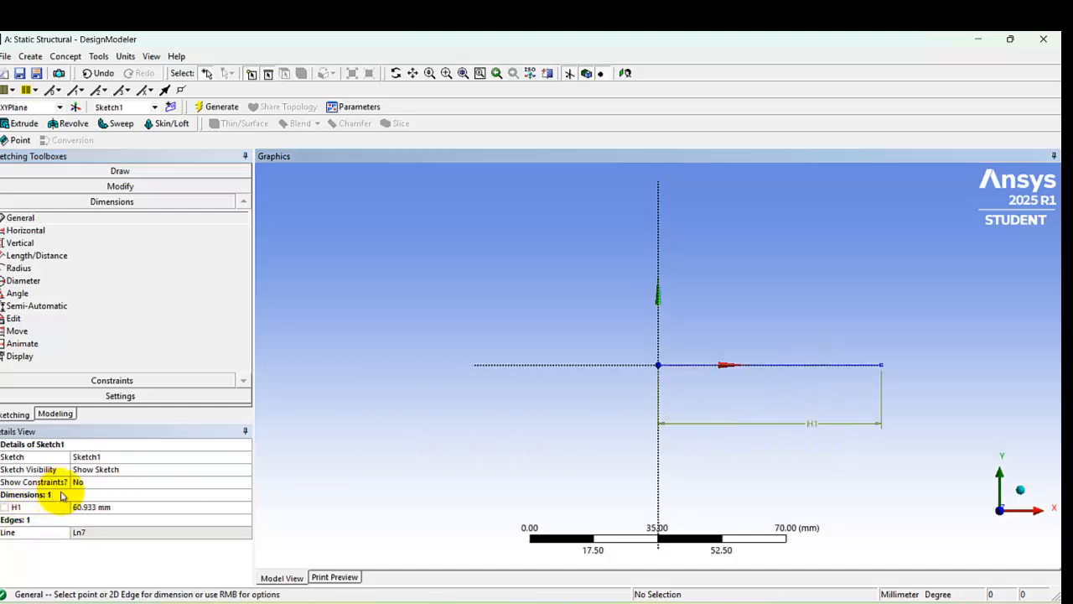
pyautogui.click(86, 507)
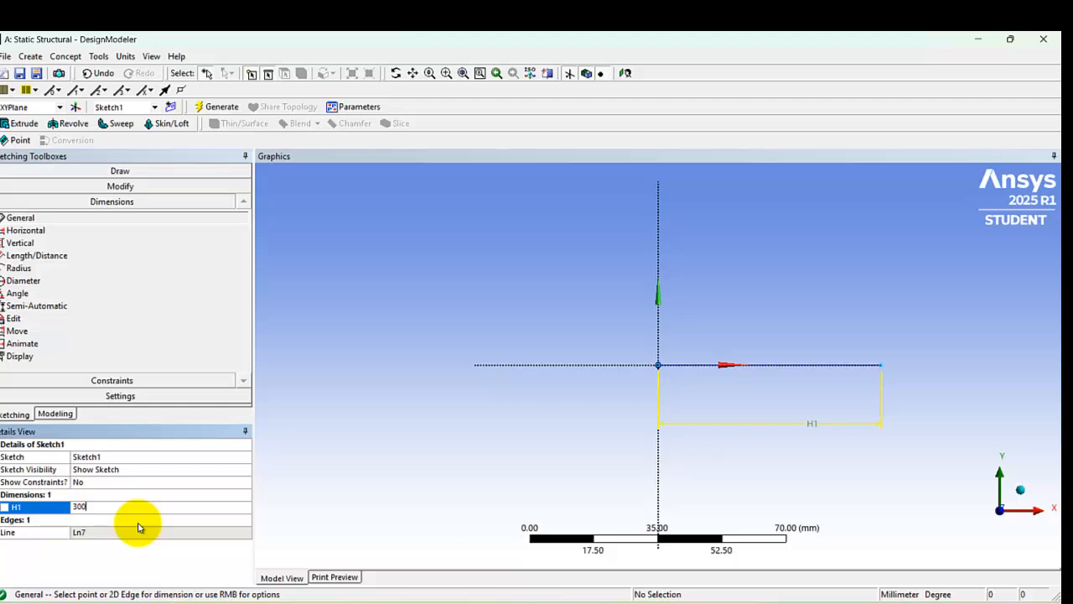
pyautogui.write('300')
pyautogui.press('Return')
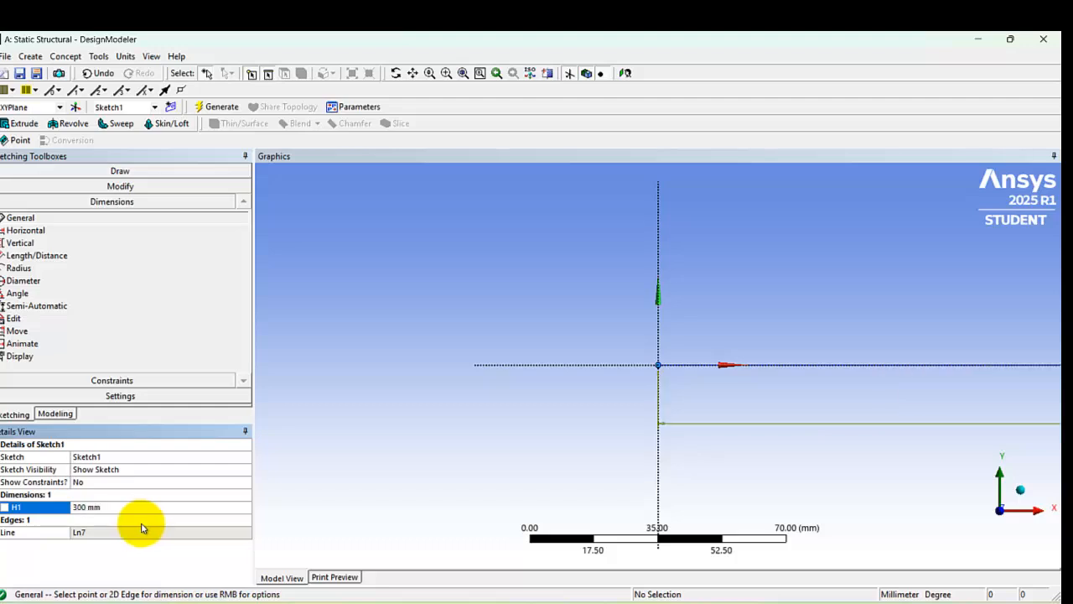
pyautogui.click(220, 107)
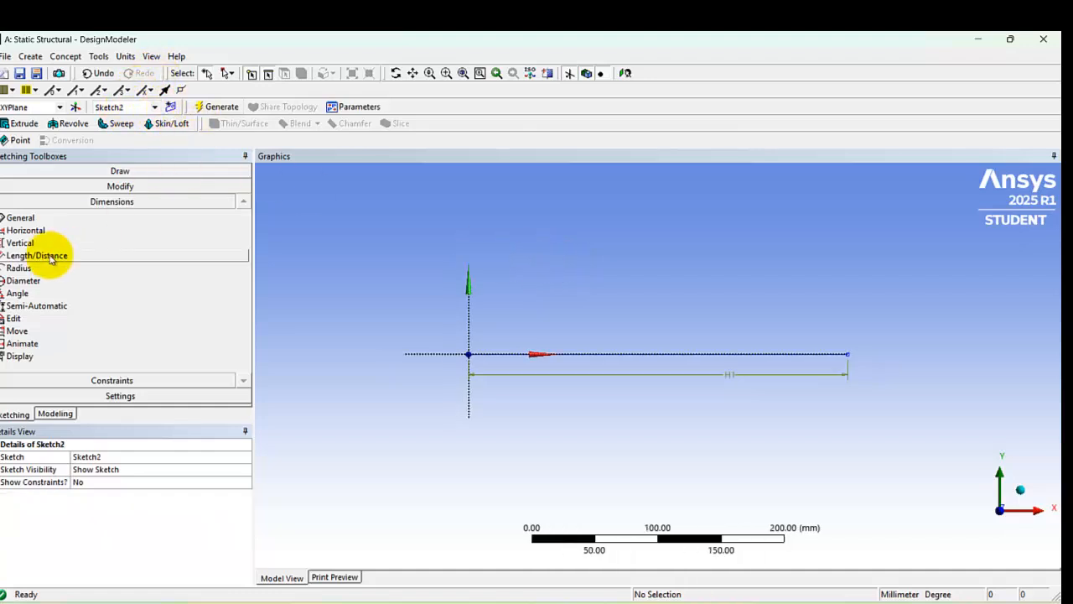
# Step: In Sketch2, draw a second horizontal line about 170 mm long, continuing along the X axis from the end of the 300 mm line
pyautogui.click(7, 415)
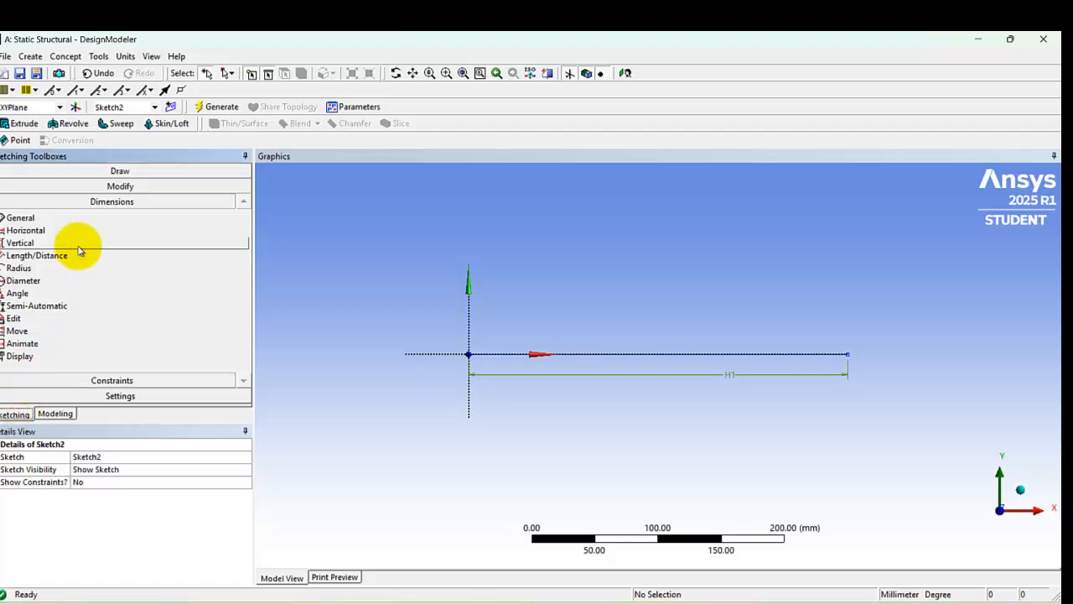
pyautogui.click(114, 171)
pyautogui.click(17, 187)
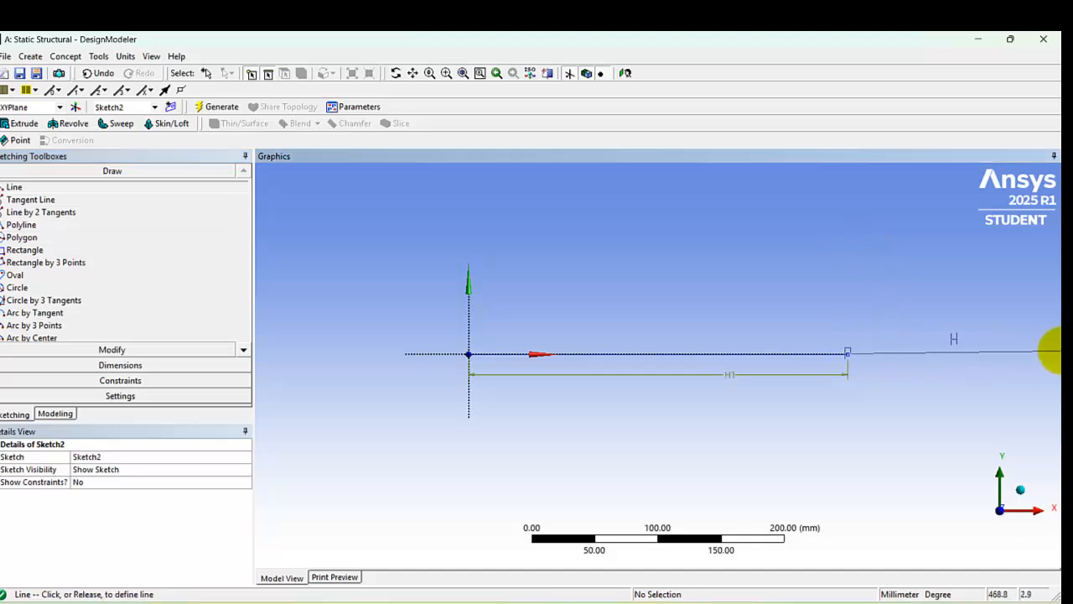
pyautogui.click(1055, 352)
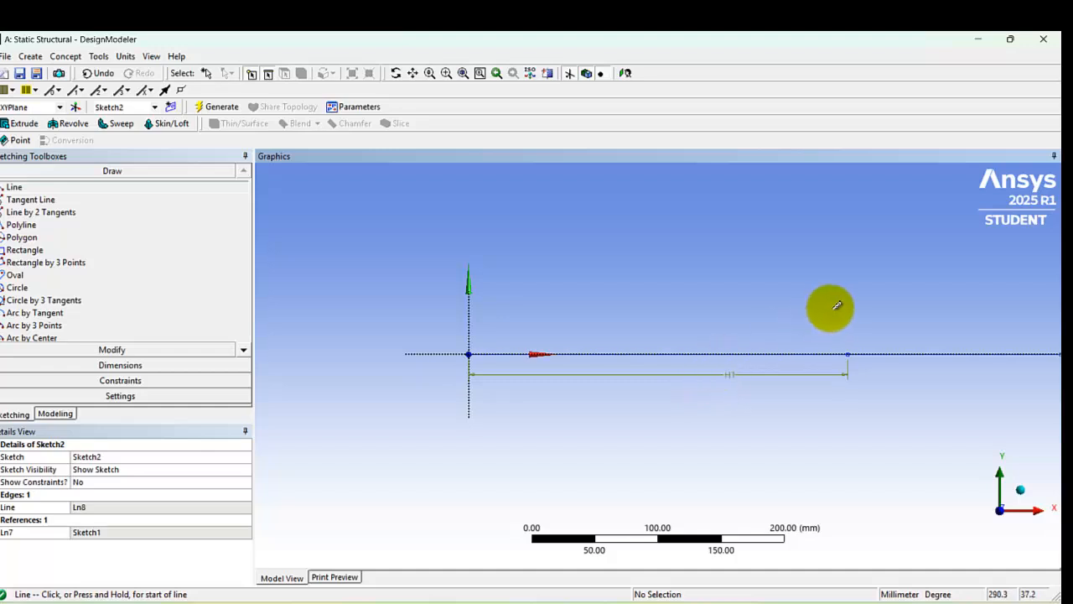
# Step: Dimension the second horizontal line's length in Sketch2, set it to 400 mm, and generate the model
pyautogui.click(109, 367)
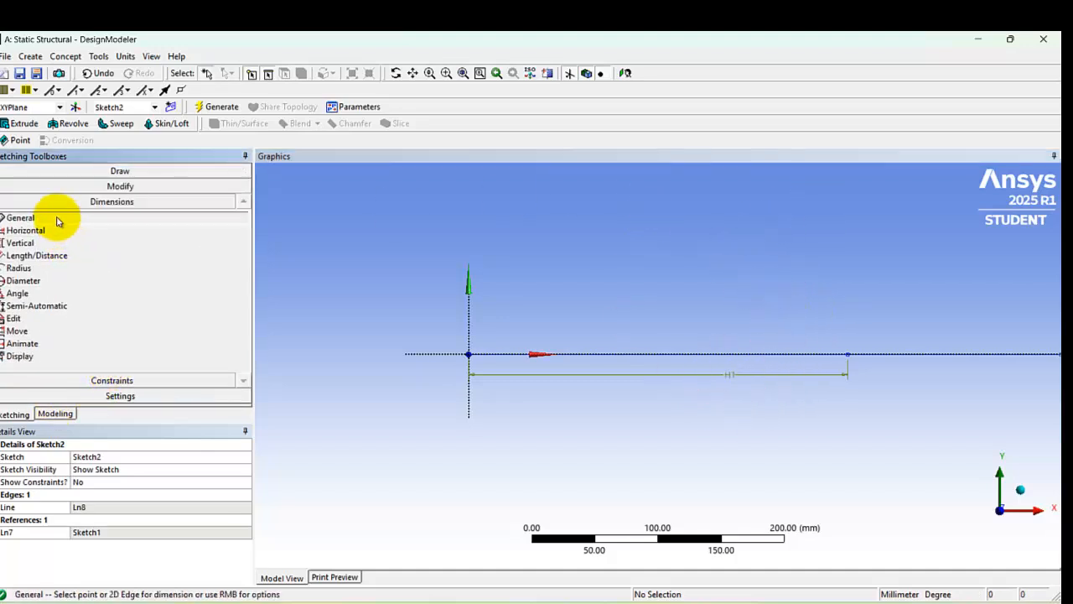
pyautogui.click(976, 357)
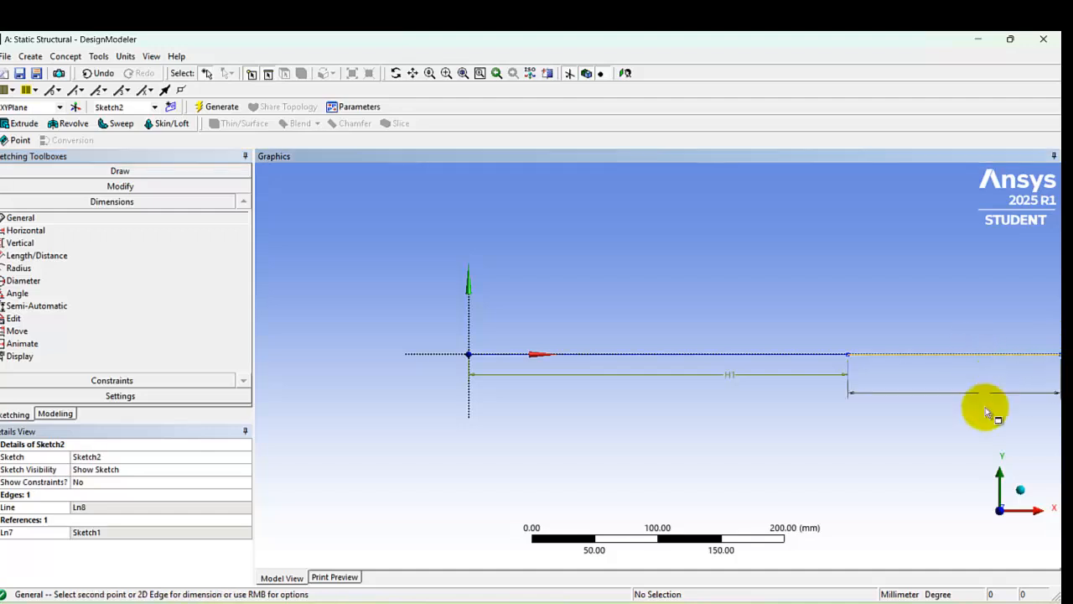
pyautogui.click(983, 426)
pyautogui.click(128, 505)
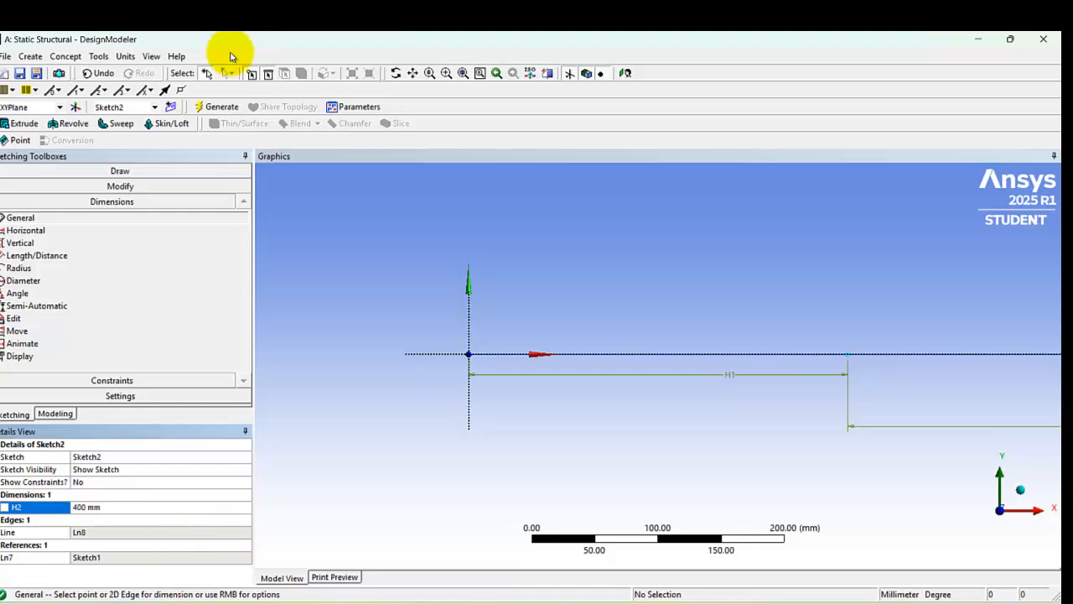
pyautogui.click(224, 107)
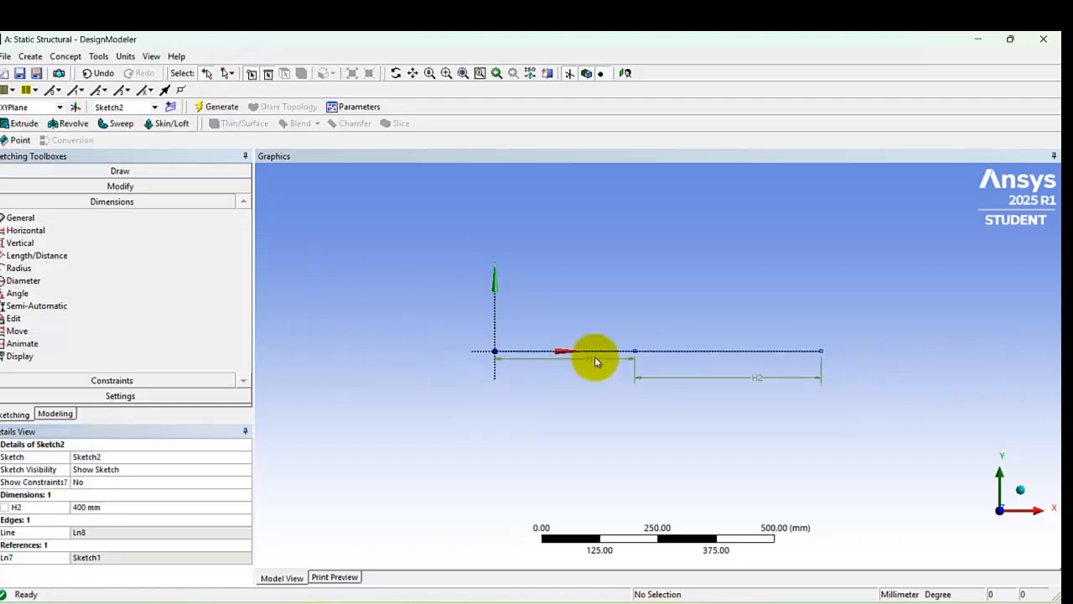
# Step: Create a line body from the 300 mm line's sketch using Lines From Sketches with Add Material, and generate it
pyautogui.click(65, 57)
pyautogui.click(114, 86)
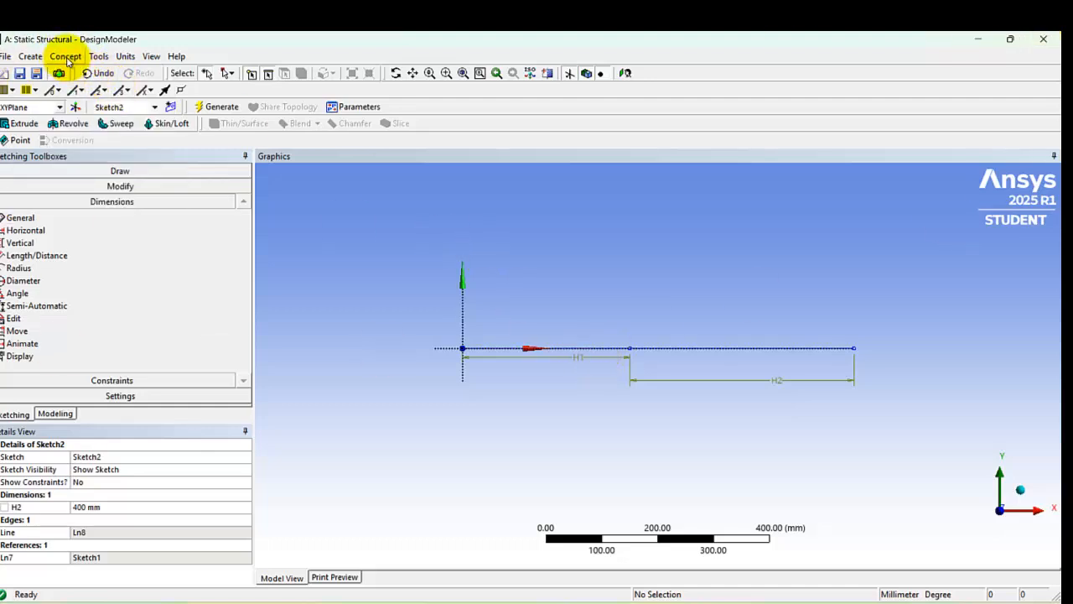
pyautogui.click(67, 58)
pyautogui.click(83, 88)
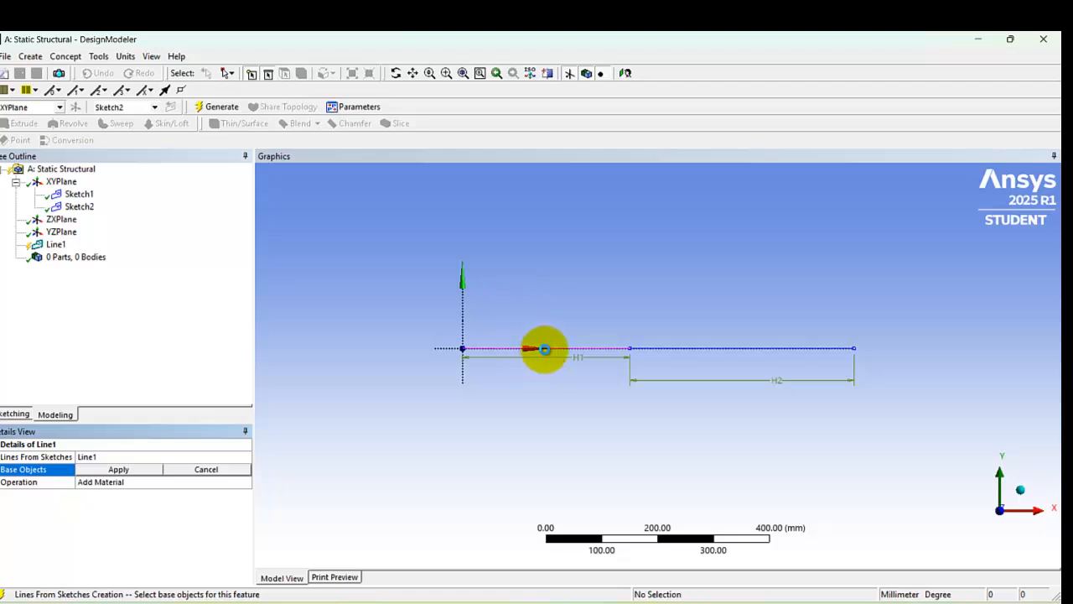
pyautogui.click(521, 349)
pyautogui.click(139, 469)
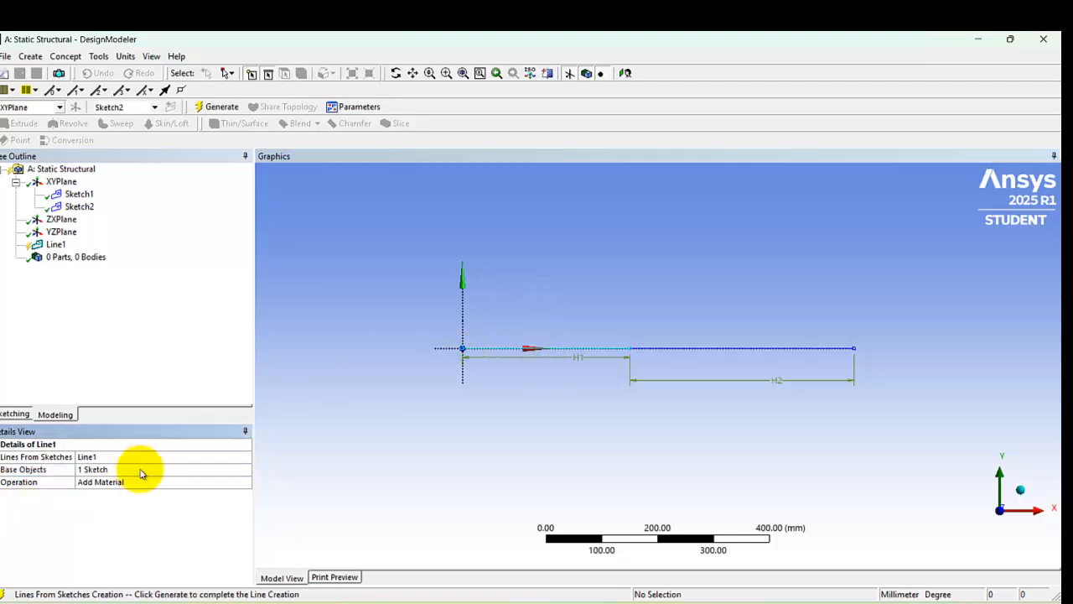
pyautogui.click(218, 106)
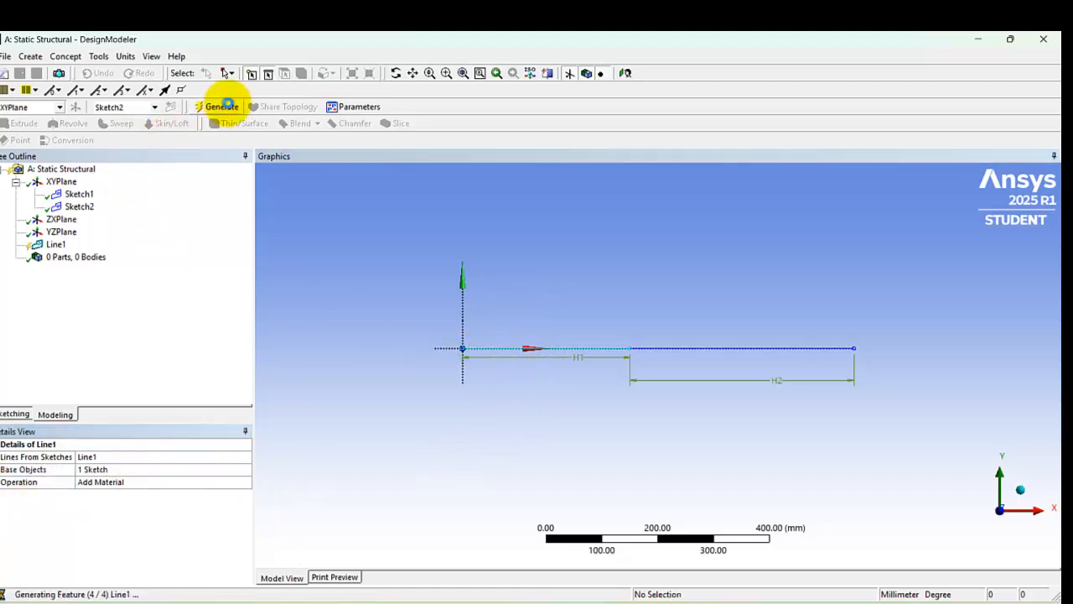
# Step: Create a second line body from the 400 mm line's sketch using Lines From Sketches with the Add Frozen operation, and generate it
pyautogui.click(64, 56)
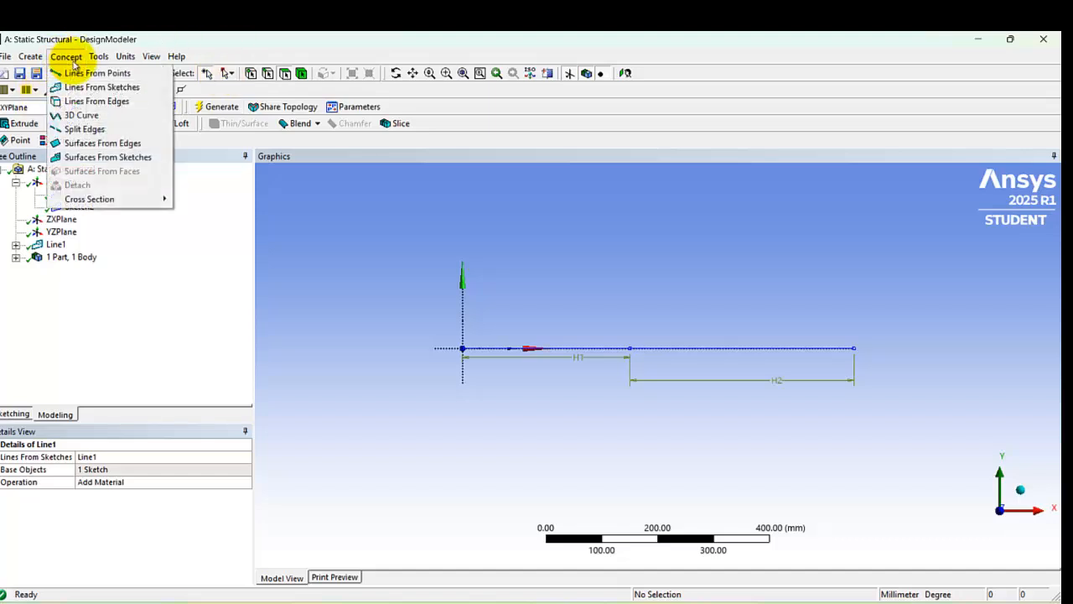
pyautogui.click(94, 88)
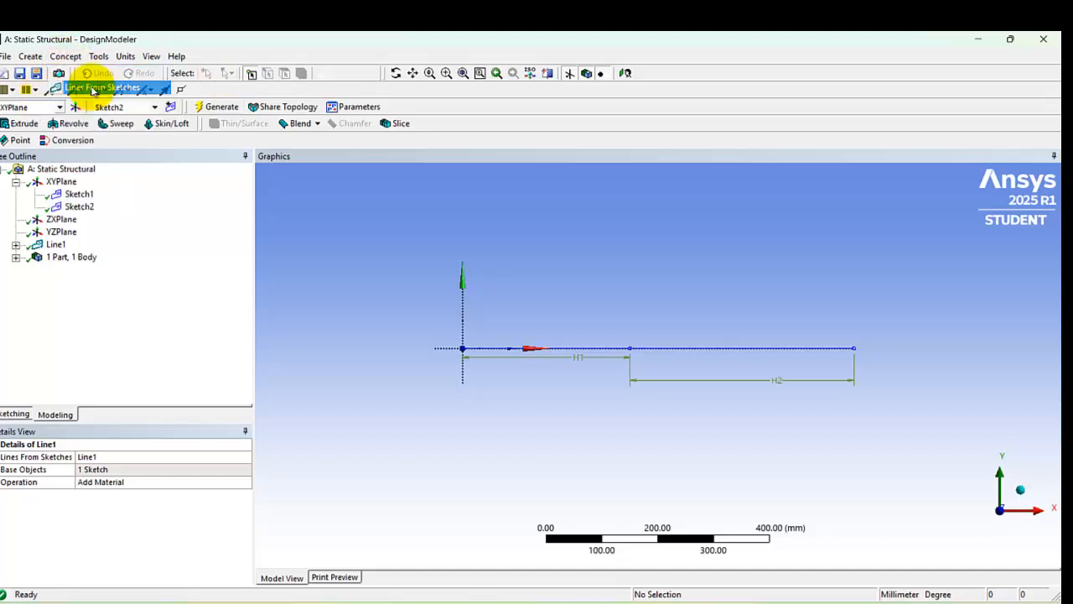
pyautogui.click(668, 356)
pyautogui.click(130, 472)
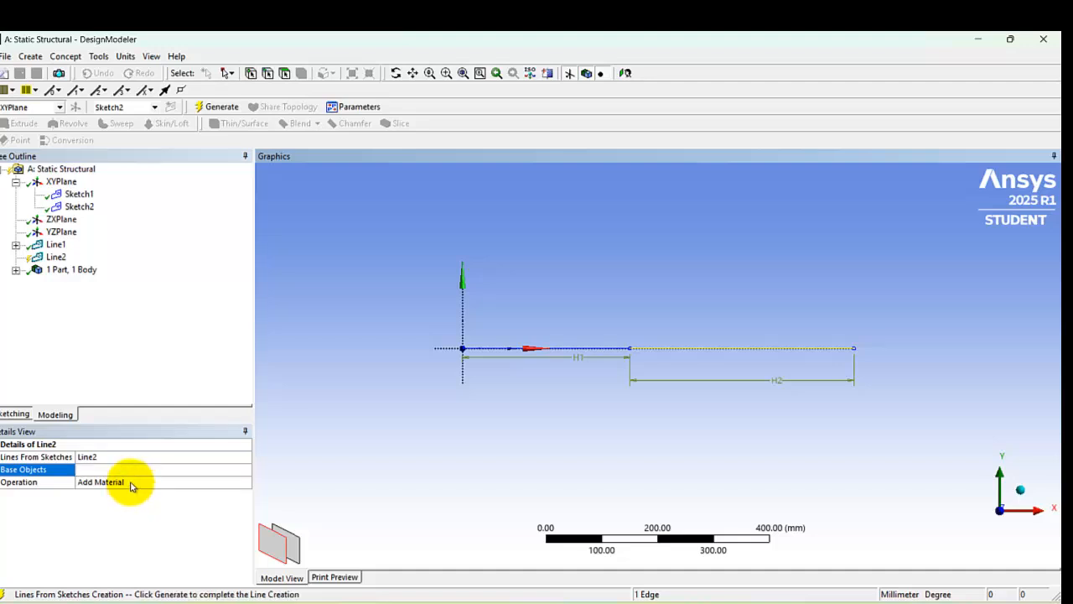
pyautogui.click(245, 482)
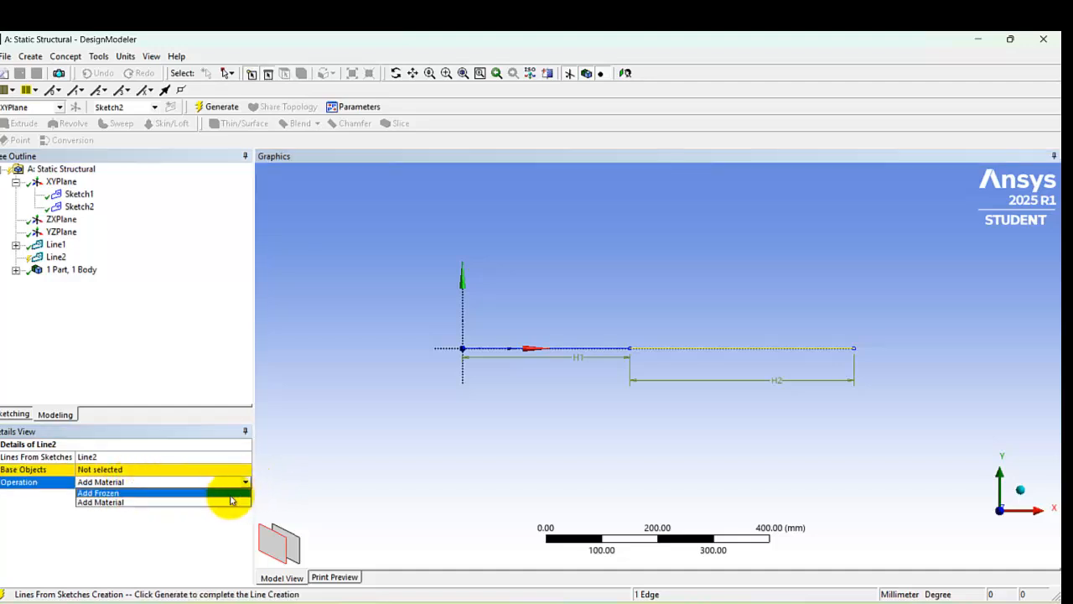
pyautogui.click(224, 494)
pyautogui.click(175, 470)
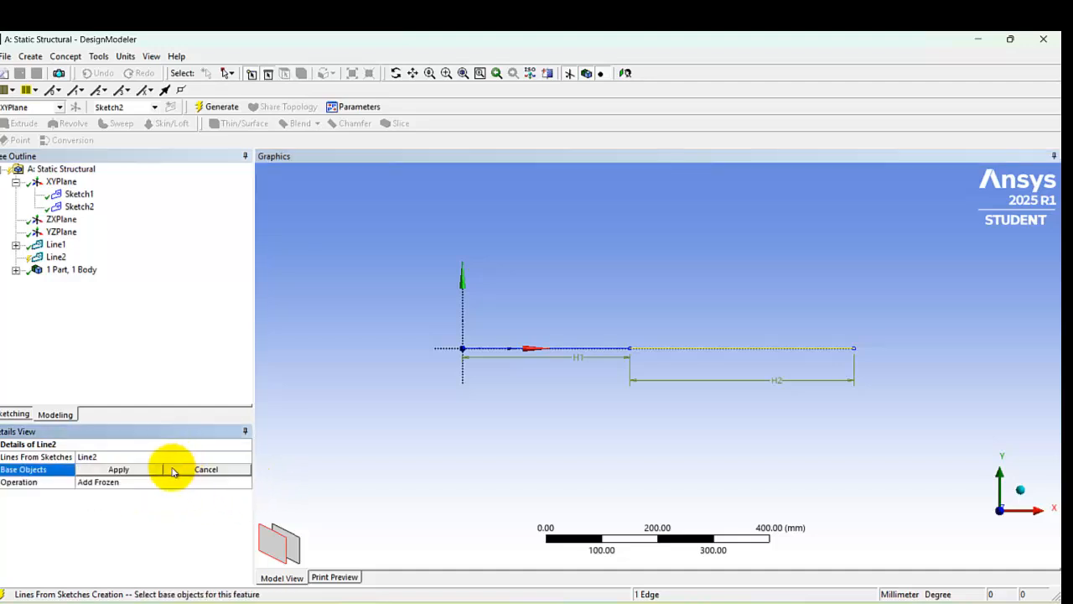
pyautogui.click(111, 471)
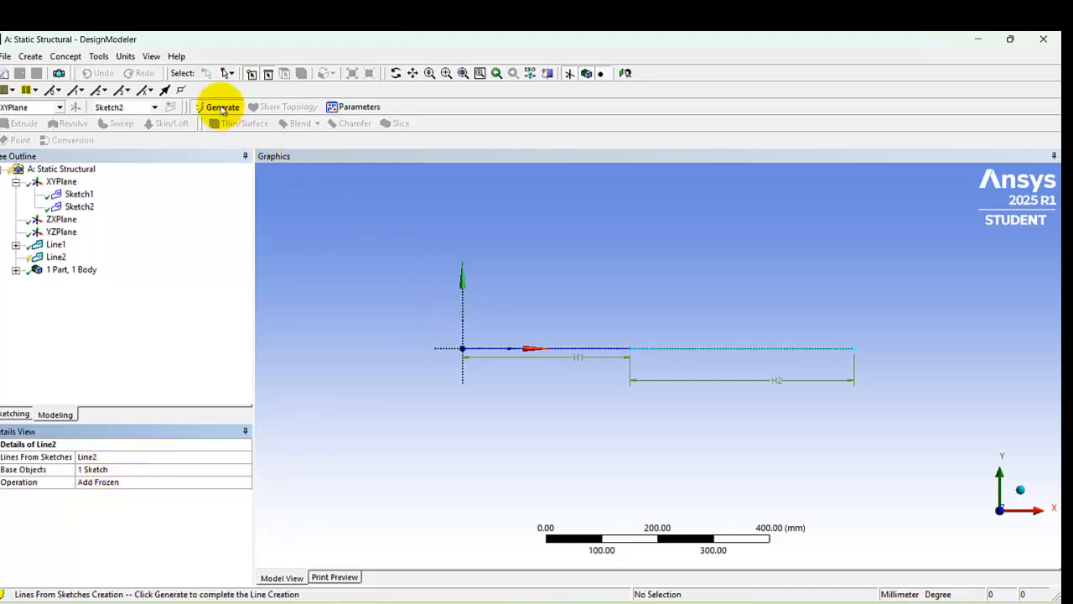
pyautogui.click(216, 106)
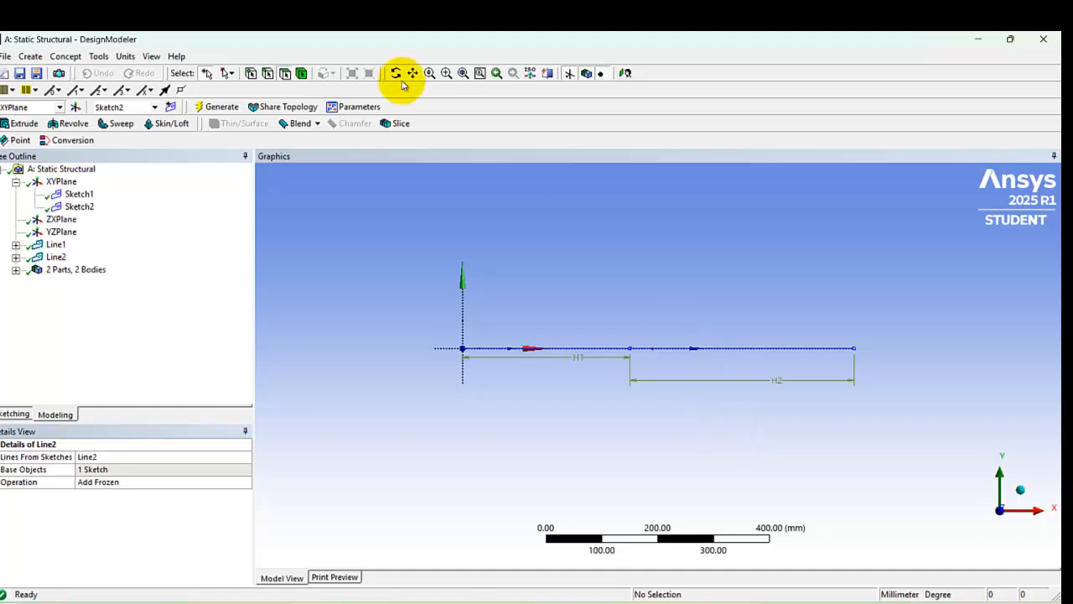
# Step: Add a circular cross section with a radius of 27.5 mm and generate the model
pyautogui.click(66, 57)
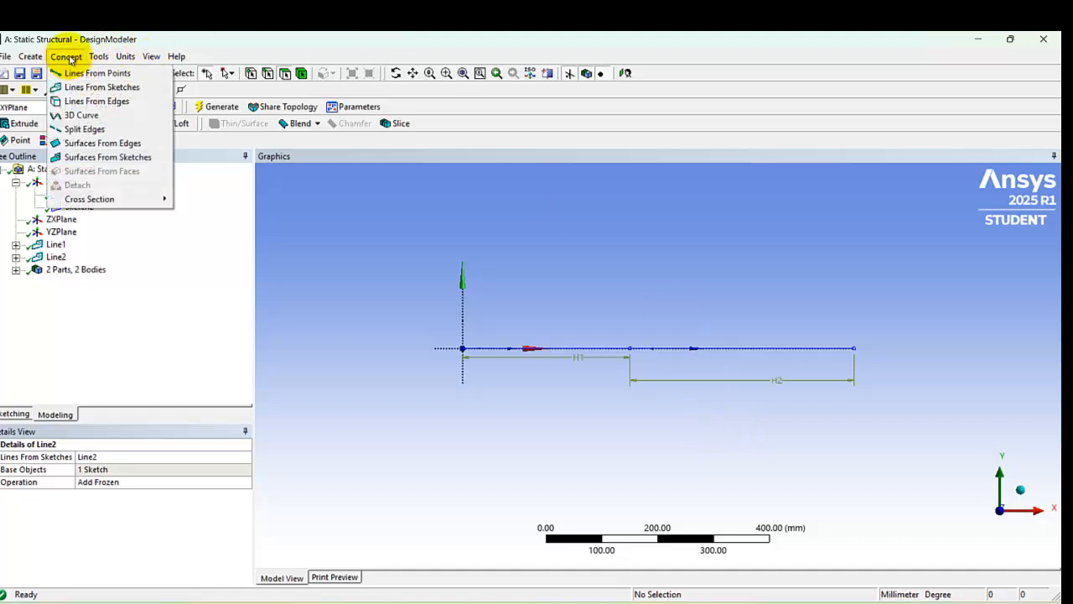
pyautogui.moveTo(140, 202)
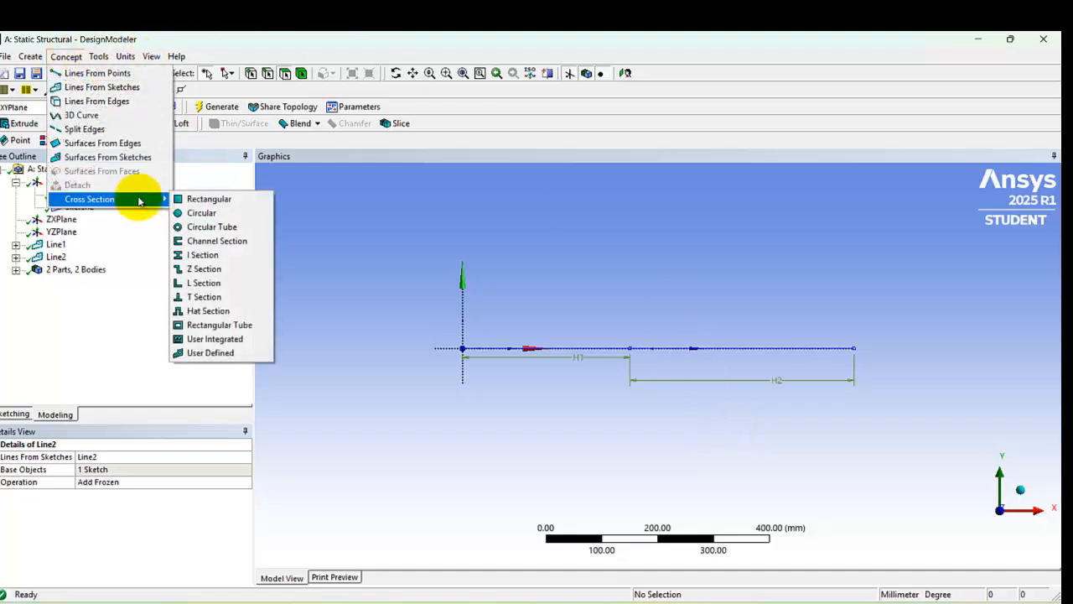
pyautogui.click(244, 217)
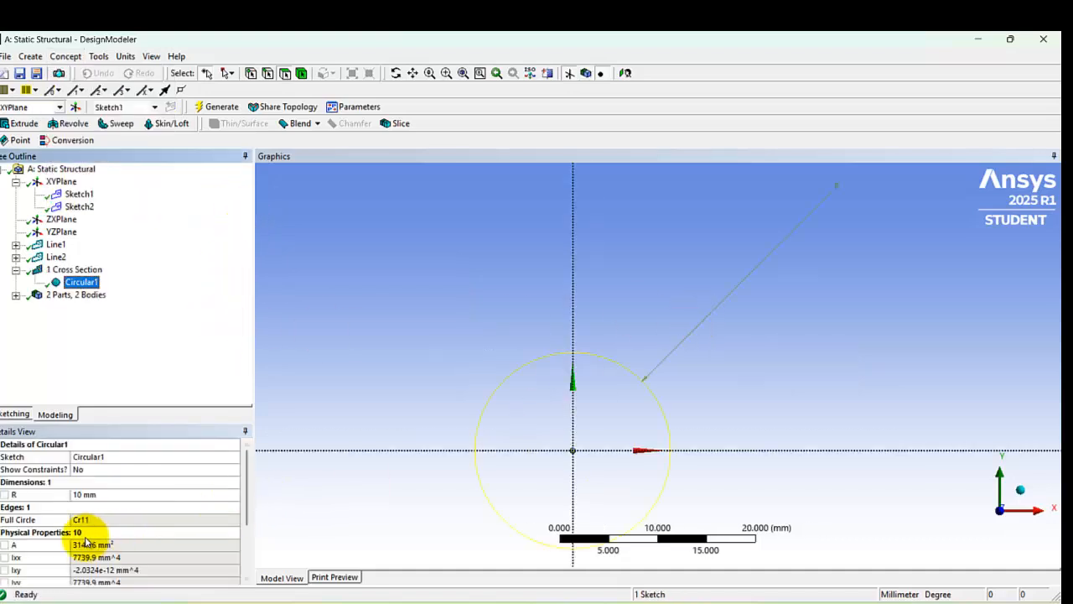
pyautogui.click(104, 493)
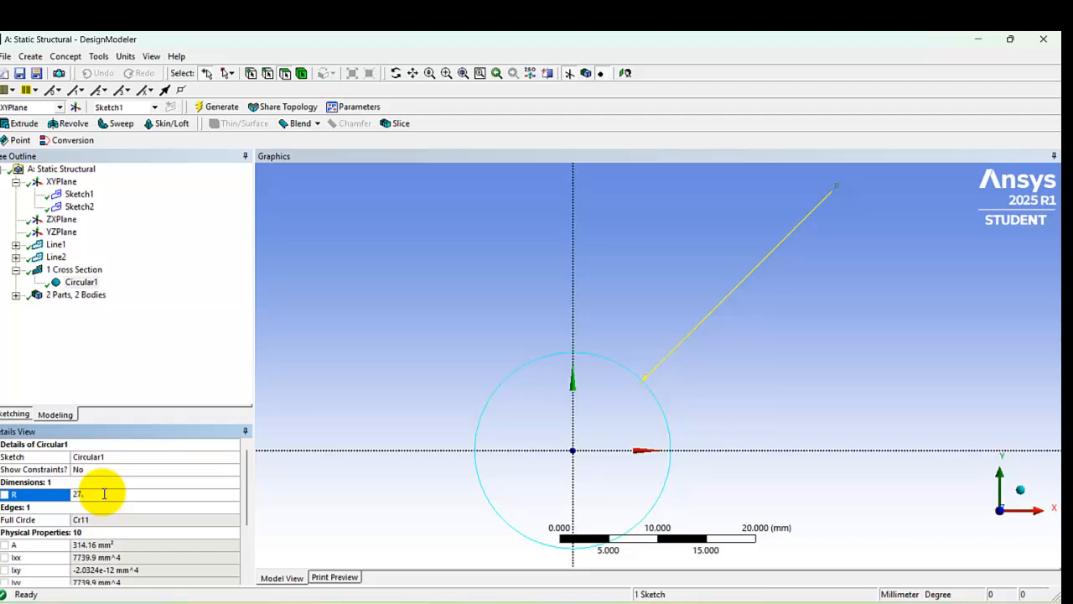
pyautogui.press('Return')
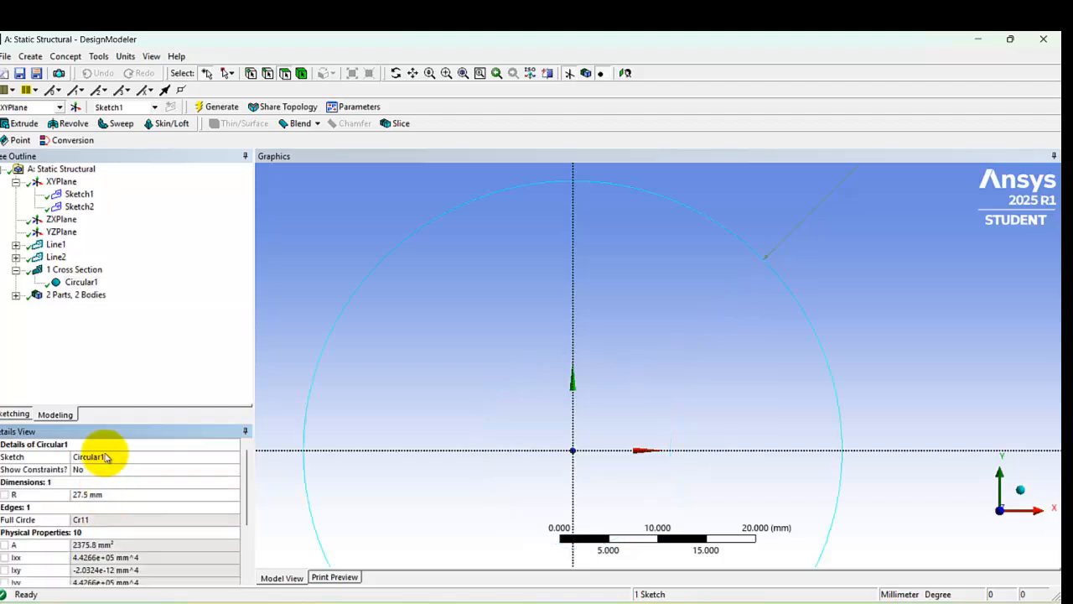
pyautogui.click(216, 108)
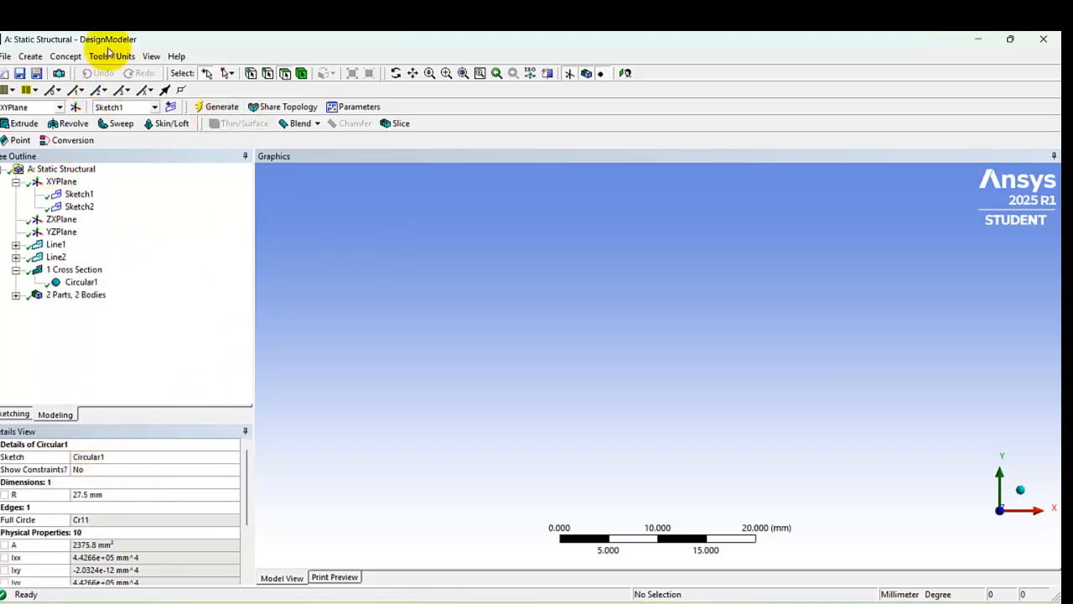
# Step: Add a second circular cross section with a radius of 13.75 mm and generate the model
pyautogui.click(66, 56)
pyautogui.moveTo(148, 198)
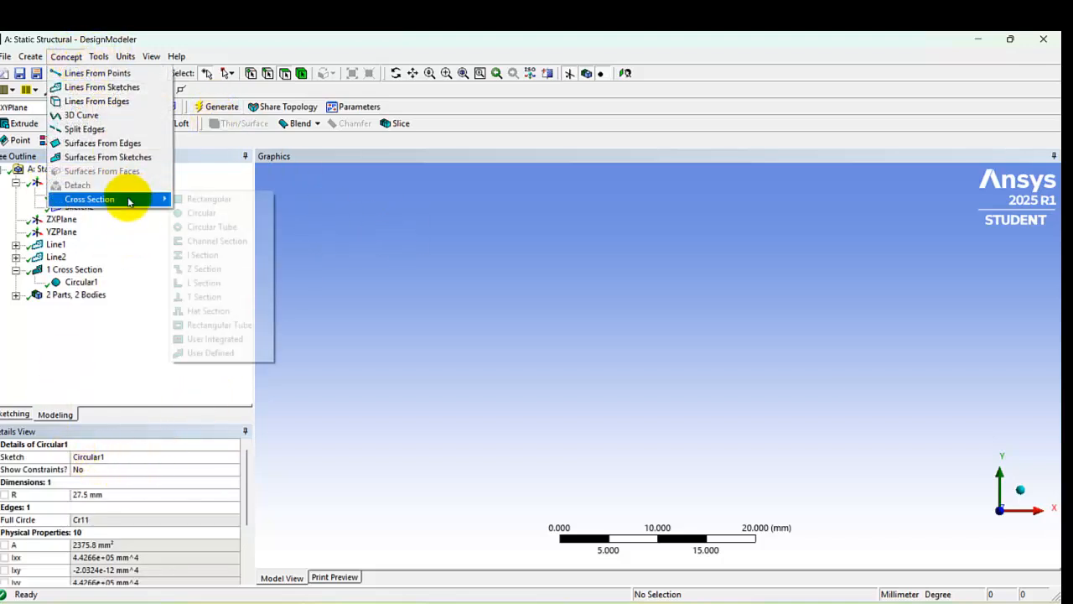
pyautogui.click(206, 213)
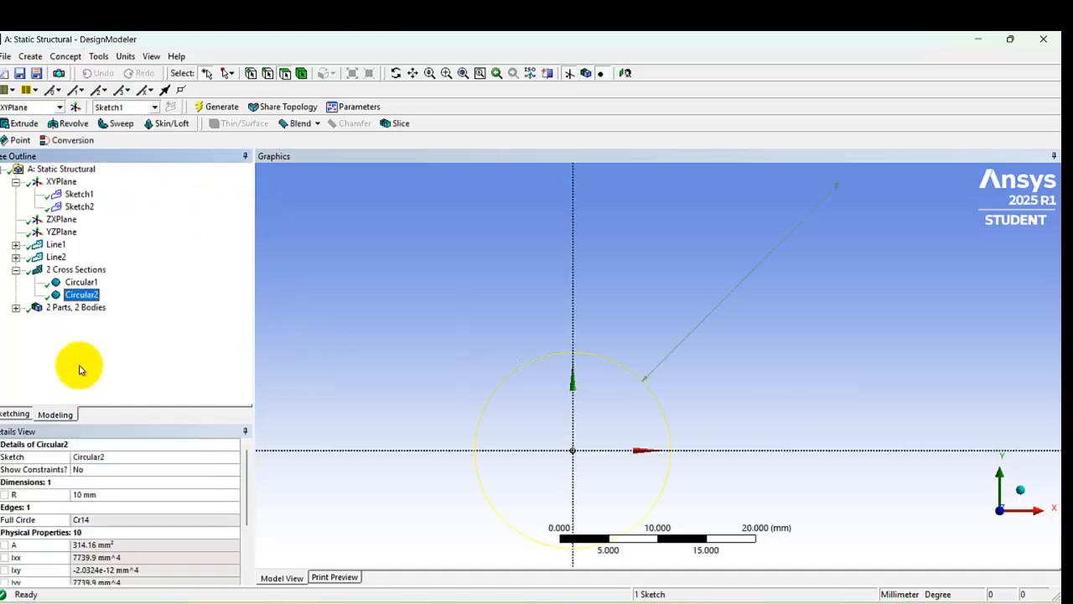
pyautogui.click(109, 494)
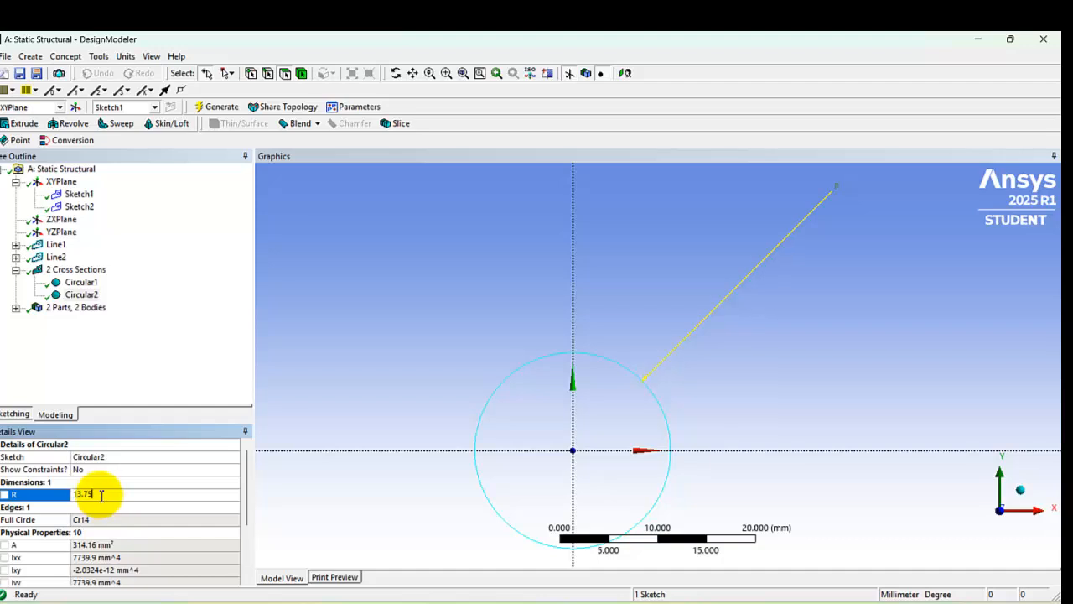
pyautogui.write('13.75')
pyautogui.press('Return')
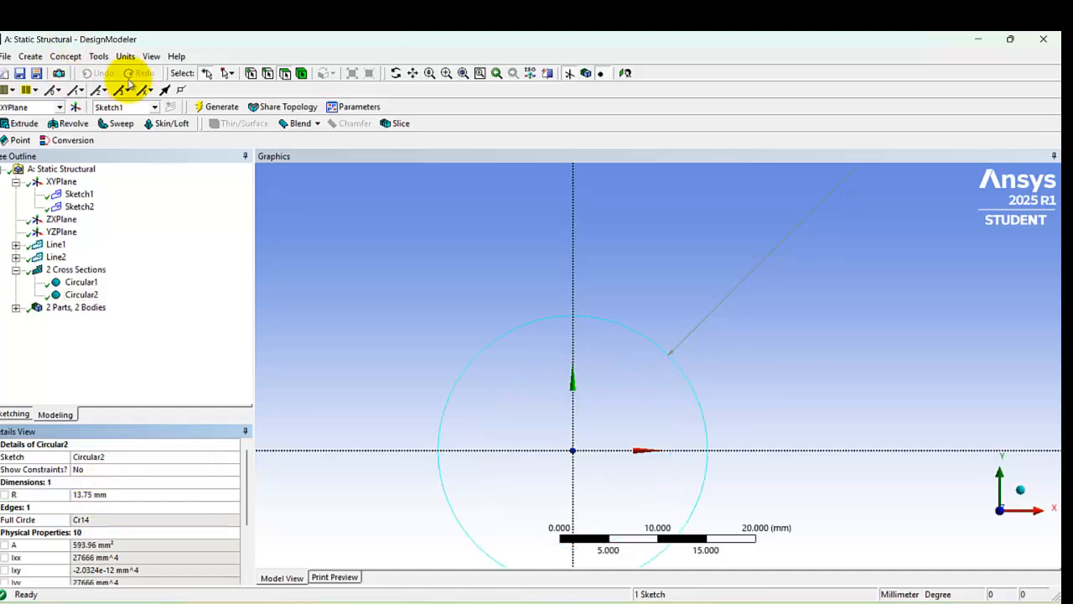
pyautogui.click(217, 107)
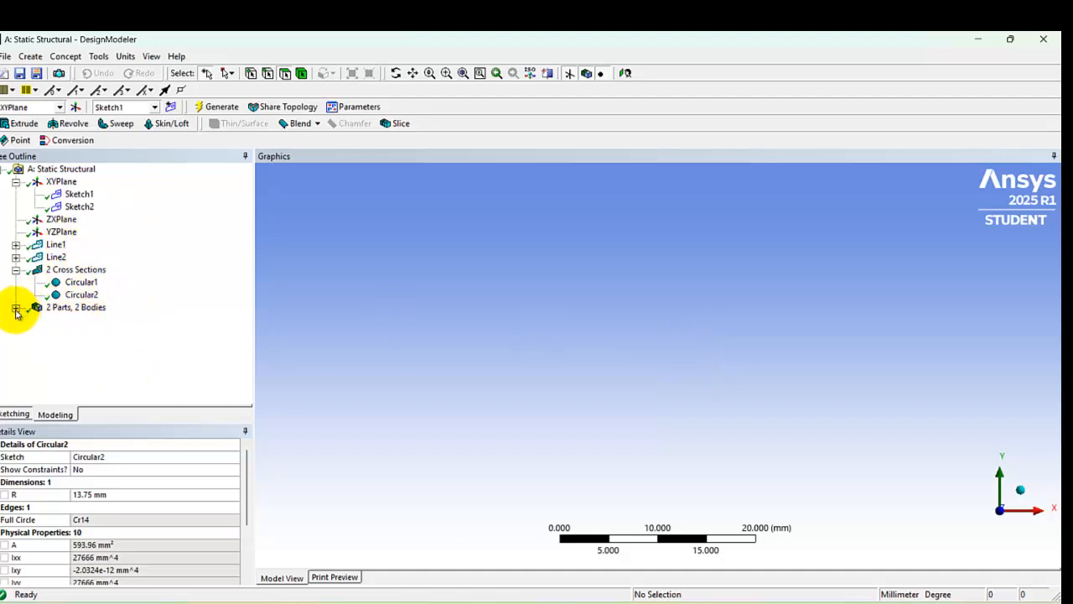
# Step: Assign the Circular1 cross section to the 300 mm line body
pyautogui.click(50, 308)
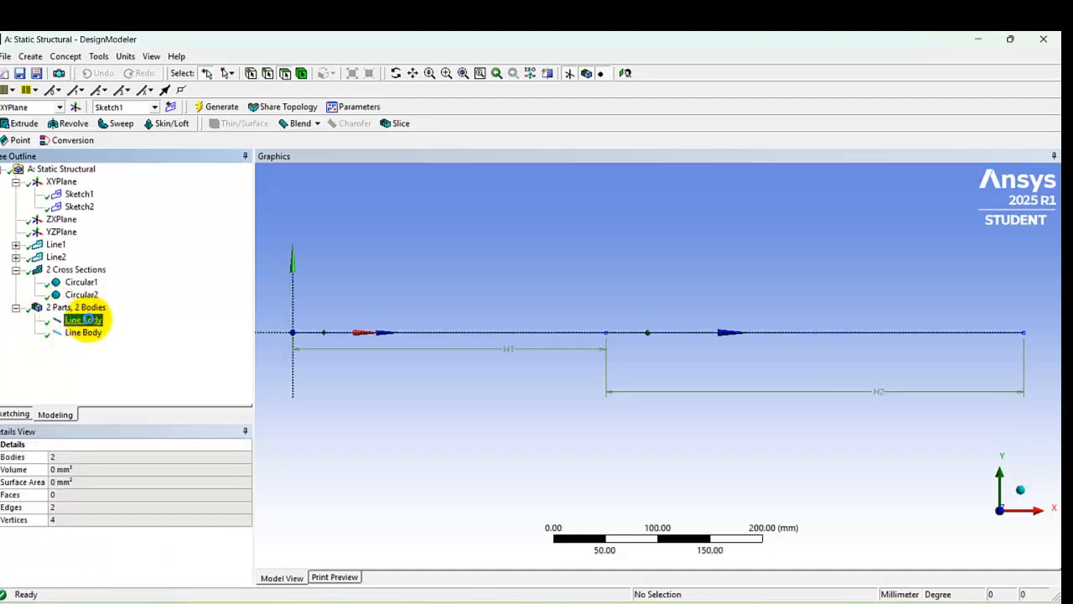
pyautogui.click(88, 319)
pyautogui.click(167, 510)
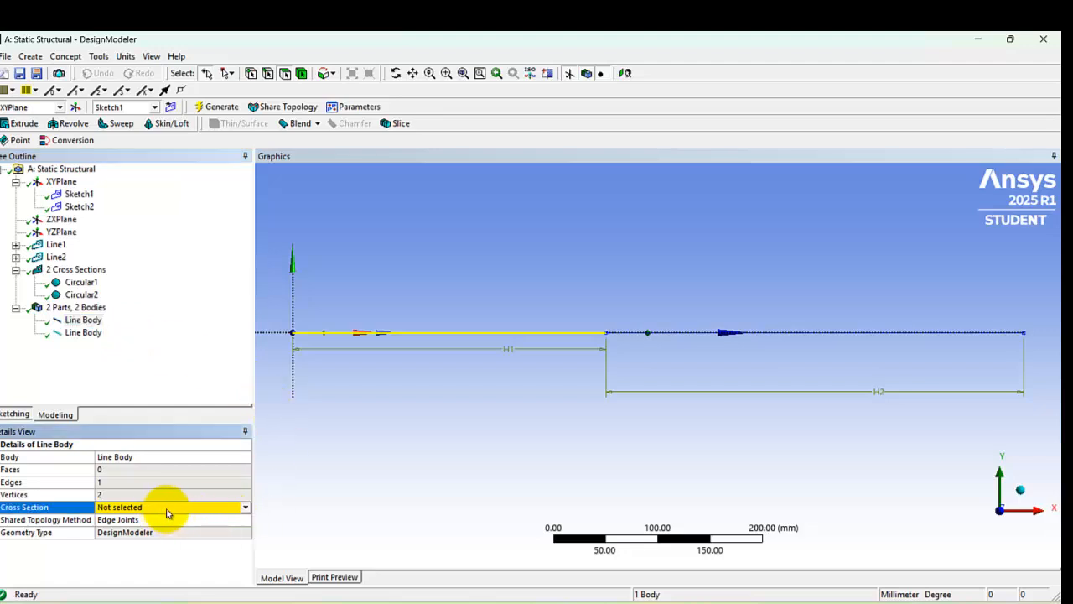
pyautogui.click(245, 508)
pyautogui.click(239, 526)
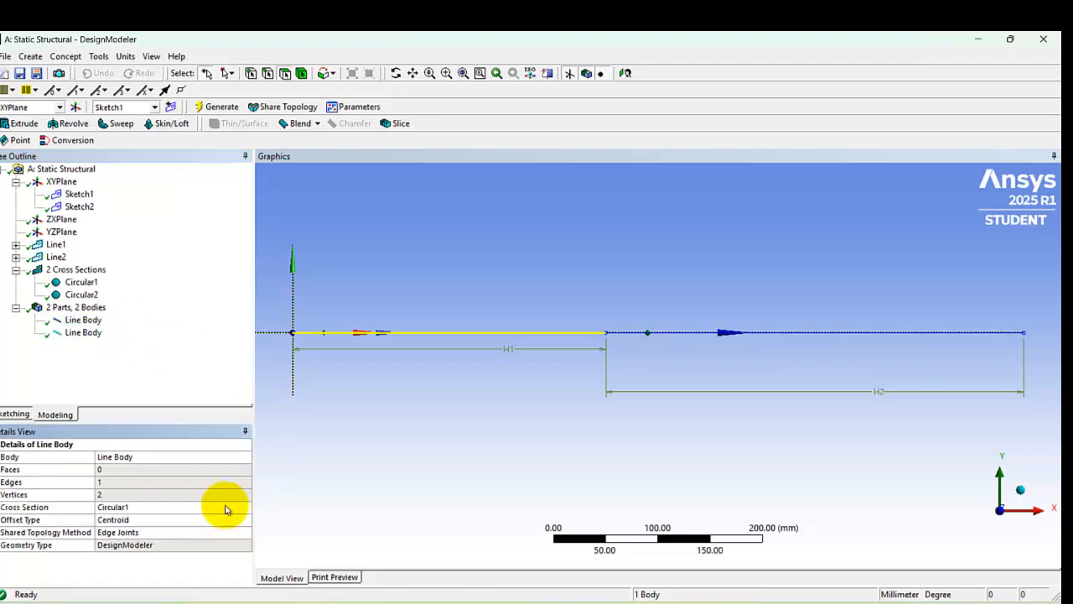
# Step: Assign the Circular2 cross section to the 400 mm line body and generate the model
pyautogui.click(84, 332)
pyautogui.click(215, 508)
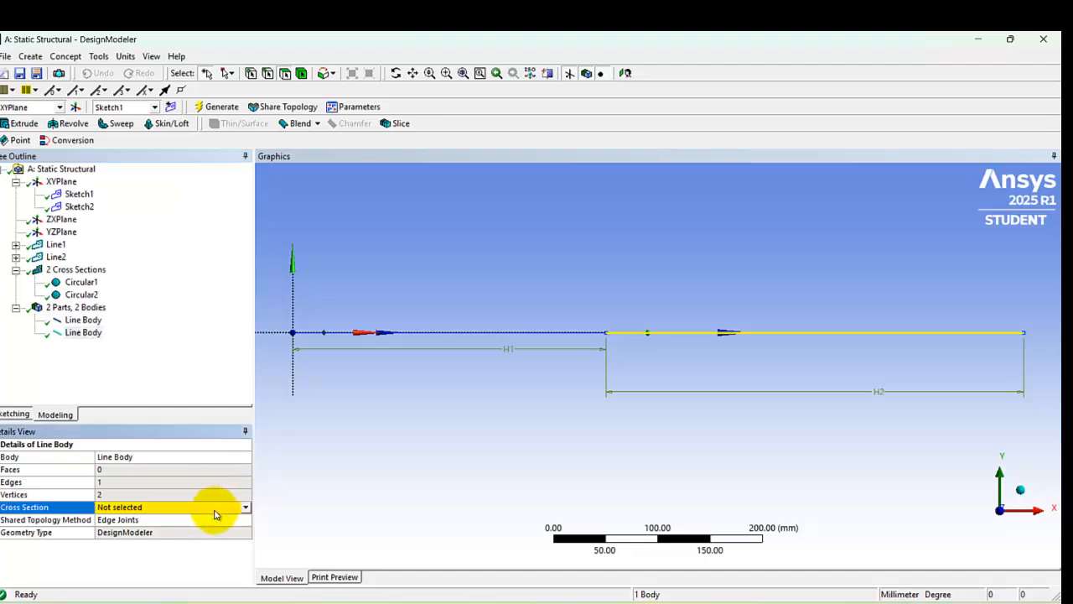
pyautogui.click(245, 507)
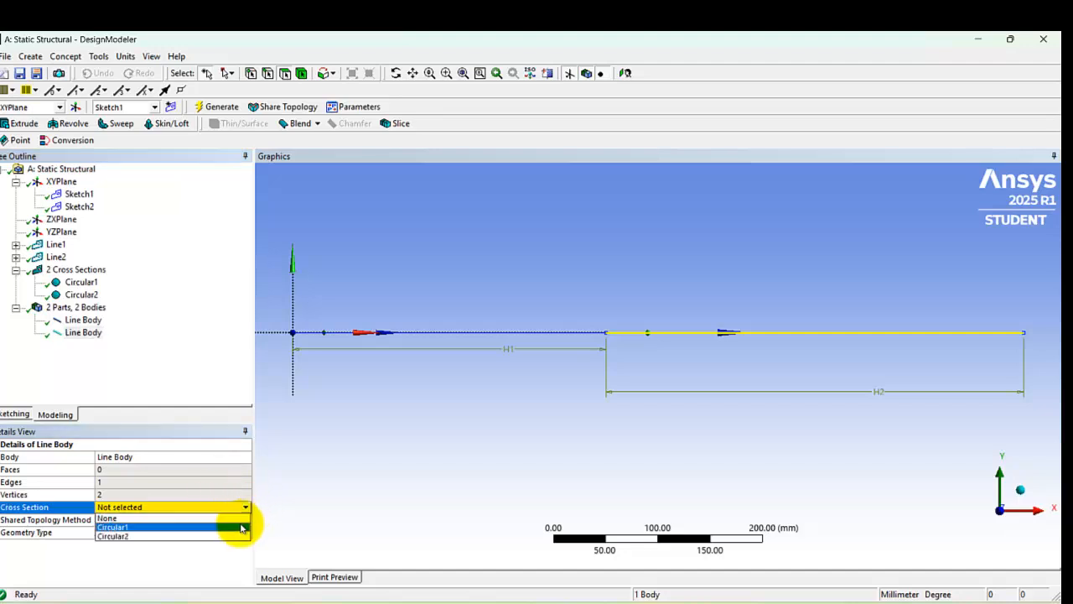
pyautogui.click(240, 537)
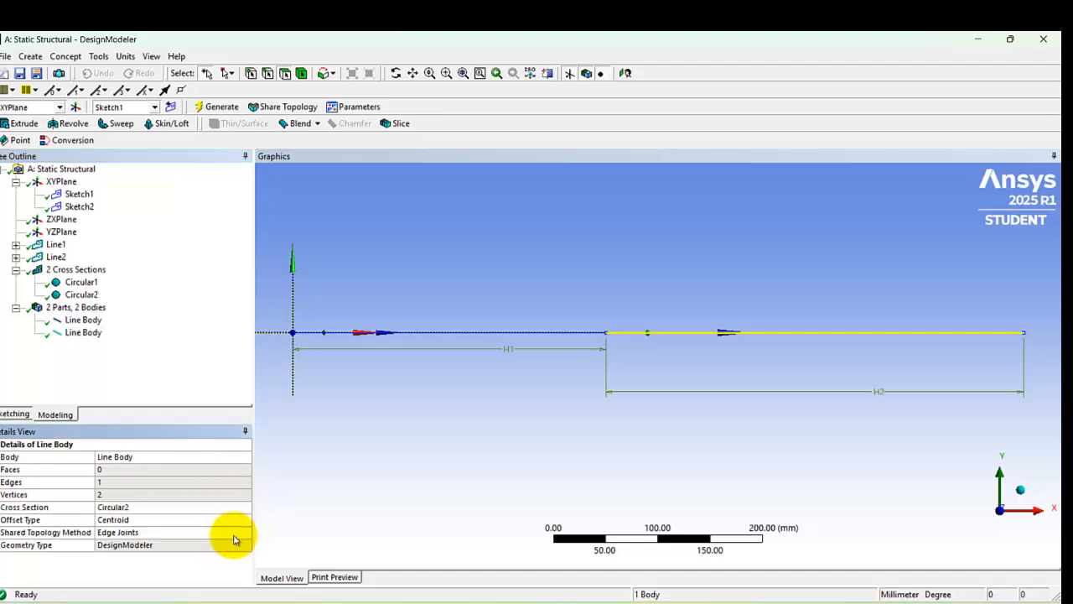
pyautogui.click(217, 109)
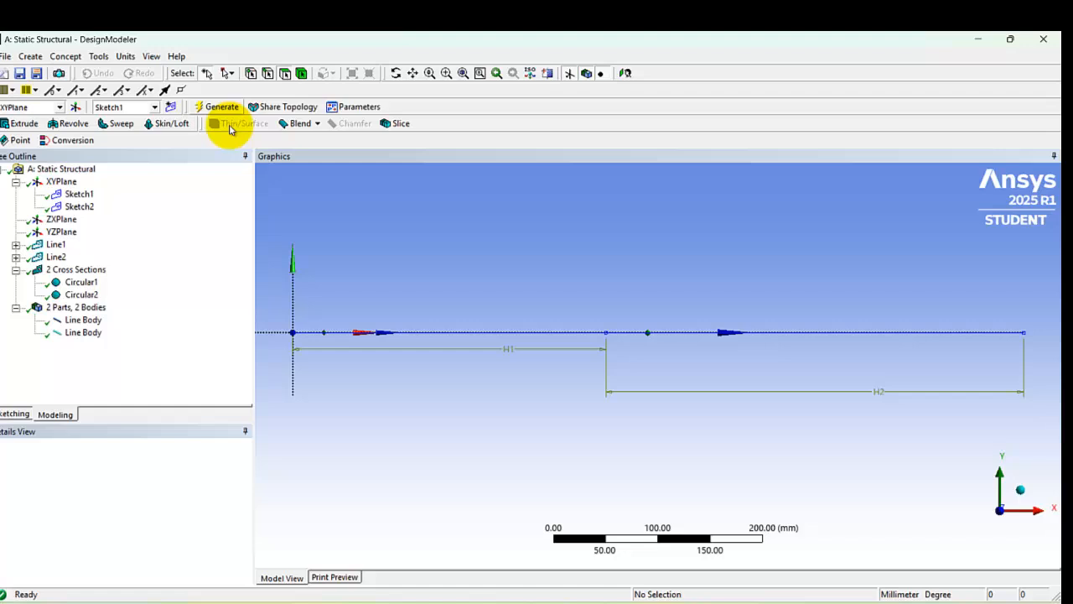
# Step: Combine the two line bodies into one new part and generate the model
pyautogui.click(84, 320)
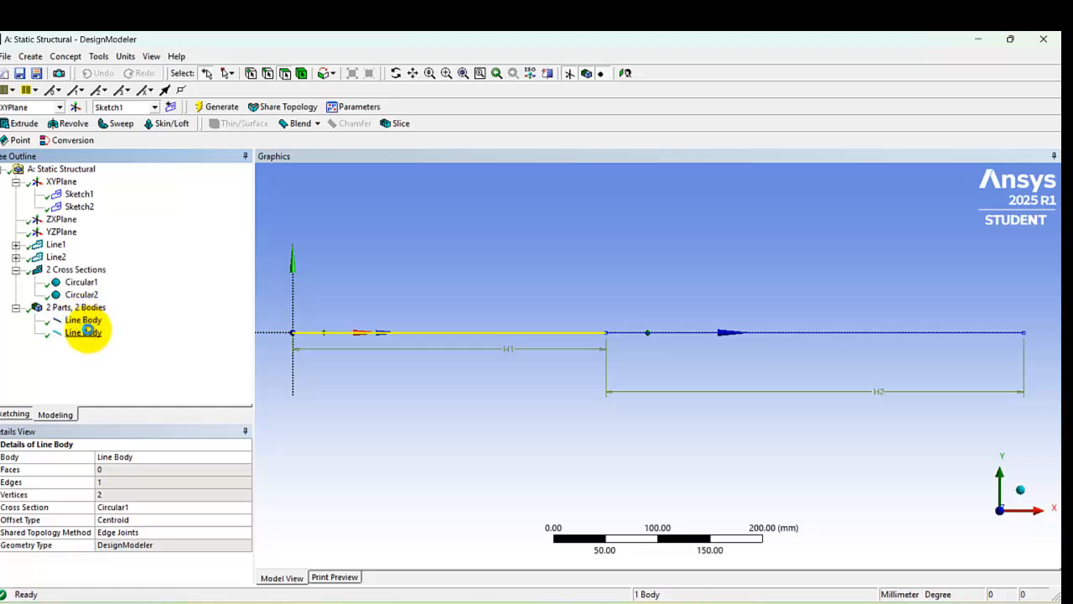
pyautogui.keyDown('ctrl'); pyautogui.click(87, 331); pyautogui.keyUp('ctrl')
pyautogui.rightClick(87, 330)
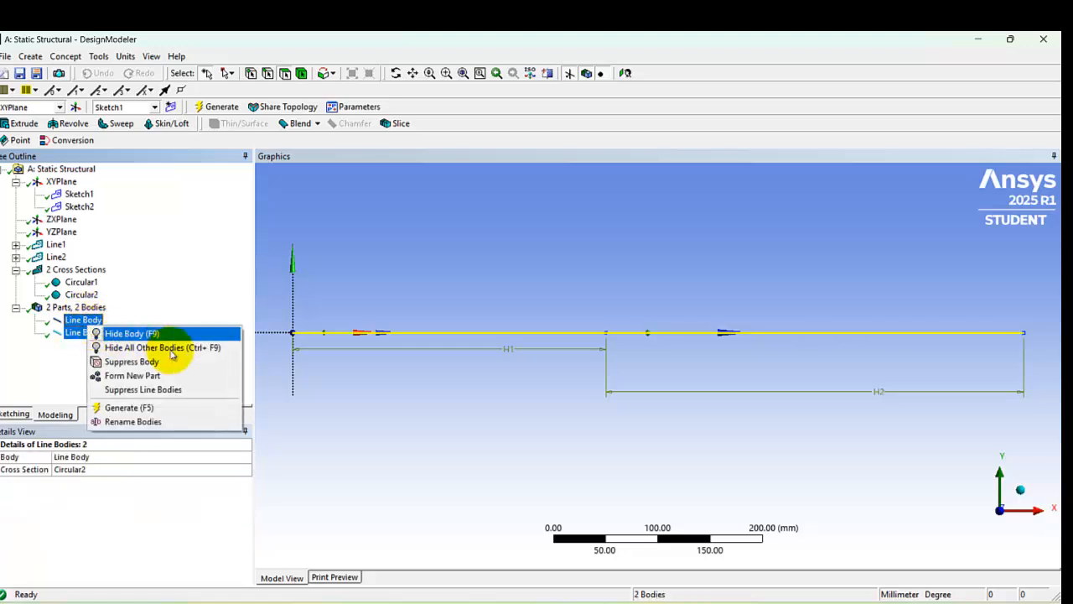
pyautogui.click(176, 375)
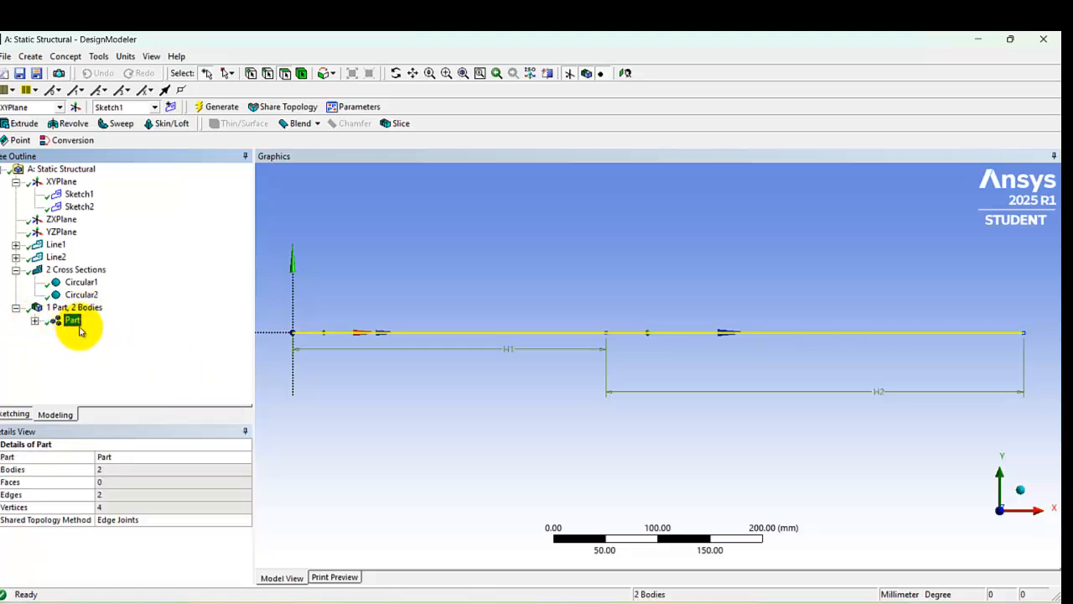
pyautogui.click(213, 109)
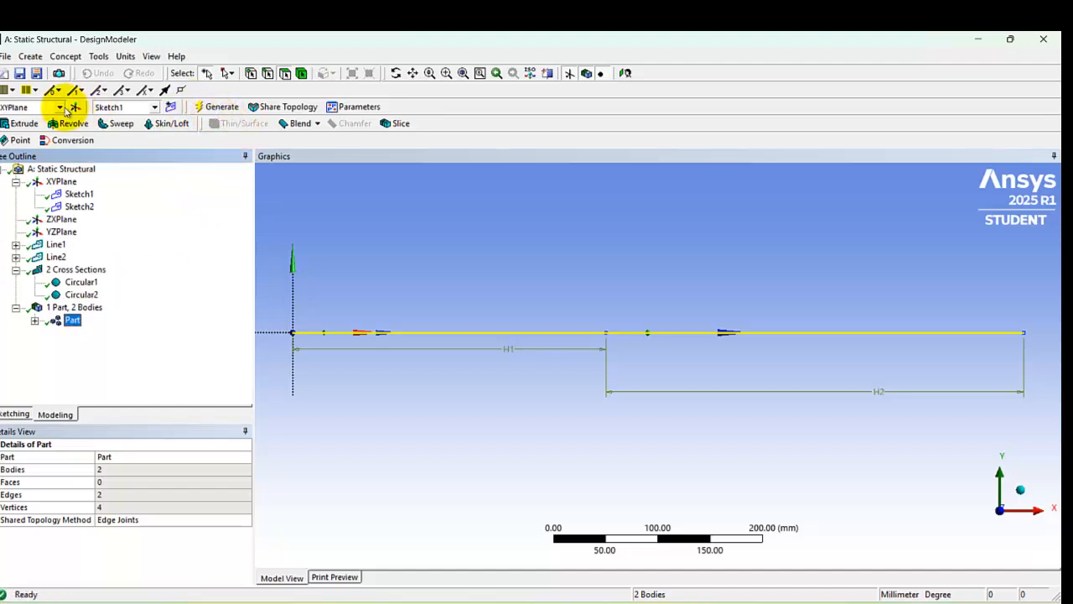
# Step: Close DesignModeler and open the Static Structural system's Model cell for editing in Mechanical
pyautogui.click(1046, 40)
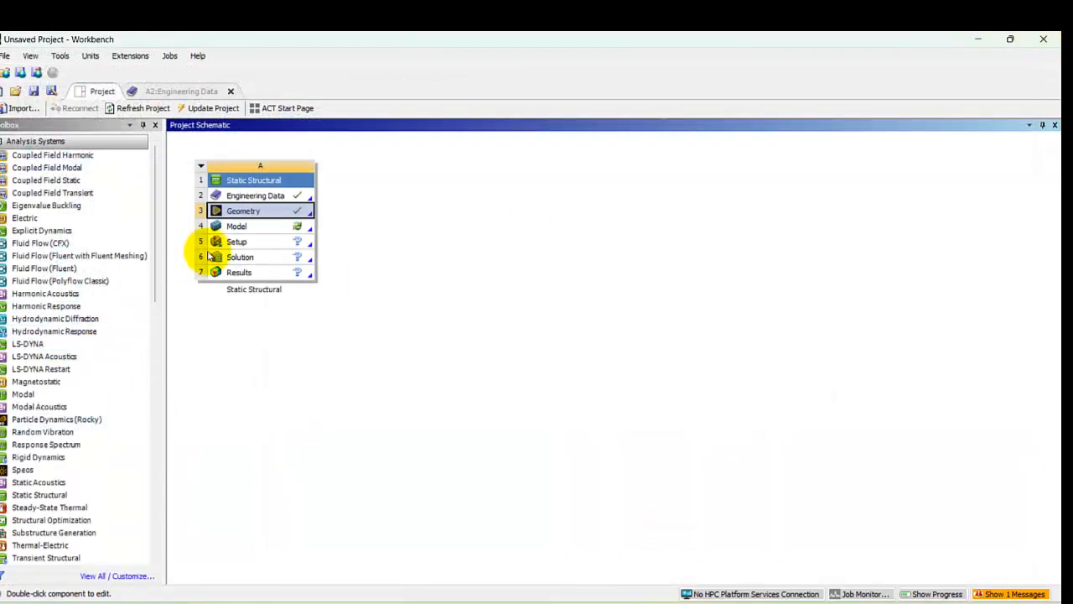
pyautogui.rightClick(249, 230)
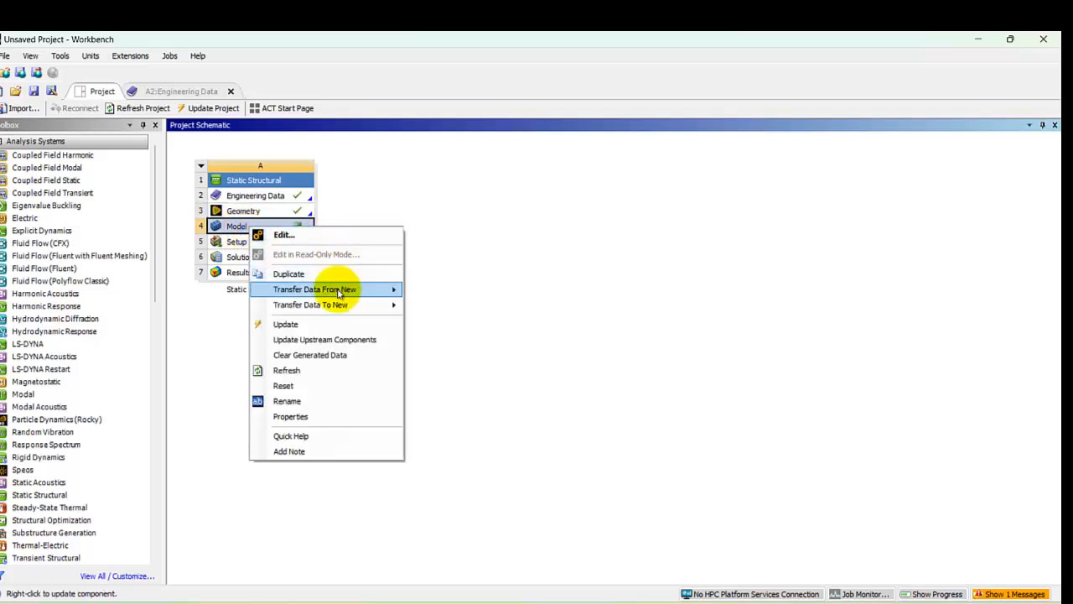
pyautogui.click(285, 235)
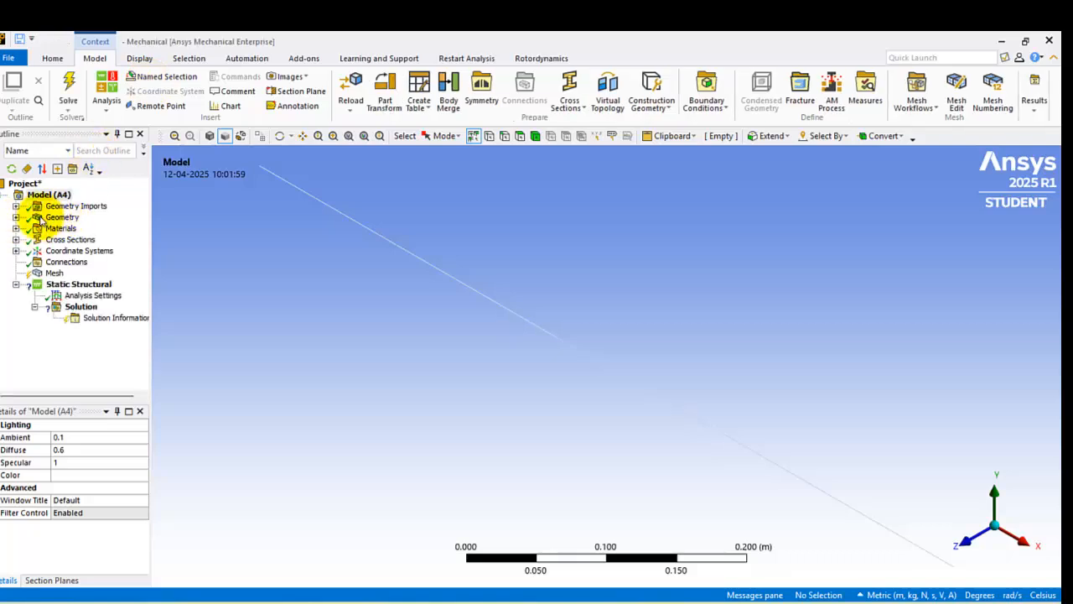
# Step: Assign the material mat1 to the line body that uses the Circular1 cross section
pyautogui.click(48, 216)
pyautogui.click(16, 217)
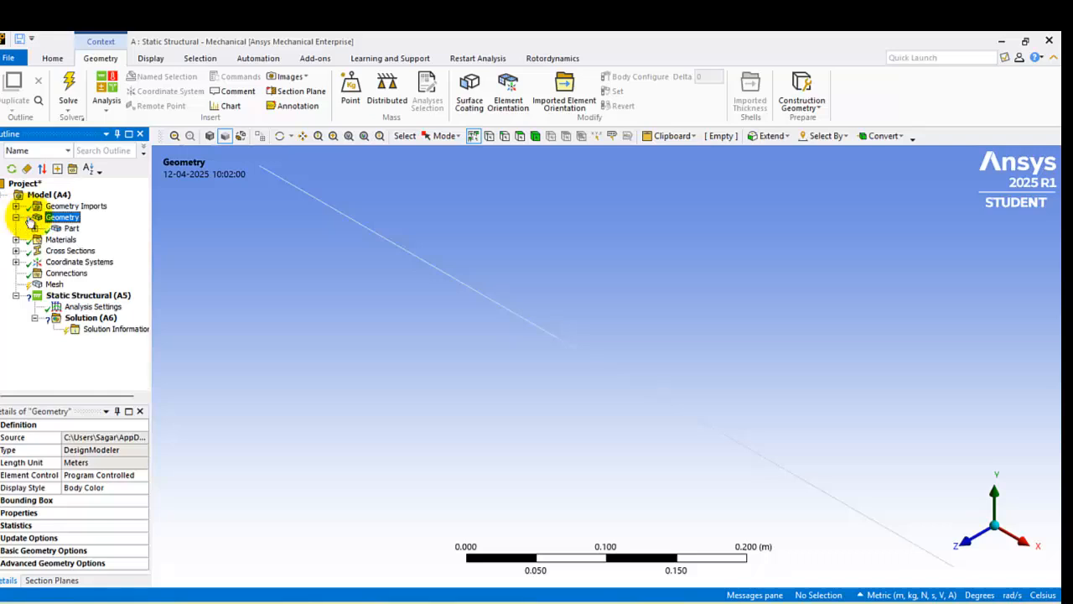
pyautogui.click(34, 228)
pyautogui.click(99, 240)
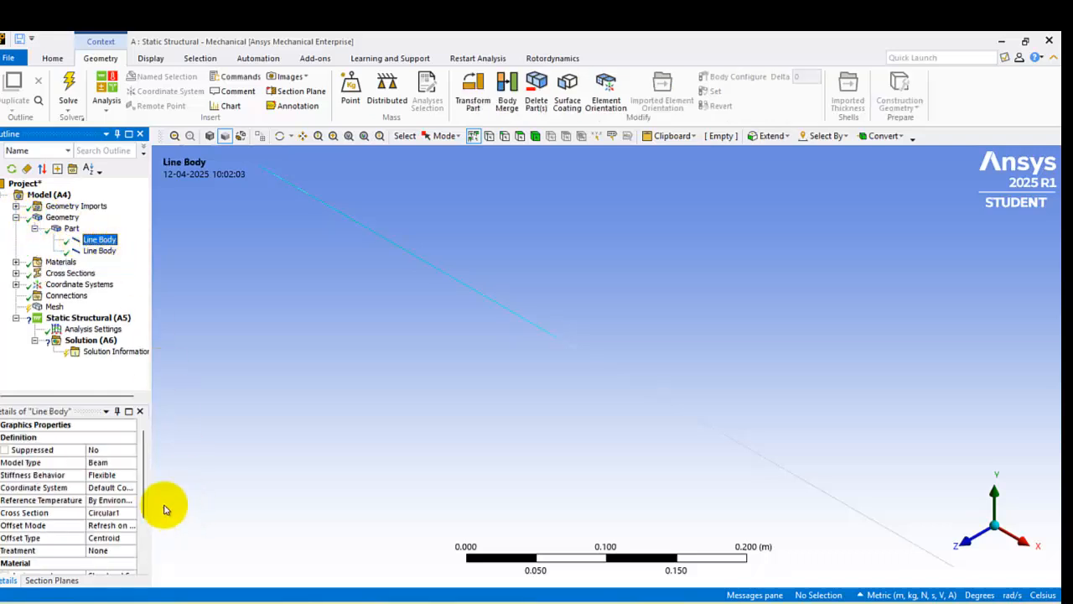
pyautogui.moveTo(145, 493); pyautogui.dragTo(145, 546)
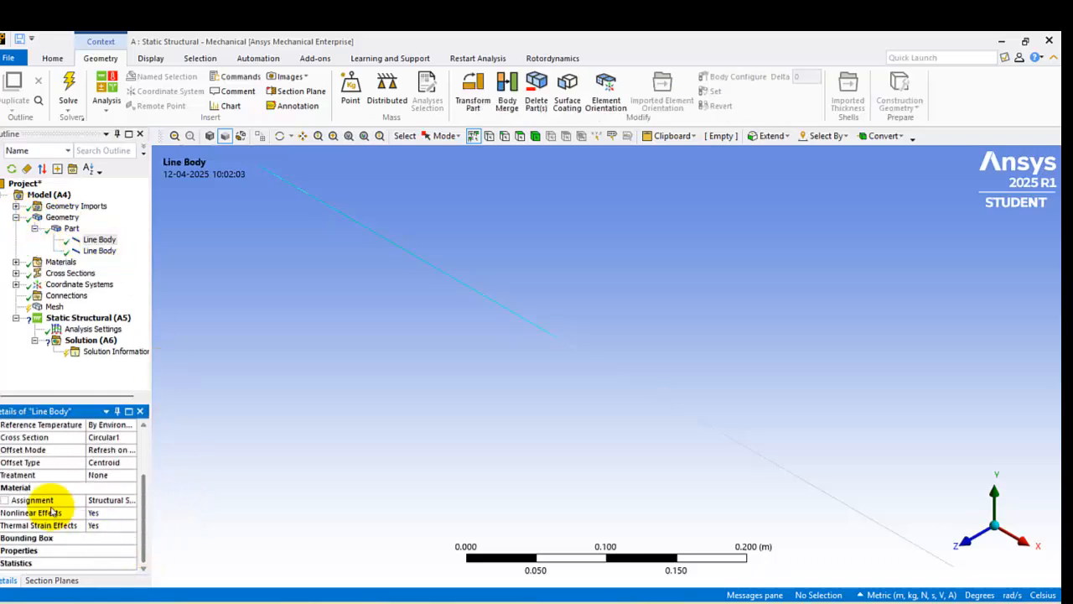
pyautogui.click(133, 501)
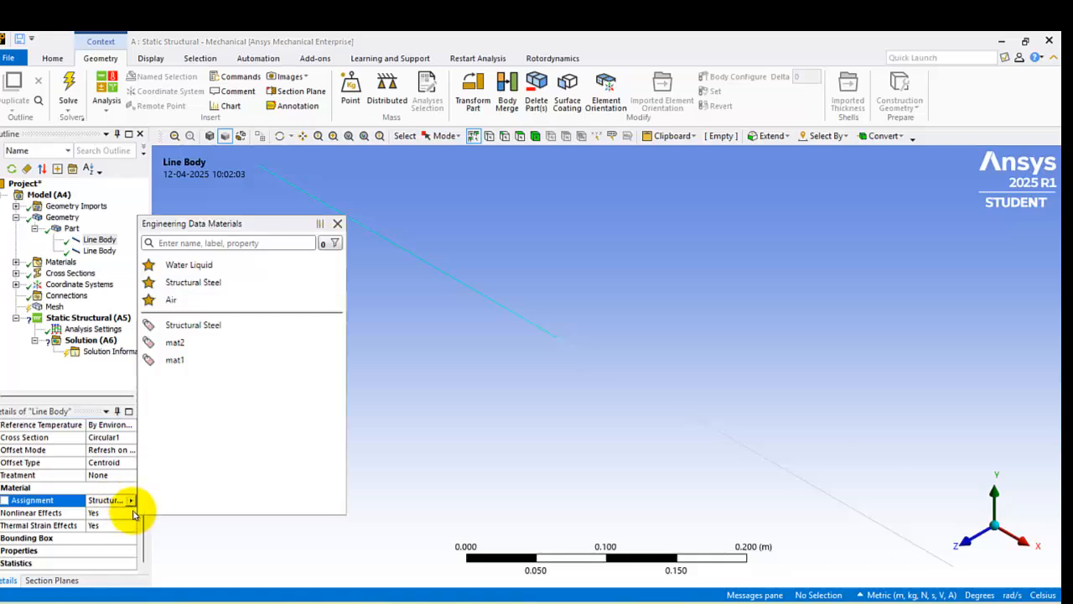
pyautogui.click(186, 367)
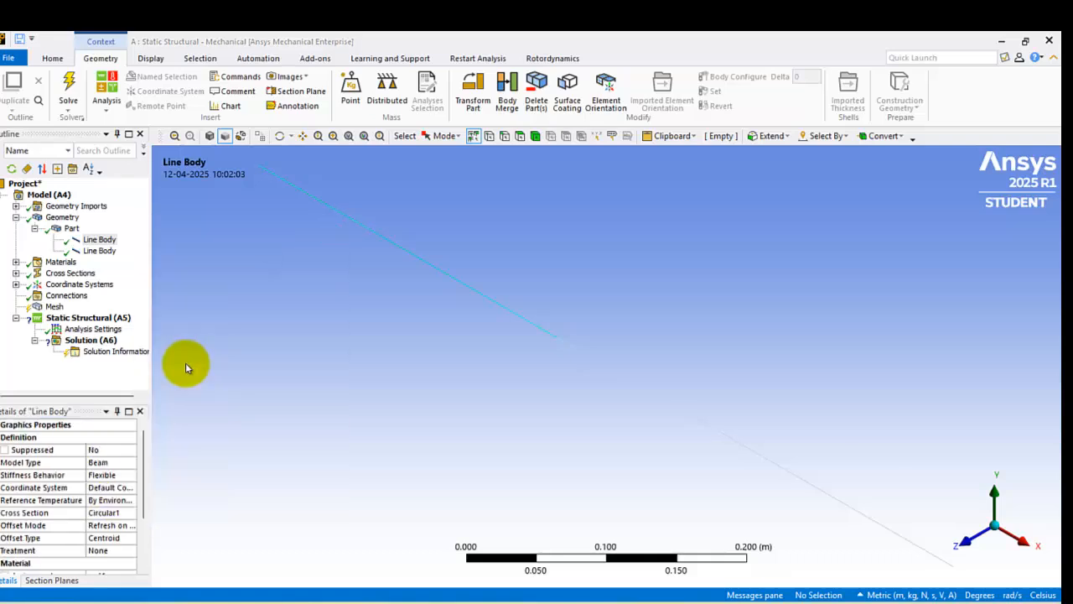
# Step: Assign the material mat2 to the line body that uses the Circular2 cross section
pyautogui.click(99, 251)
pyautogui.scroll(-2, 141, 503)
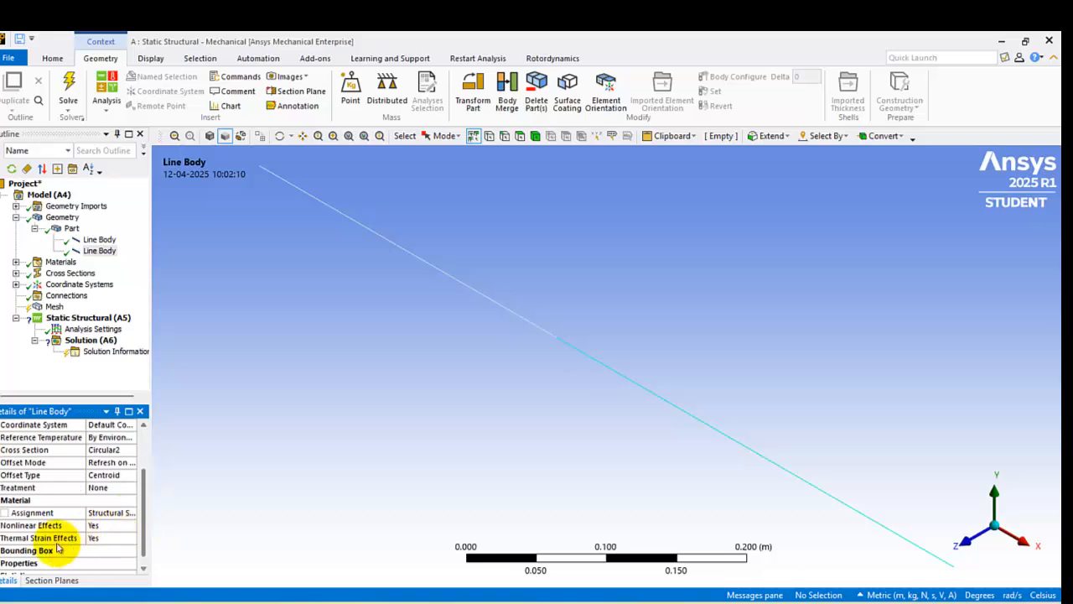
pyautogui.click(130, 513)
pyautogui.click(131, 513)
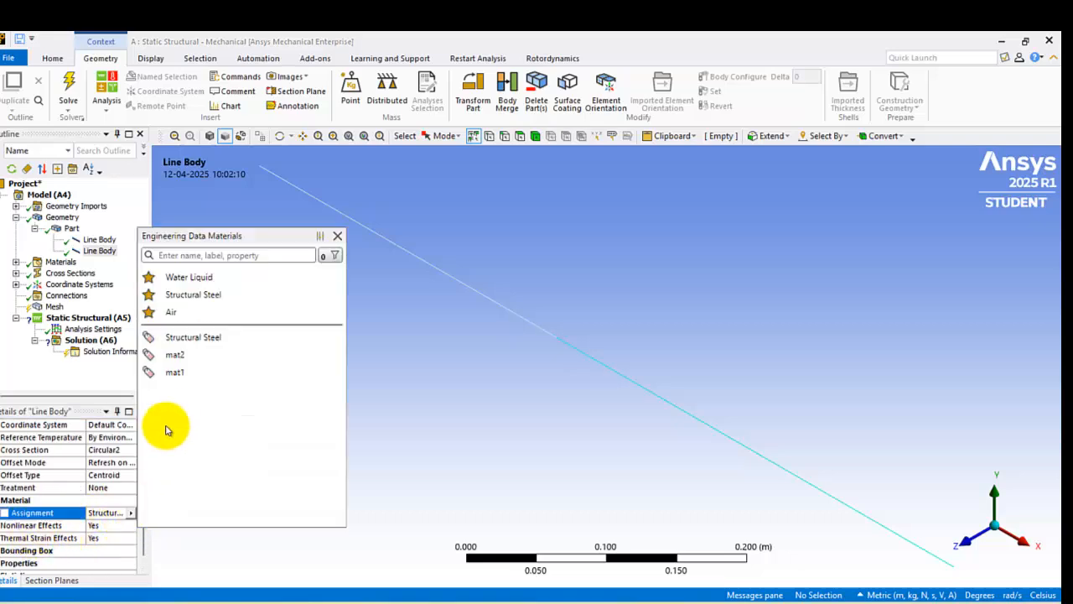
pyautogui.click(179, 355)
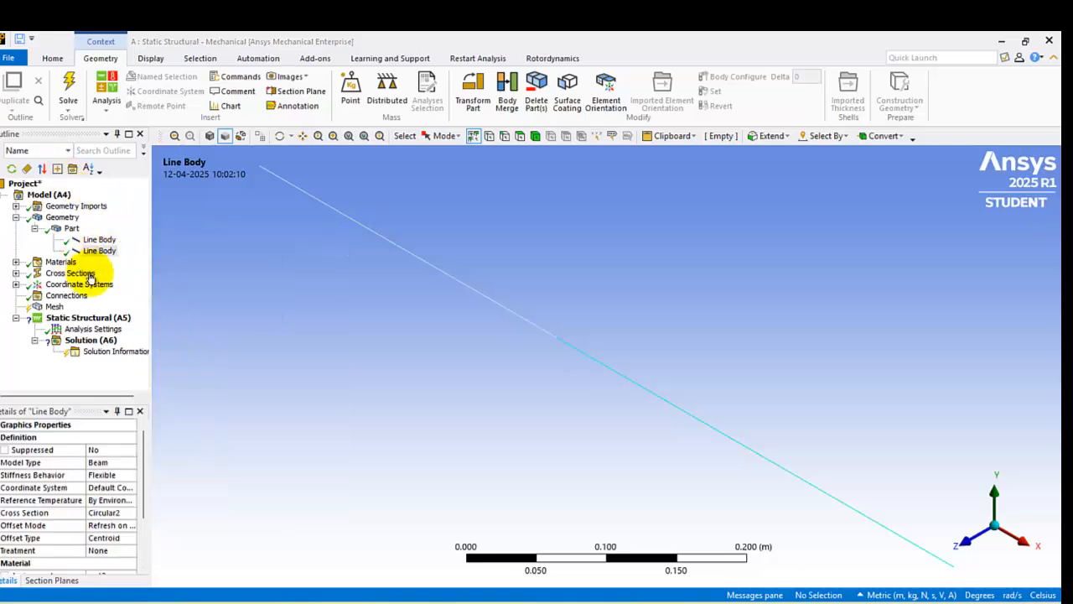
# Step: Generate the mesh for the two line bodies with the default mesh settings
pyautogui.click(48, 307)
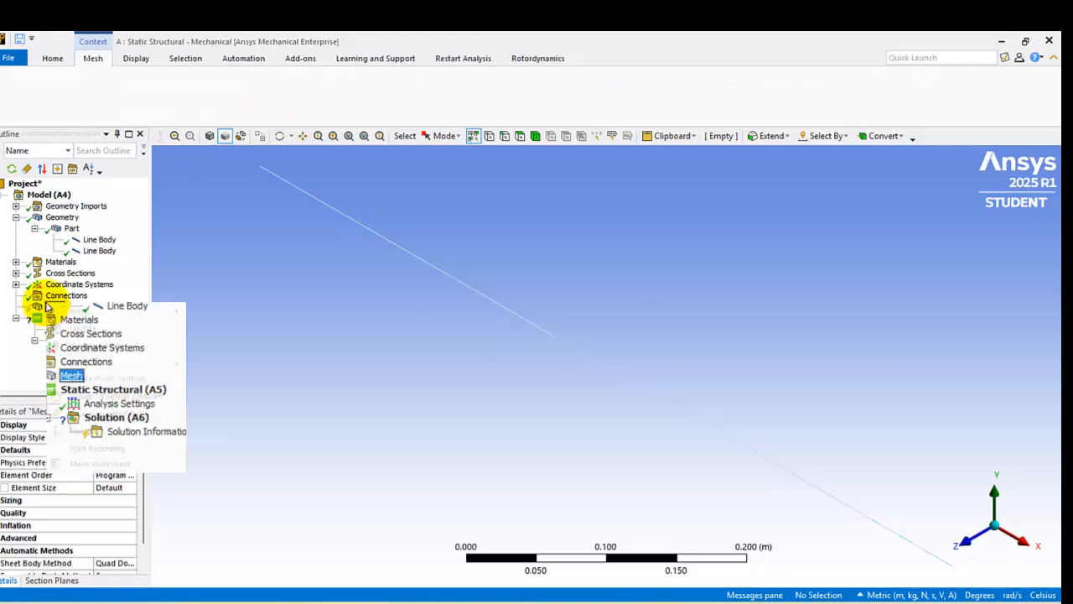
pyautogui.rightClick(52, 307)
pyautogui.click(101, 344)
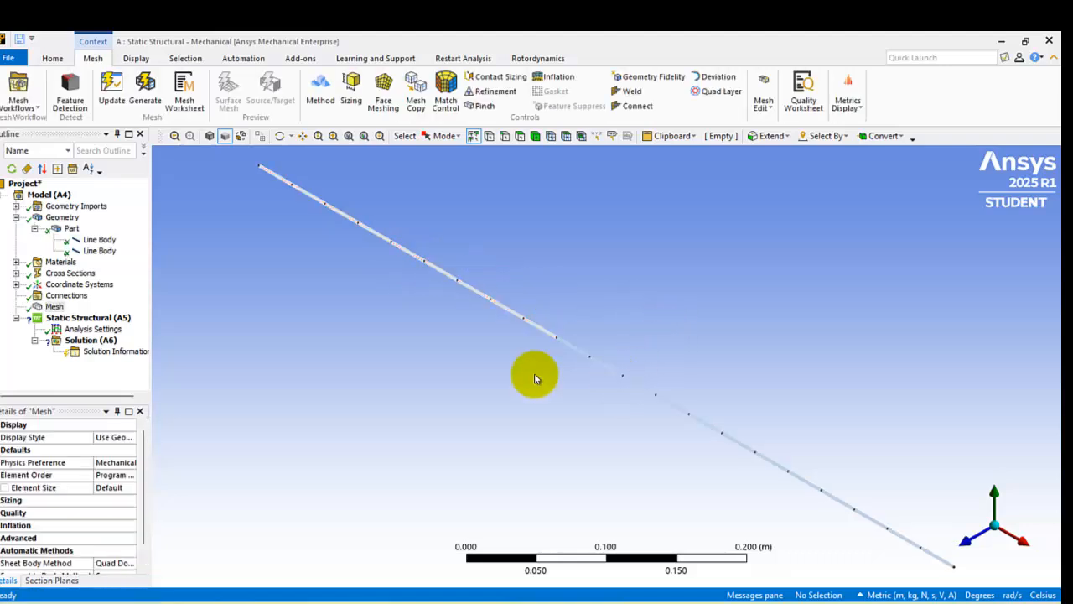
# Step: Select the Static Structural environment and display the beam geometry with solid cross sections
pyautogui.click(64, 319)
pyautogui.rightClick(64, 320)
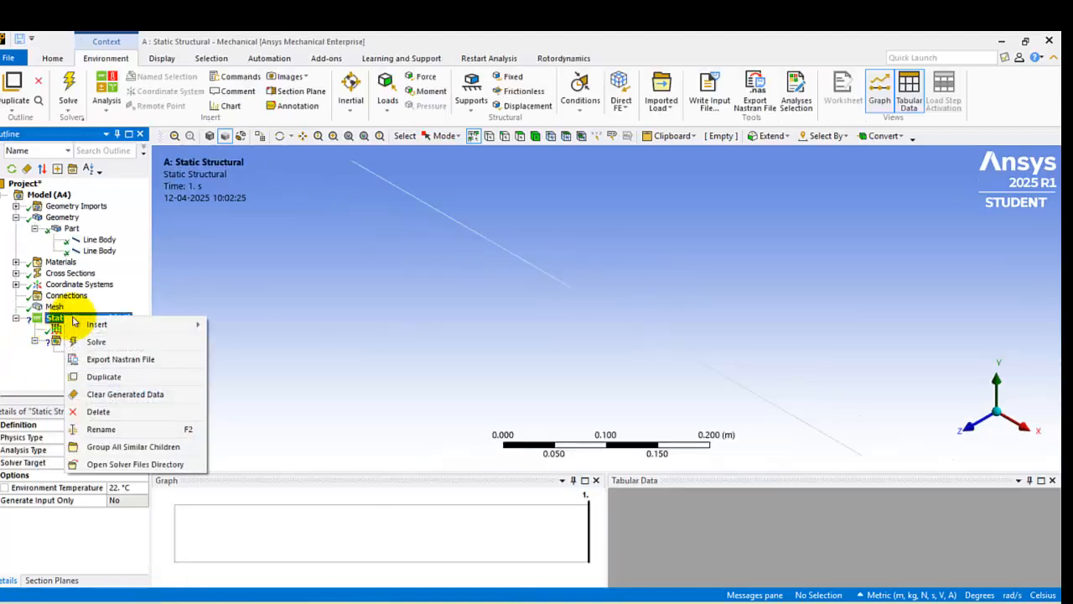
pyautogui.click(120, 152)
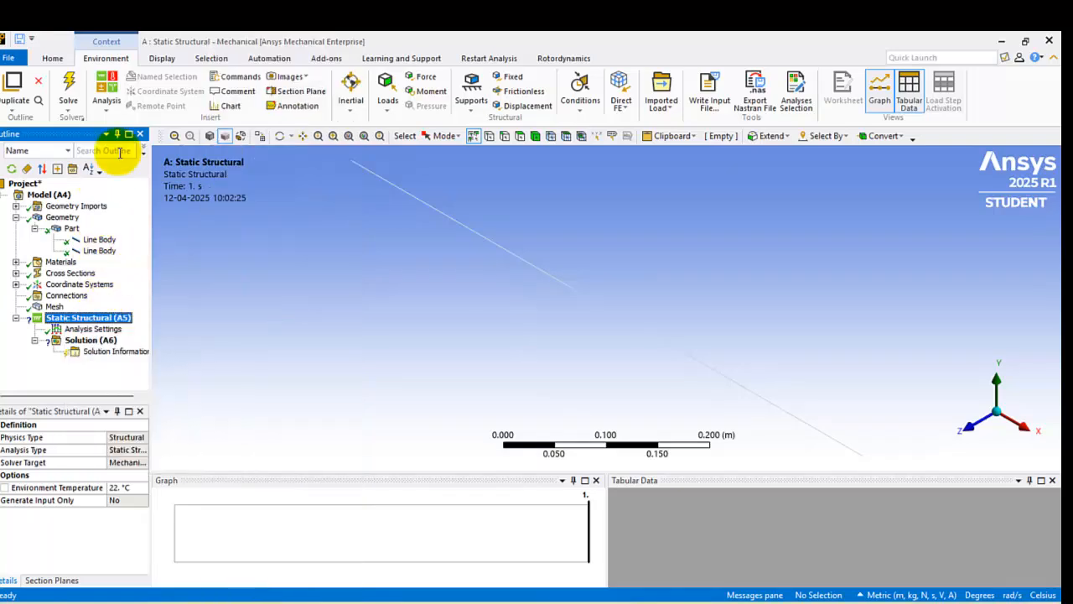
pyautogui.click(163, 59)
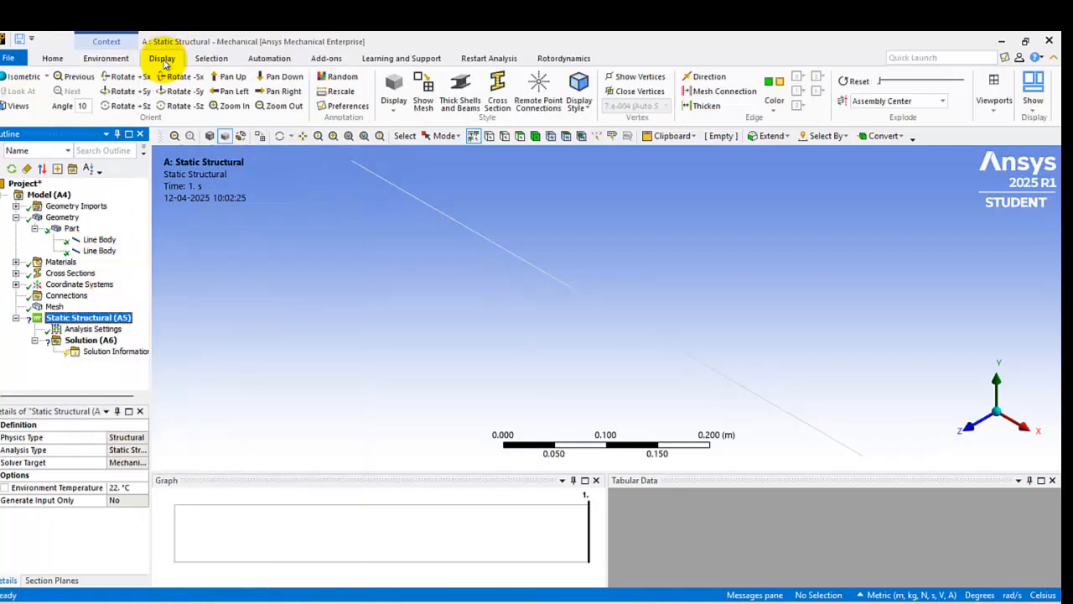
pyautogui.click(501, 92)
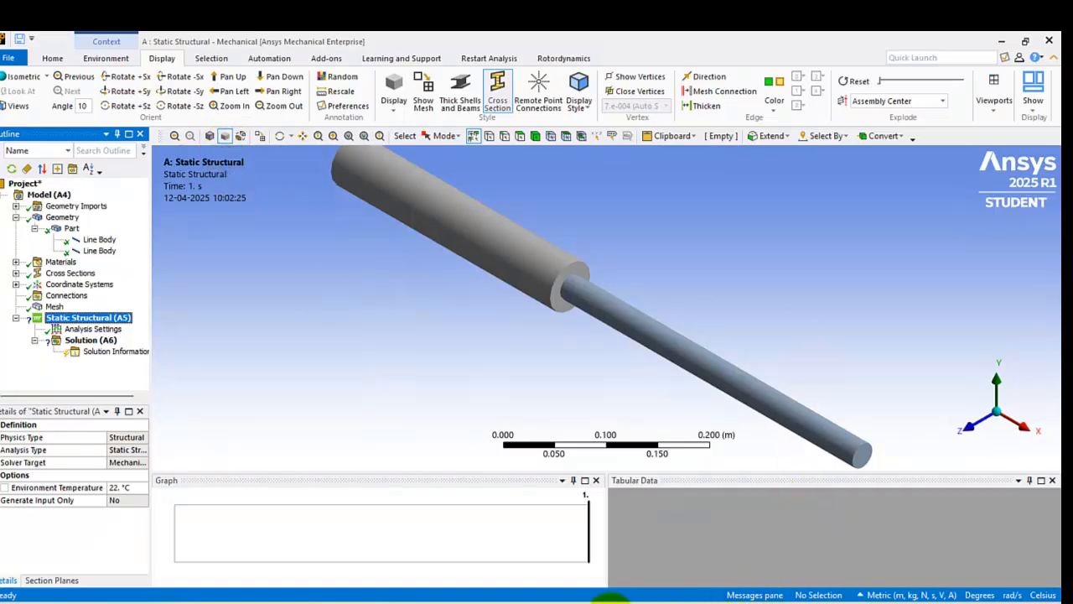
# Step: Consult the bar problem statement in the Word document and add a fixed support at each outer end vertex of the stepped bar in Mechanical
pyautogui.moveTo(610, 597)
pyautogui.click(524, 557)
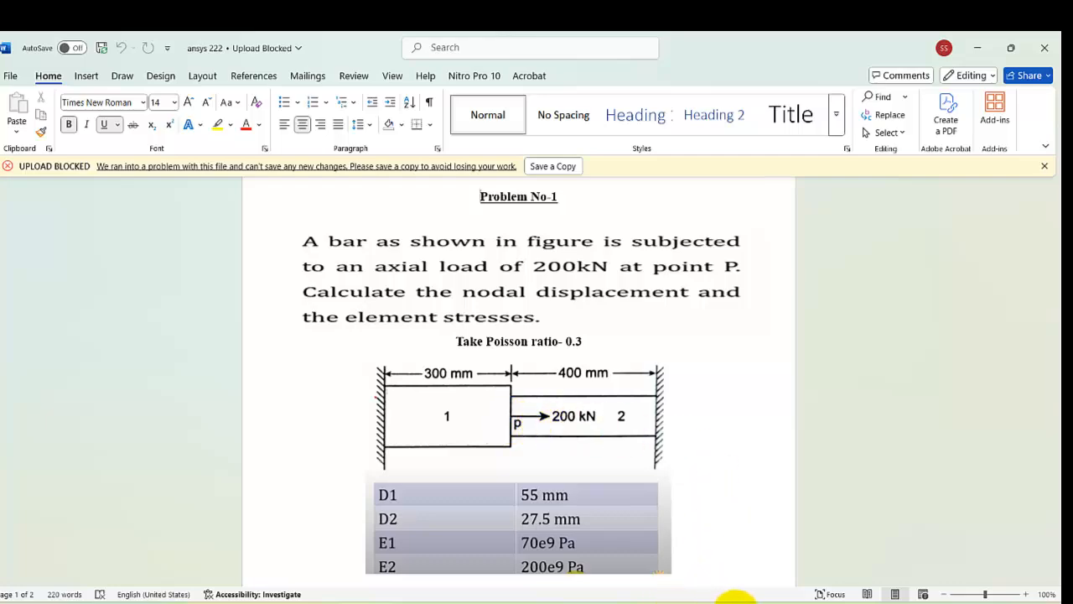
pyautogui.click(735, 603)
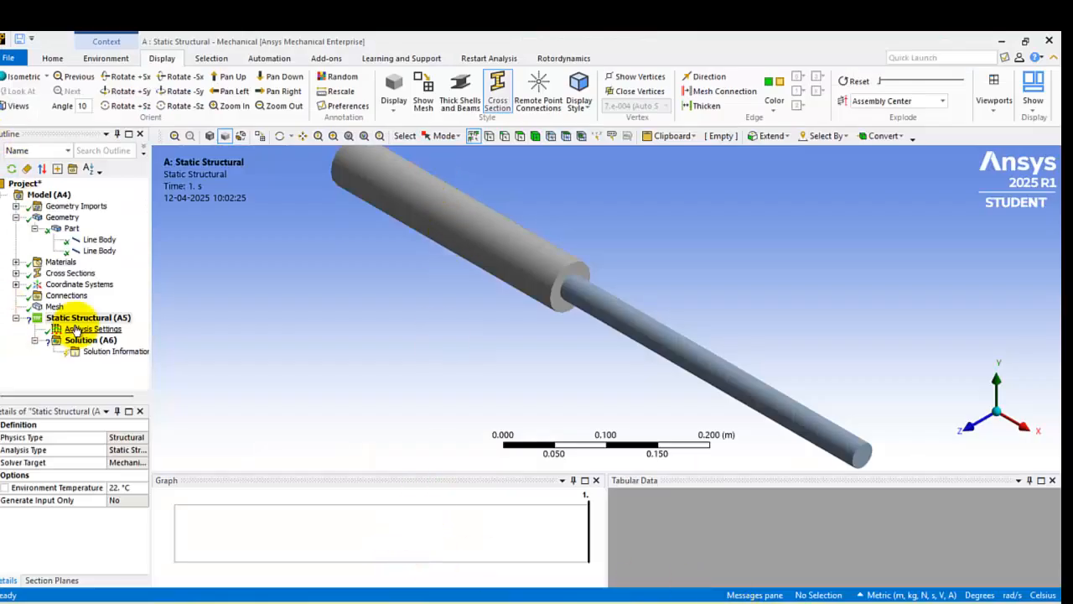
pyautogui.click(103, 59)
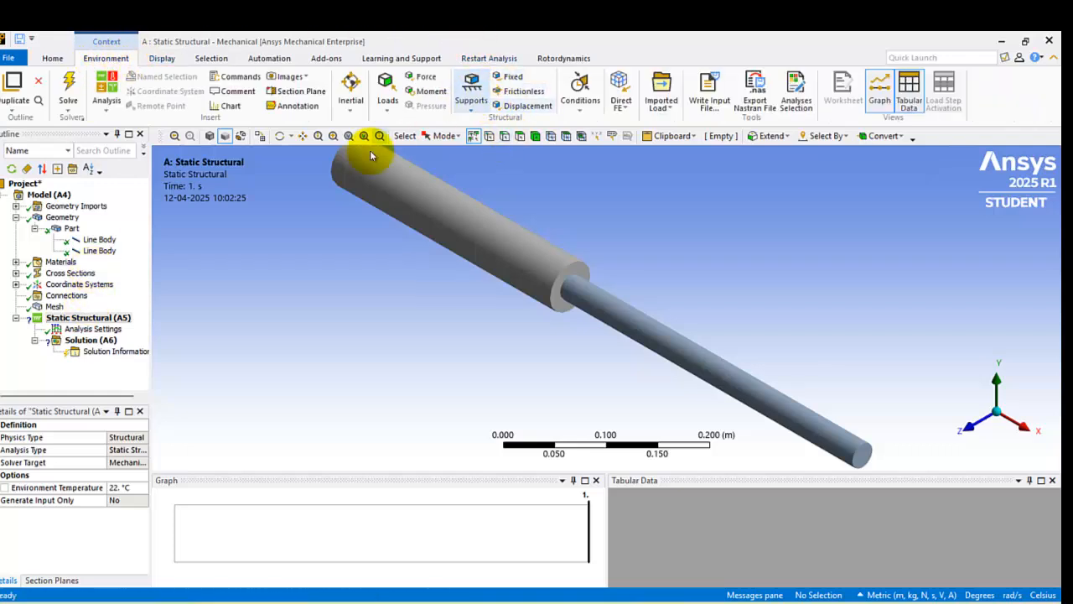
pyautogui.scroll(-1, 385, 191)
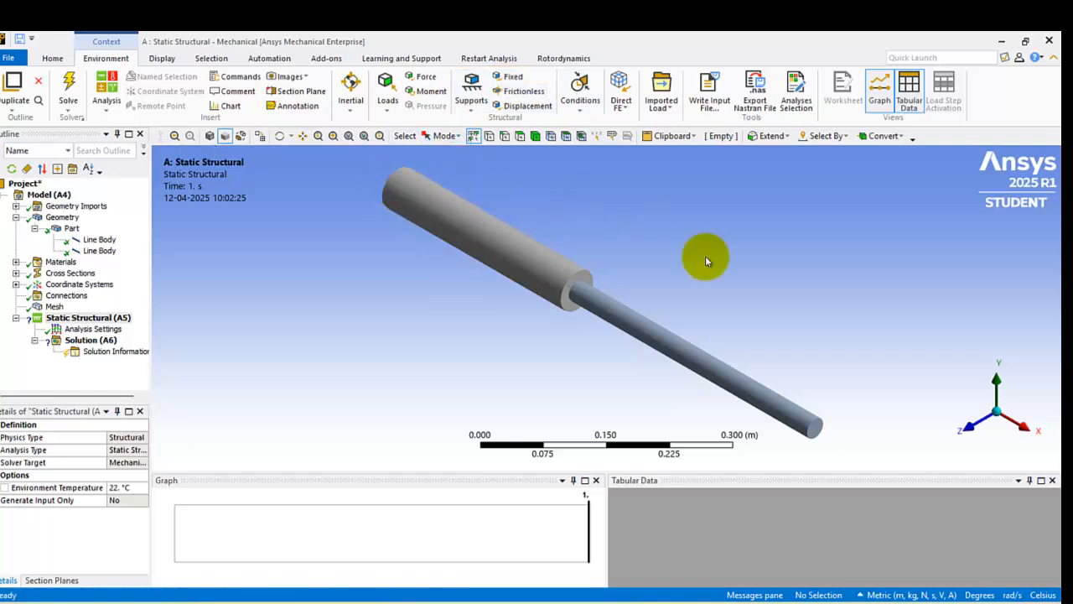
pyautogui.click(520, 81)
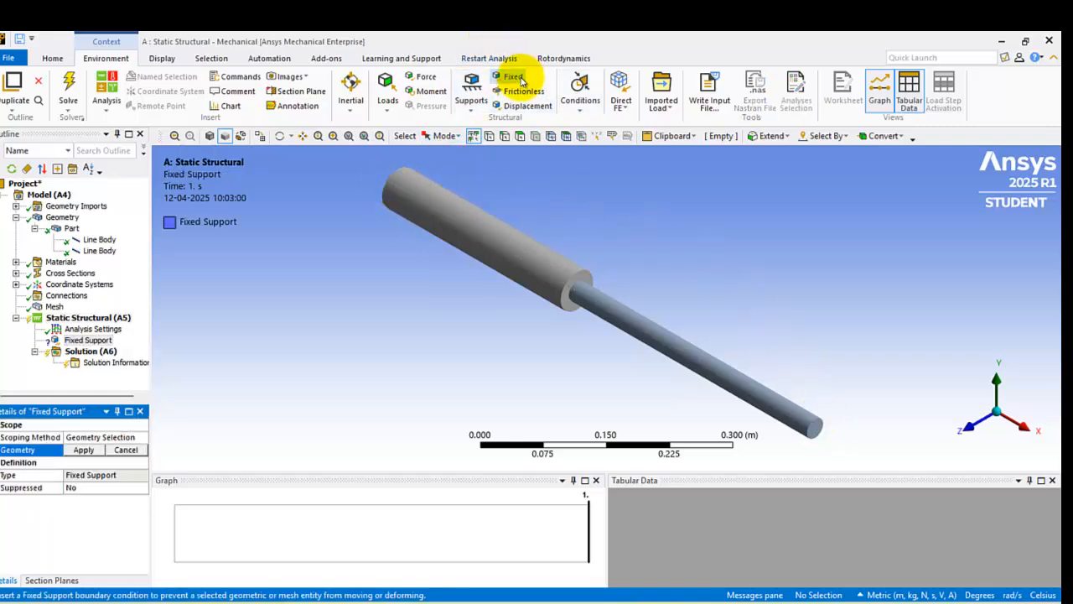
pyautogui.click(491, 139)
pyautogui.click(402, 196)
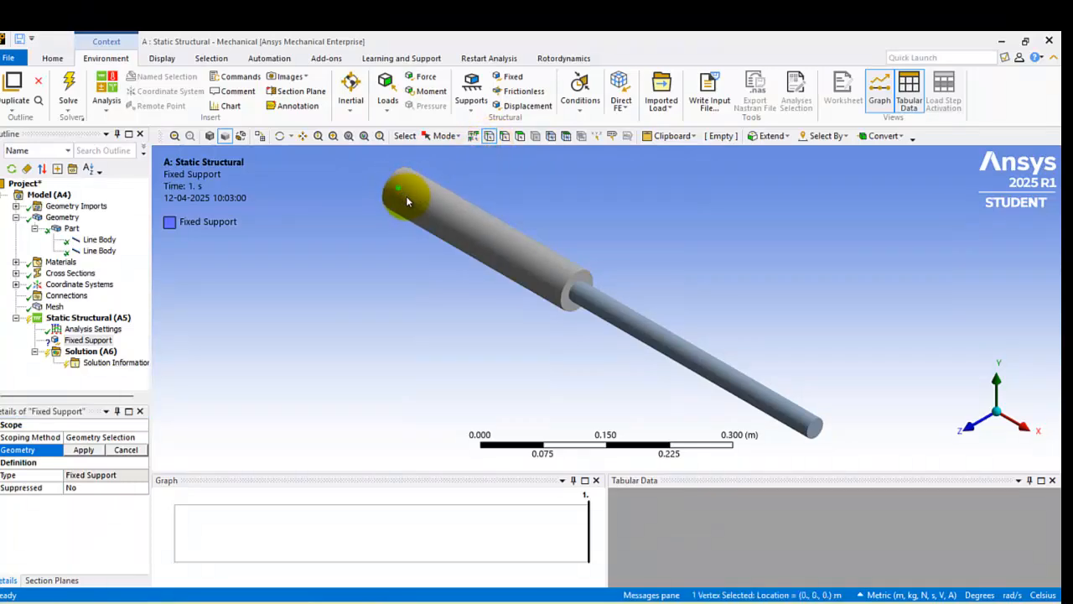
pyautogui.click(84, 450)
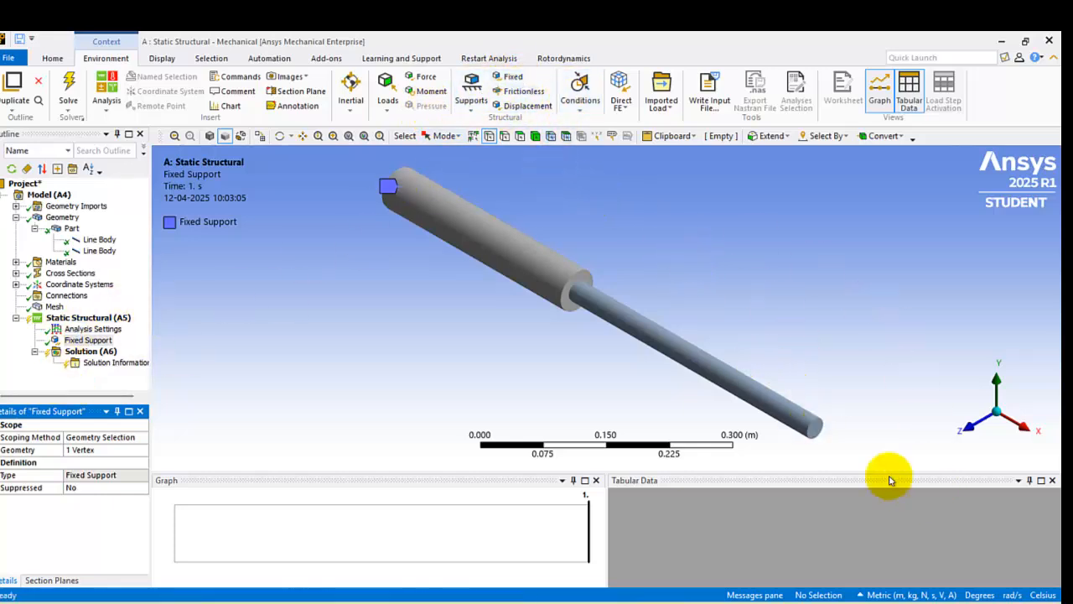
pyautogui.click(816, 432)
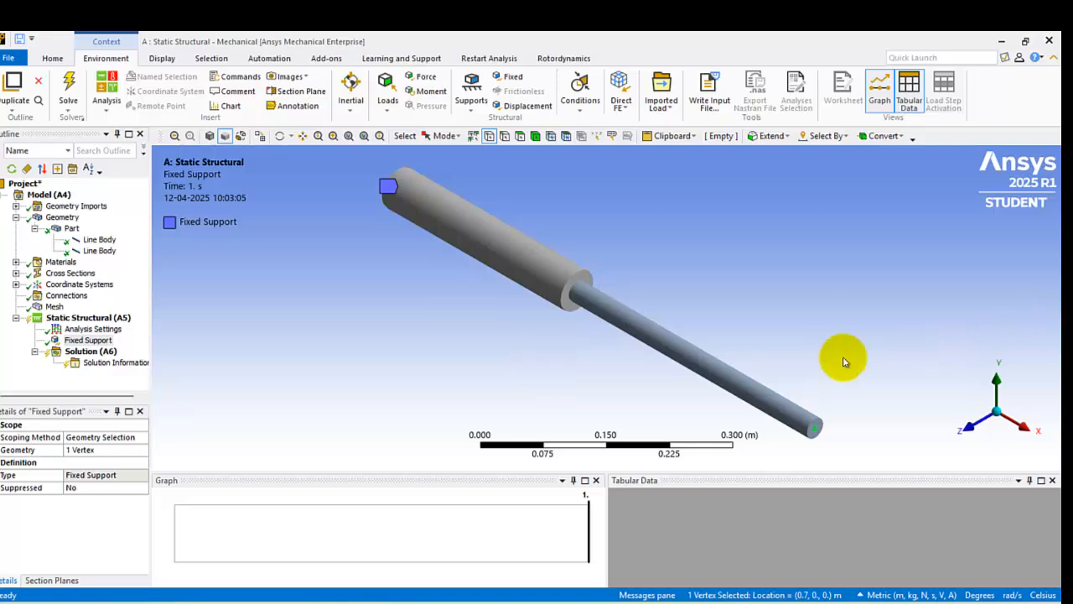
pyautogui.click(513, 77)
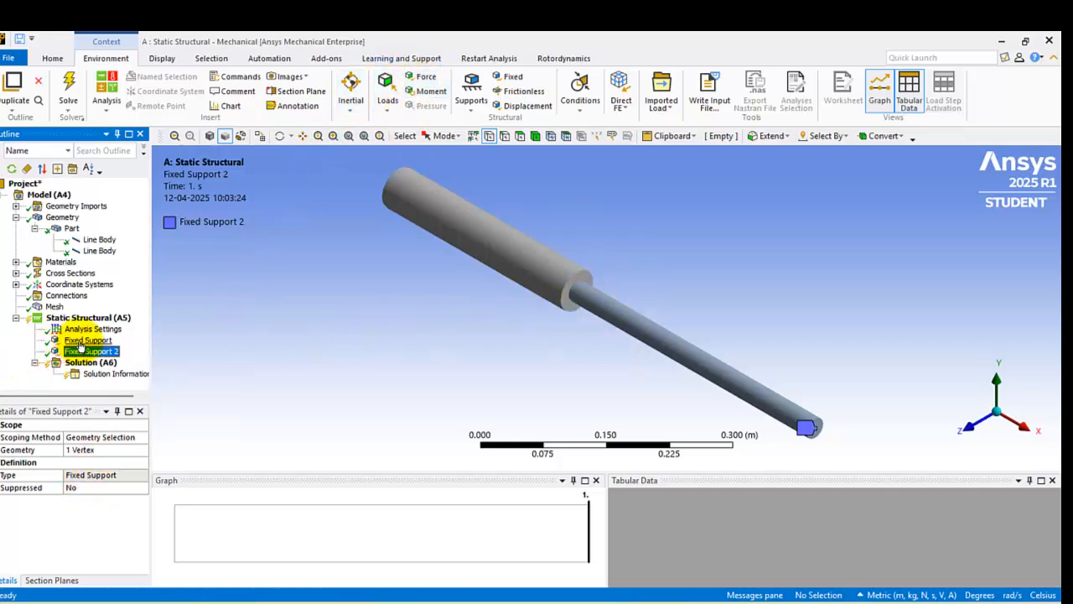
# Step: Add a force defined by components at the vertex where the two bar sections meet, with an X component of 200e3 N
pyautogui.click(425, 76)
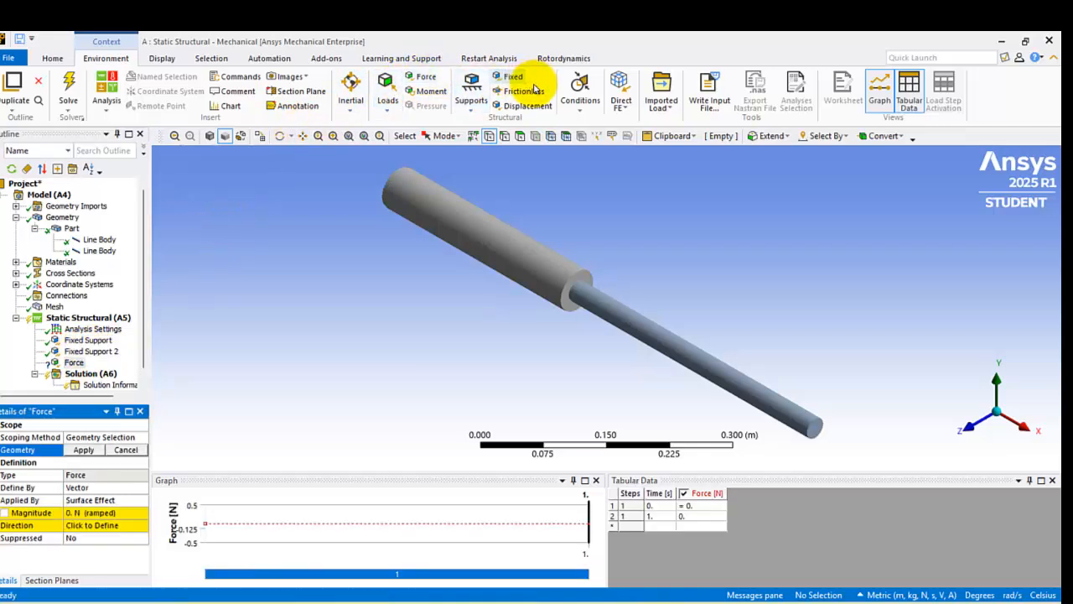
pyautogui.click(112, 492)
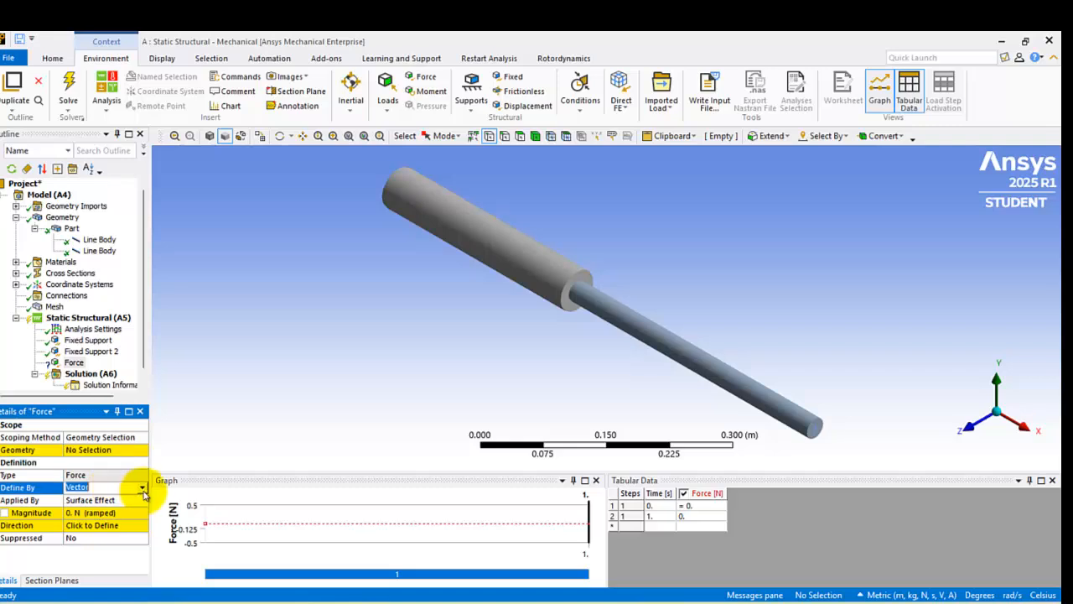
pyautogui.click(142, 487)
pyautogui.click(136, 501)
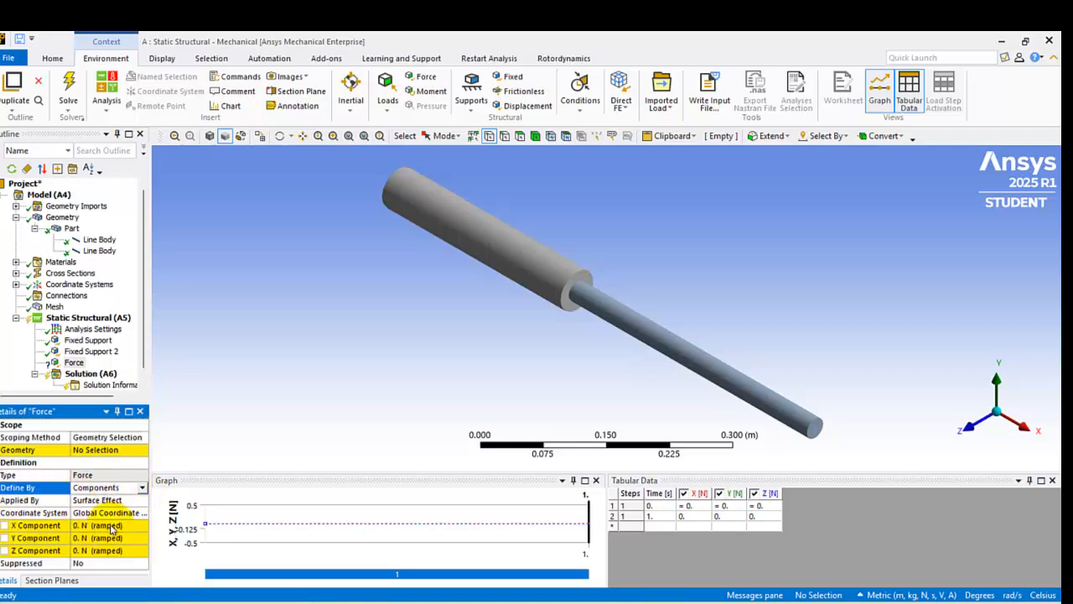
pyautogui.click(111, 526)
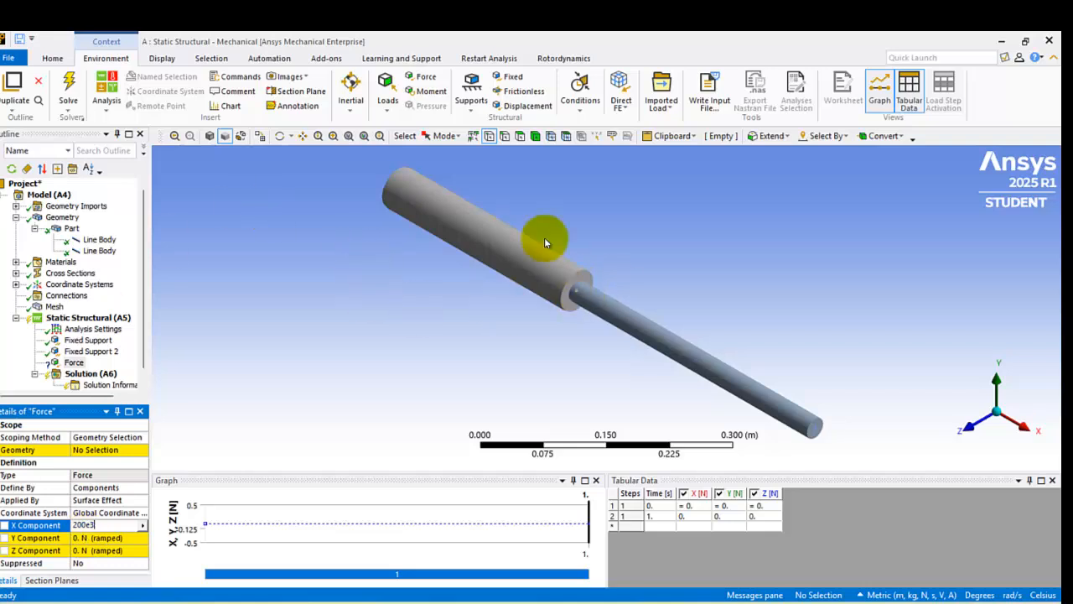
pyautogui.click(582, 293)
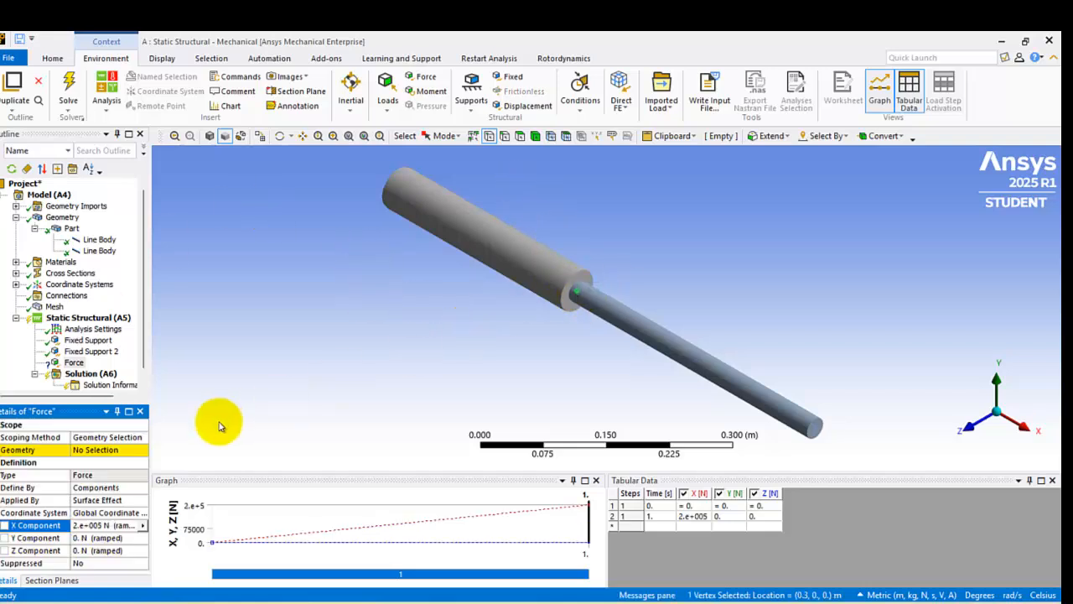
pyautogui.click(112, 452)
pyautogui.click(92, 453)
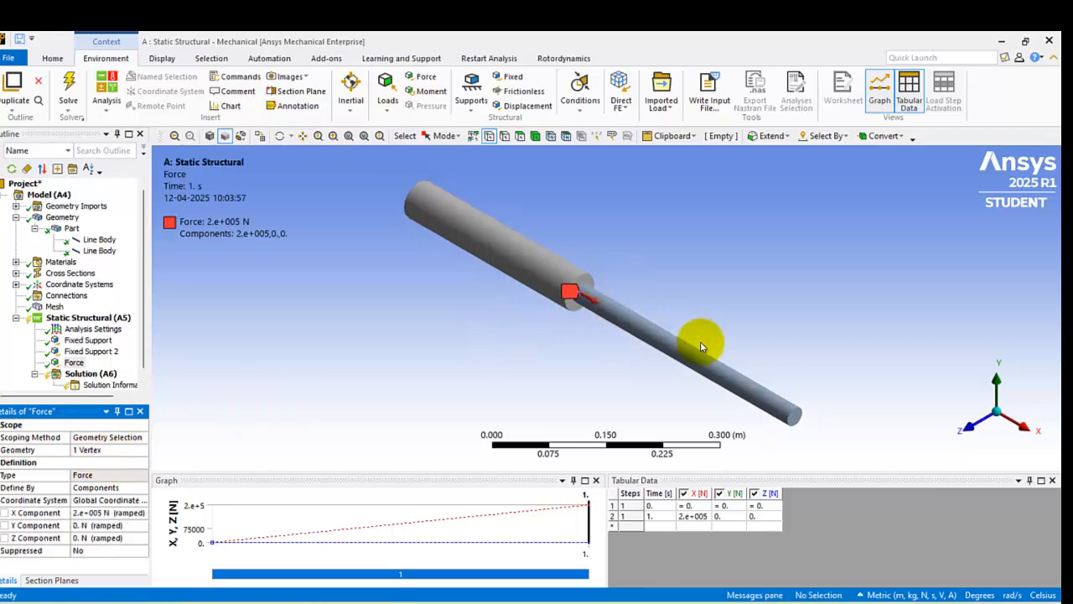
pyautogui.scroll(1, 628, 328)
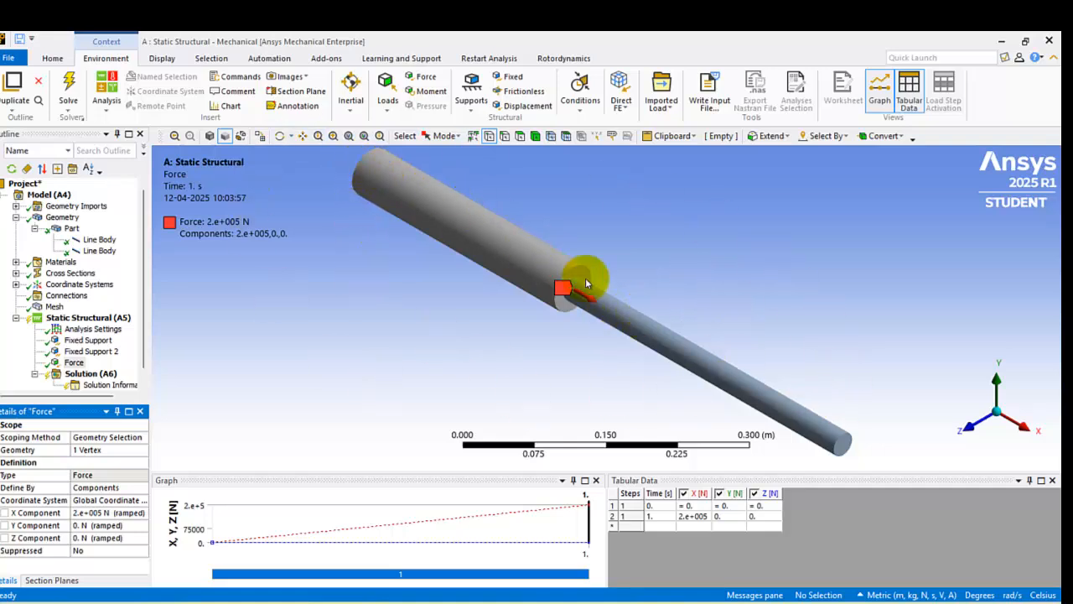
# Step: Review the supports and force on the Static Structural environment and solve the analysis
pyautogui.click(74, 319)
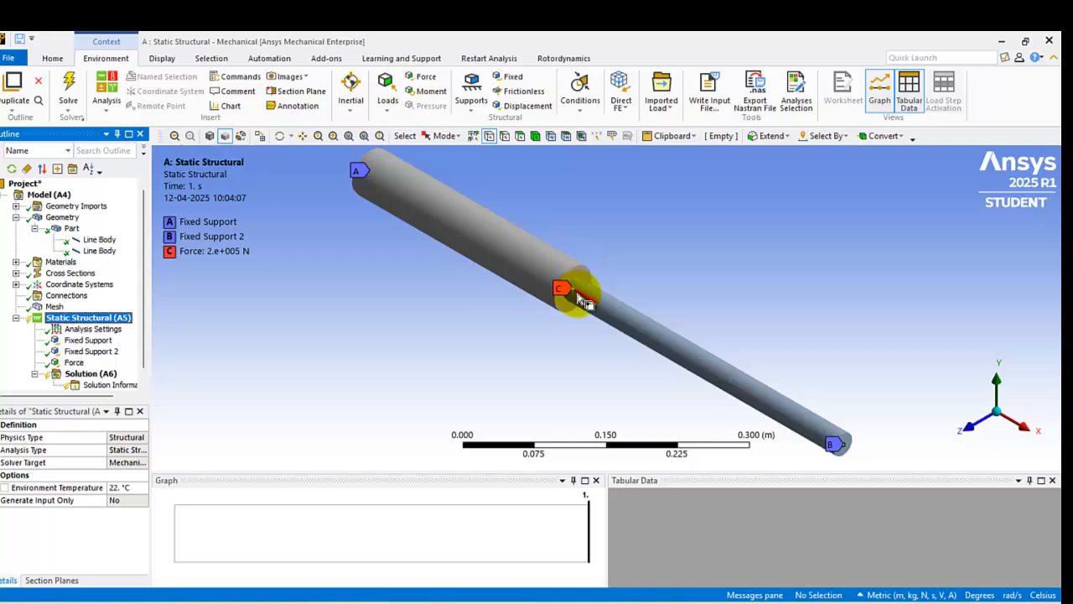
pyautogui.rightClick(90, 319)
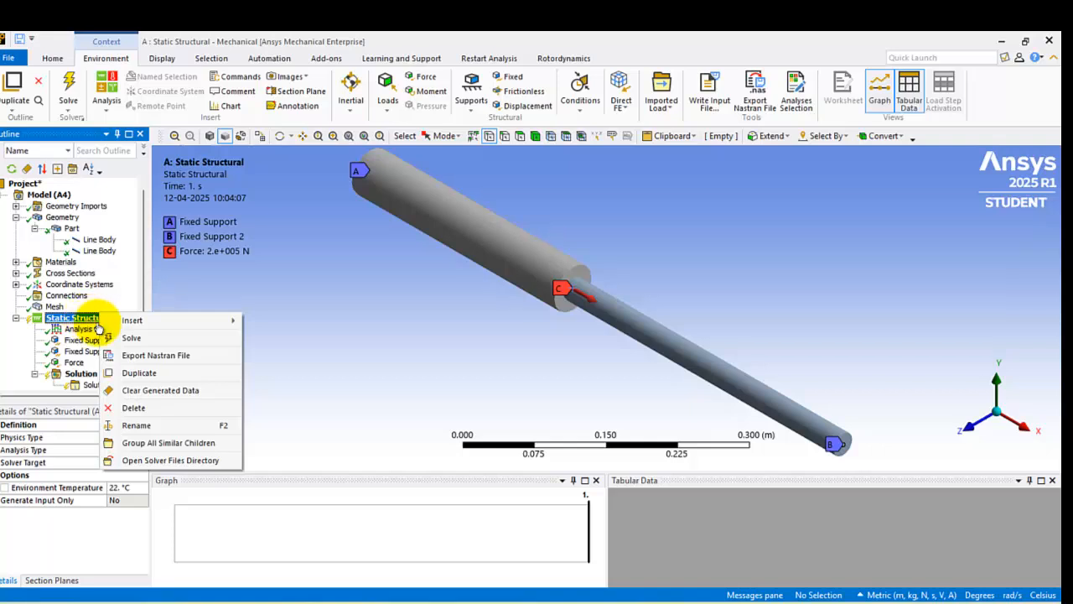
pyautogui.click(151, 339)
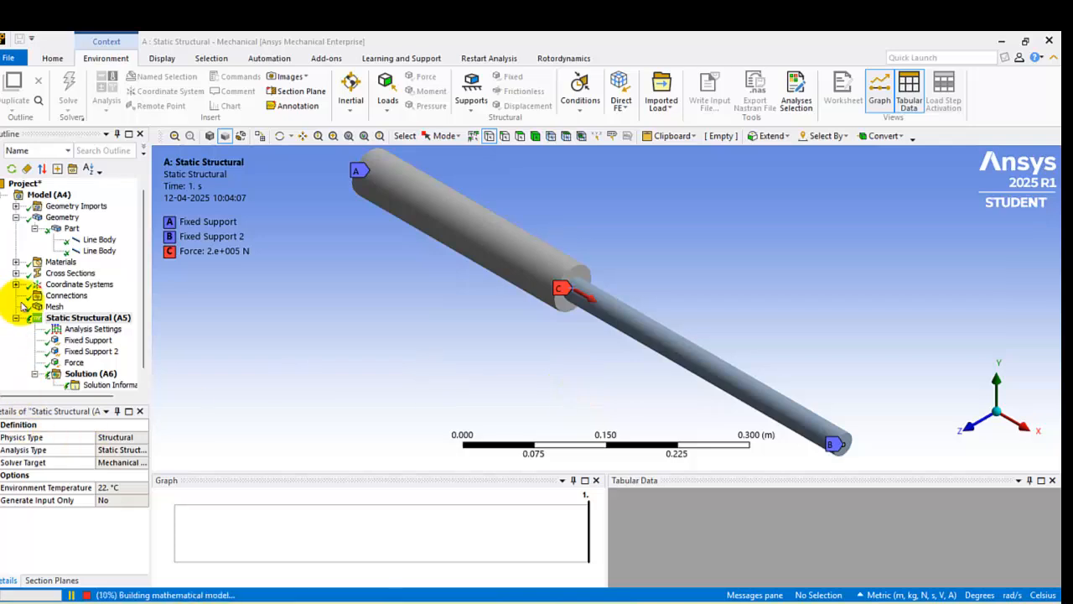
pyautogui.moveTo(144, 318); pyautogui.dragTo(146, 338)
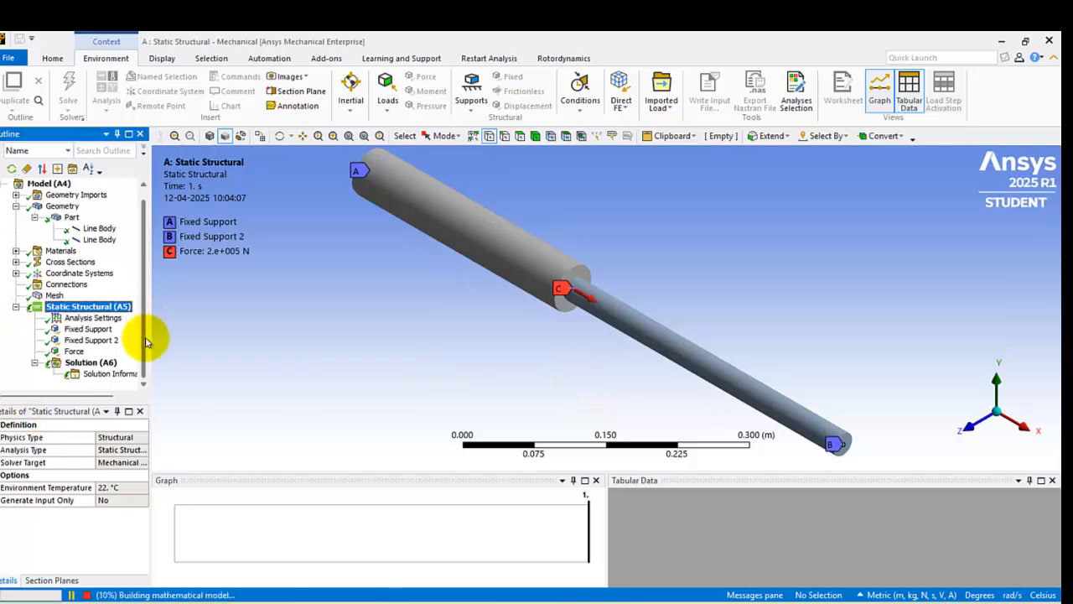
pyautogui.rightClick(99, 362)
pyautogui.moveTo(130, 371)
pyautogui.click(191, 320)
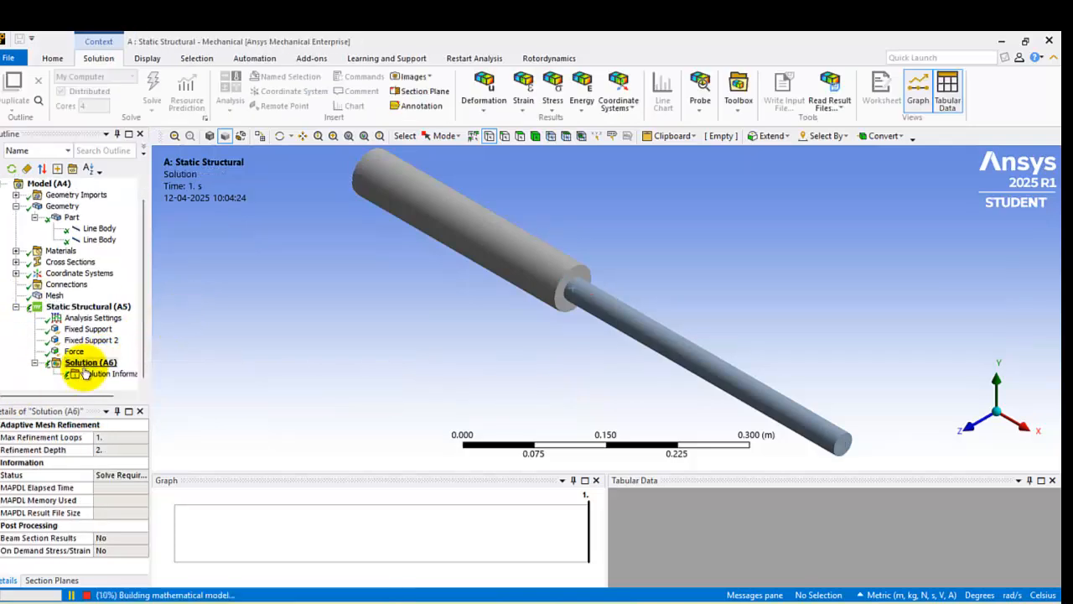
pyautogui.rightClick(89, 363)
pyautogui.click(340, 356)
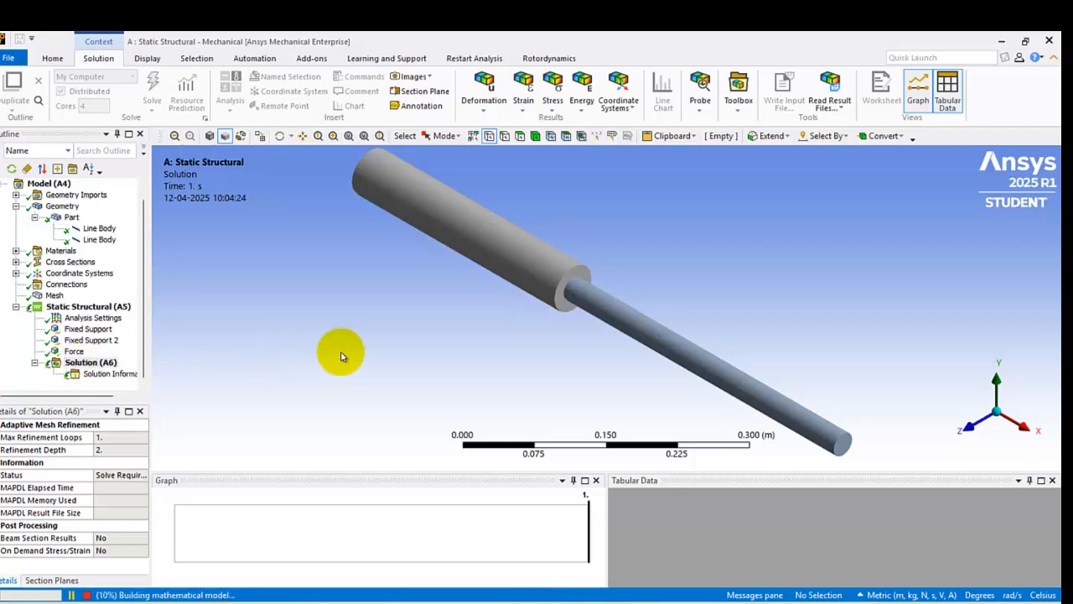
pyautogui.click(108, 372)
pyautogui.rightClick(105, 373)
pyautogui.rightClick(91, 364)
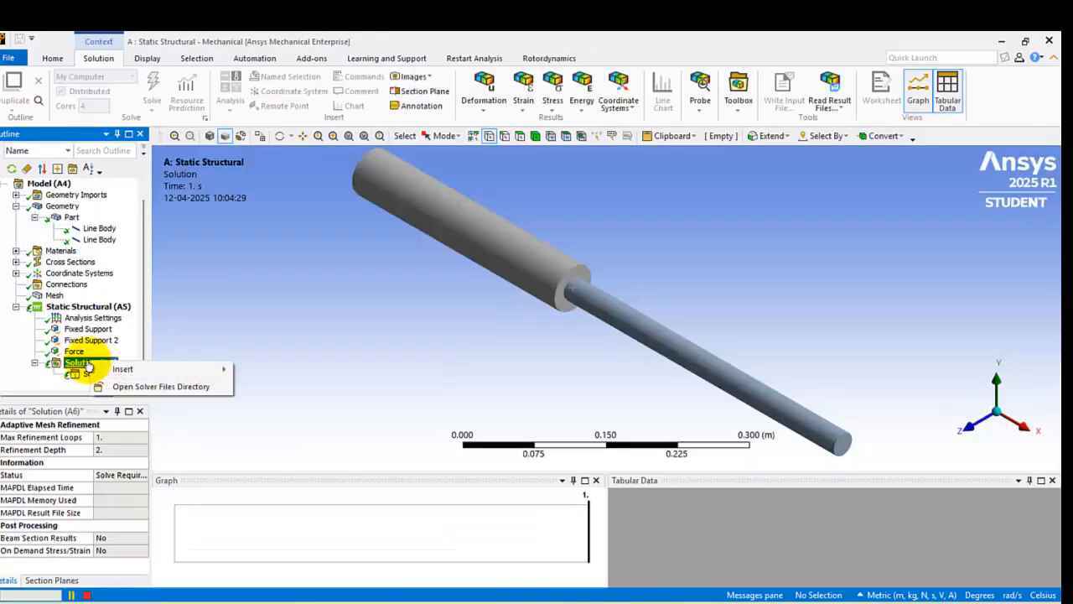
pyautogui.moveTo(107, 369)
pyautogui.rightClick(90, 306)
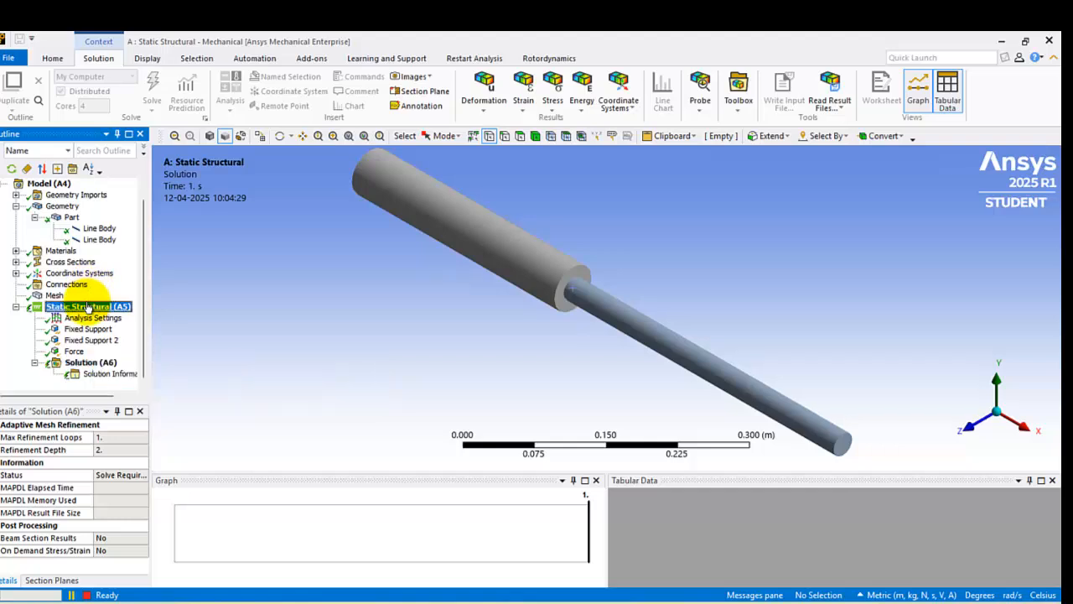
pyautogui.click(68, 307)
pyautogui.rightClick(76, 362)
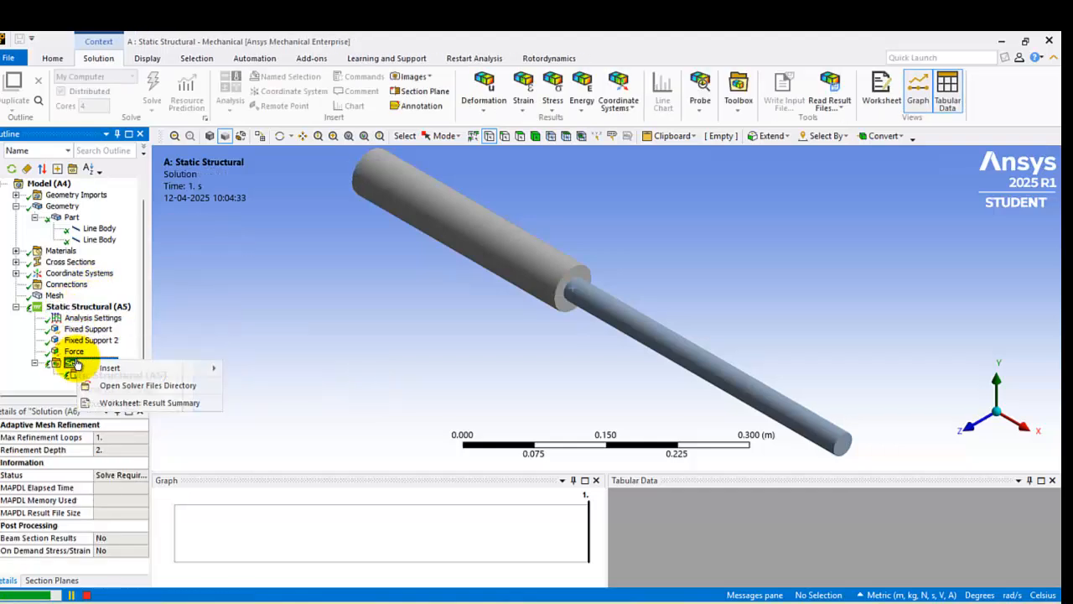
pyautogui.click(233, 326)
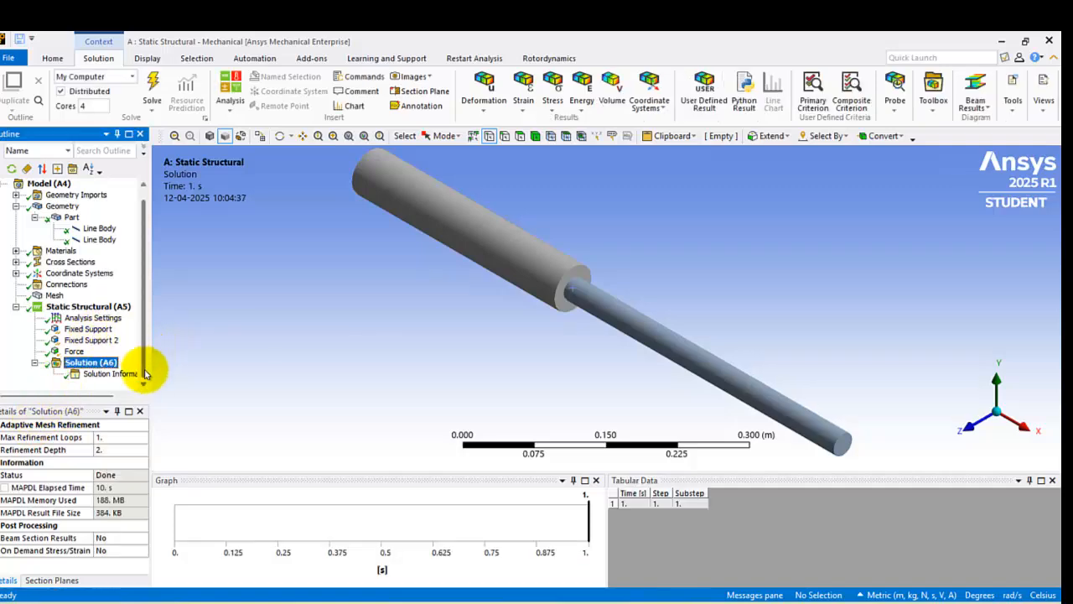
pyautogui.rightClick(115, 378)
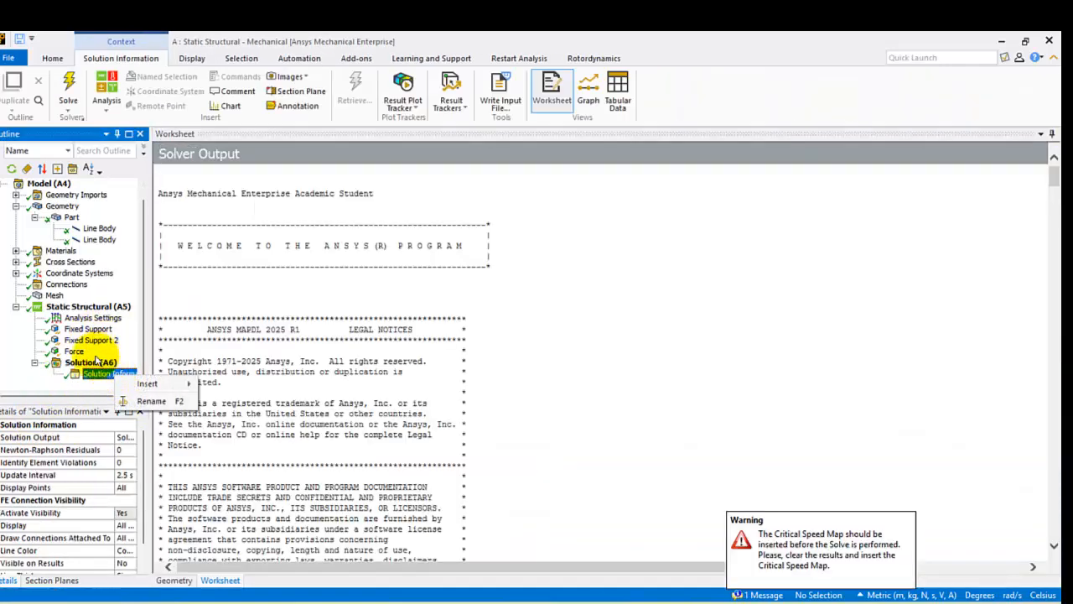
# Step: Insert a Beam Tool under the solution and expand it to list its stress results
pyautogui.rightClick(97, 360)
pyautogui.moveTo(127, 368)
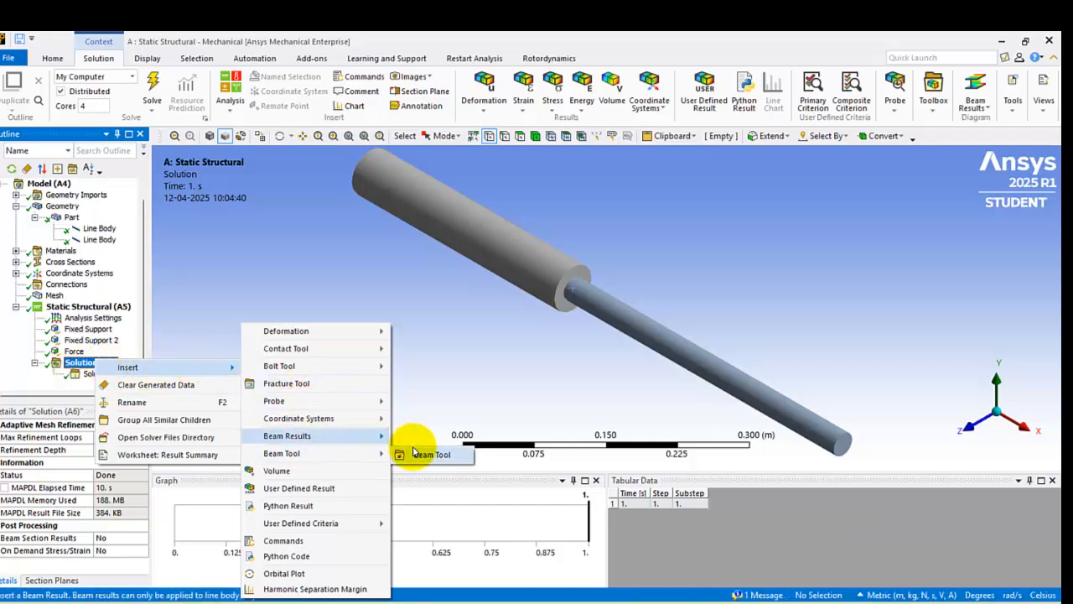
pyautogui.click(411, 454)
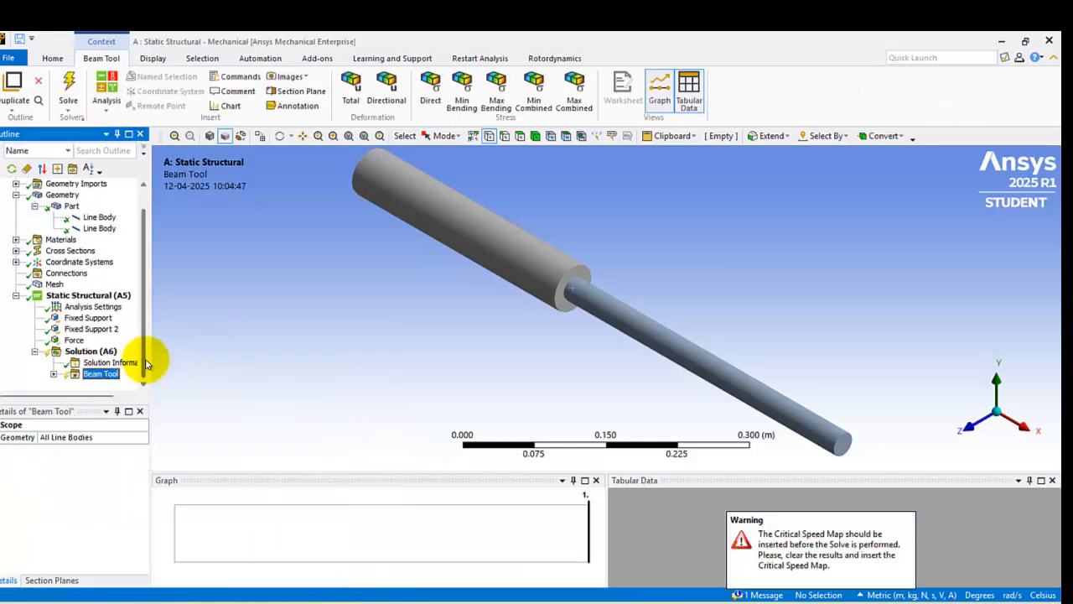
pyautogui.click(54, 374)
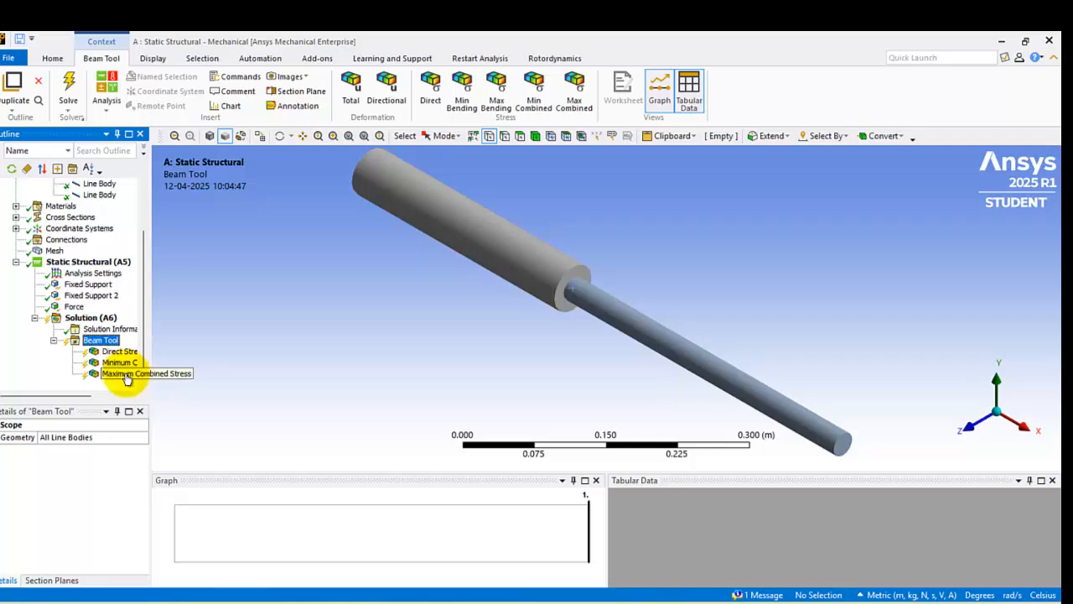
# Step: Evaluate the results of the solution and display the Beam Tool's direct stress along the bar
pyautogui.click(92, 262)
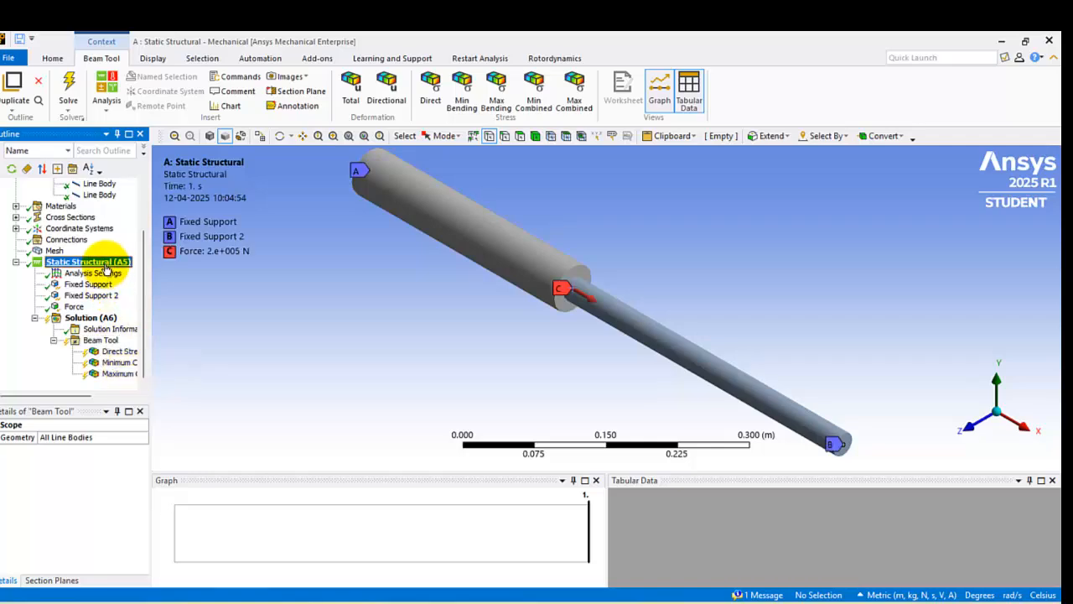
pyautogui.rightClick(106, 263)
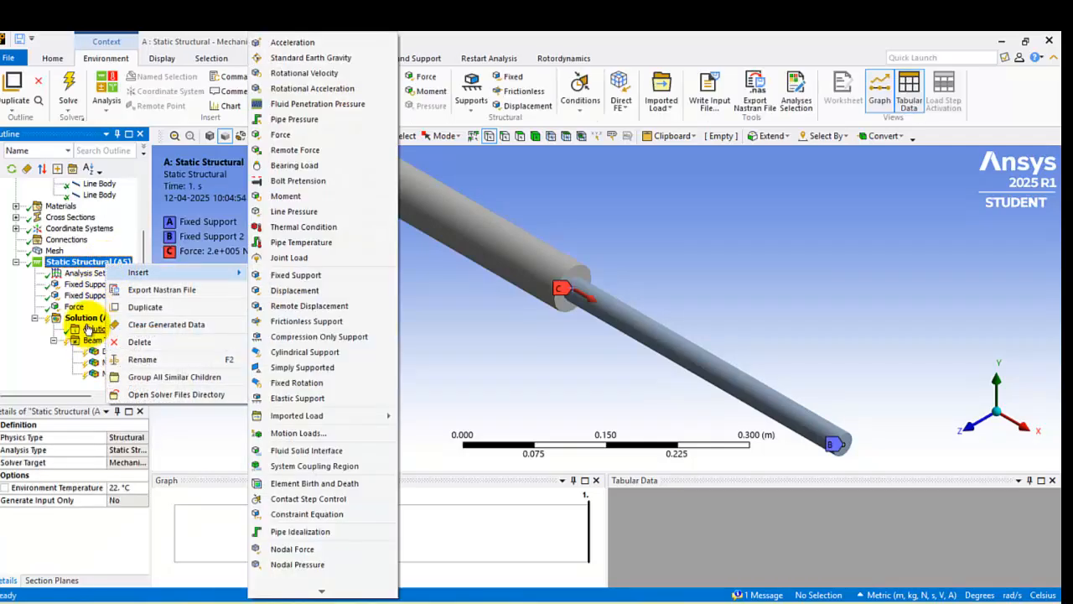
pyautogui.click(88, 319)
pyautogui.rightClick(88, 319)
pyautogui.click(144, 343)
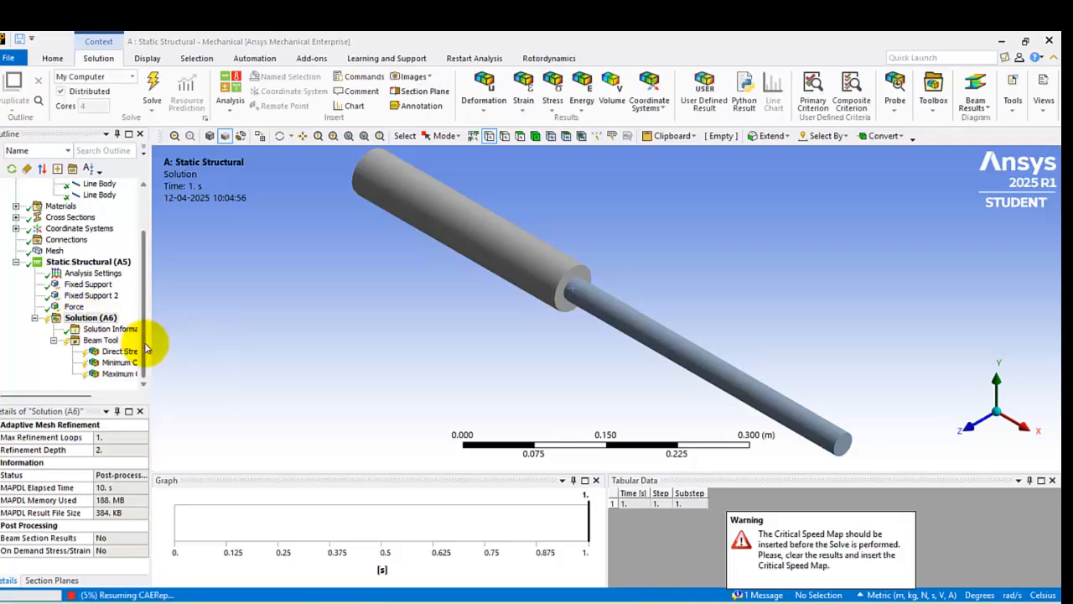
pyautogui.click(137, 350)
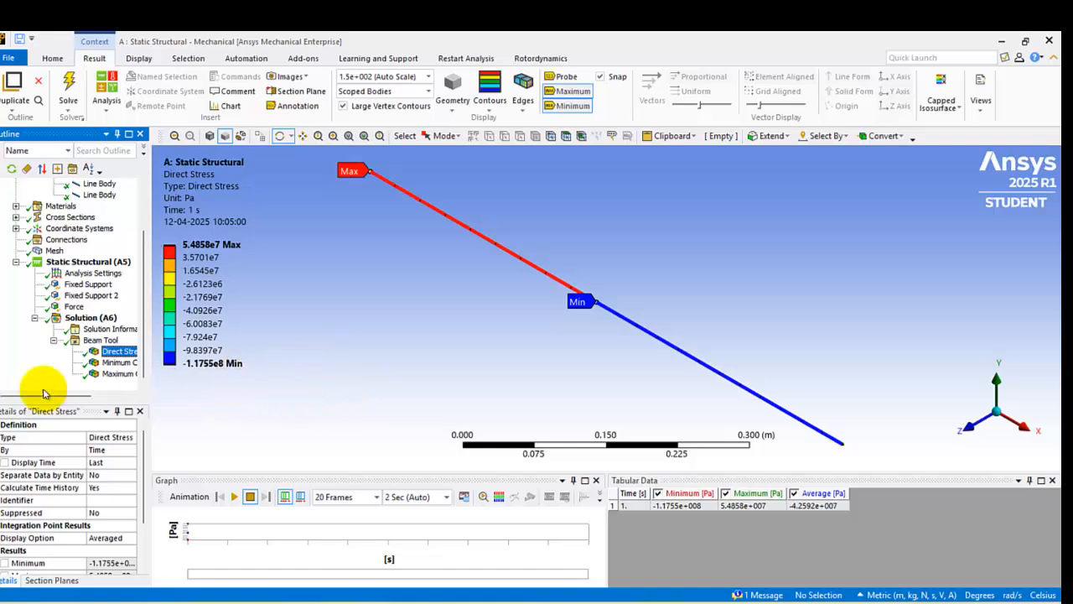
pyautogui.click(120, 374)
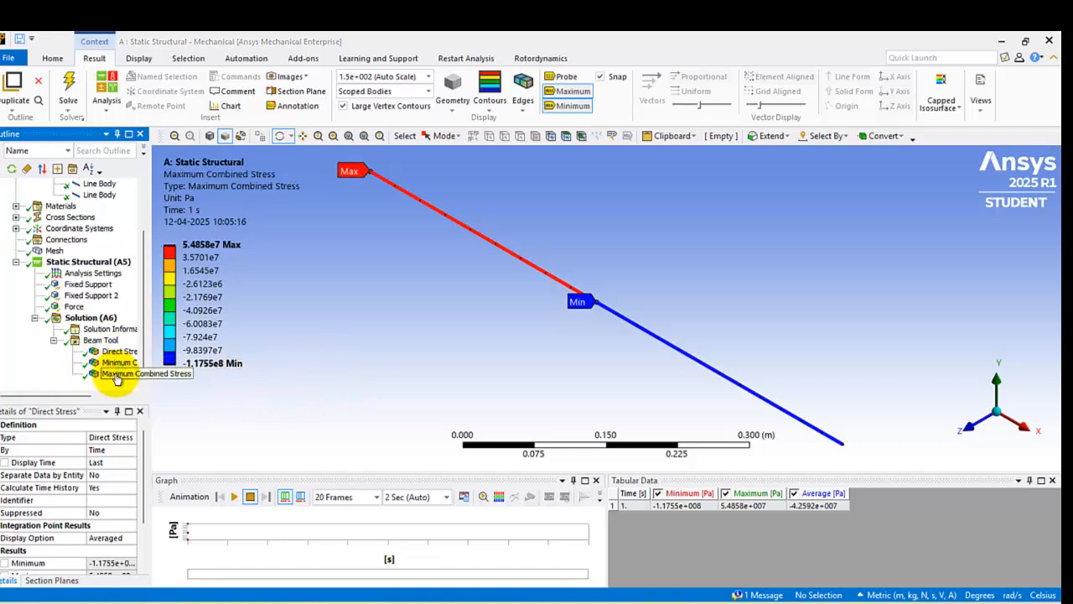
# Step: Insert a total deformation result for all bodies under the solution
pyautogui.rightClick(84, 321)
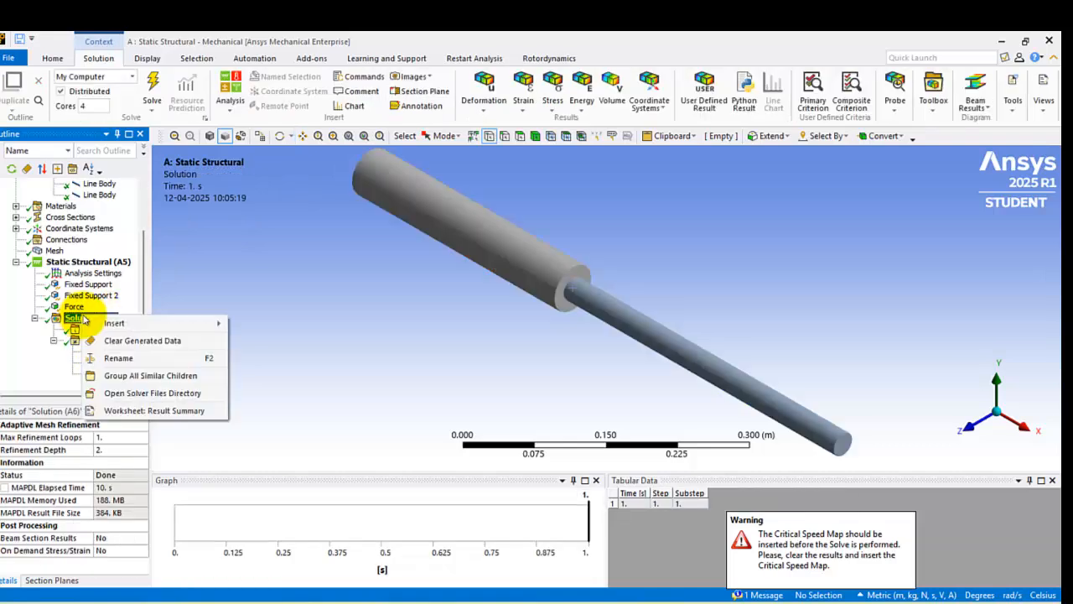
pyautogui.moveTo(145, 327)
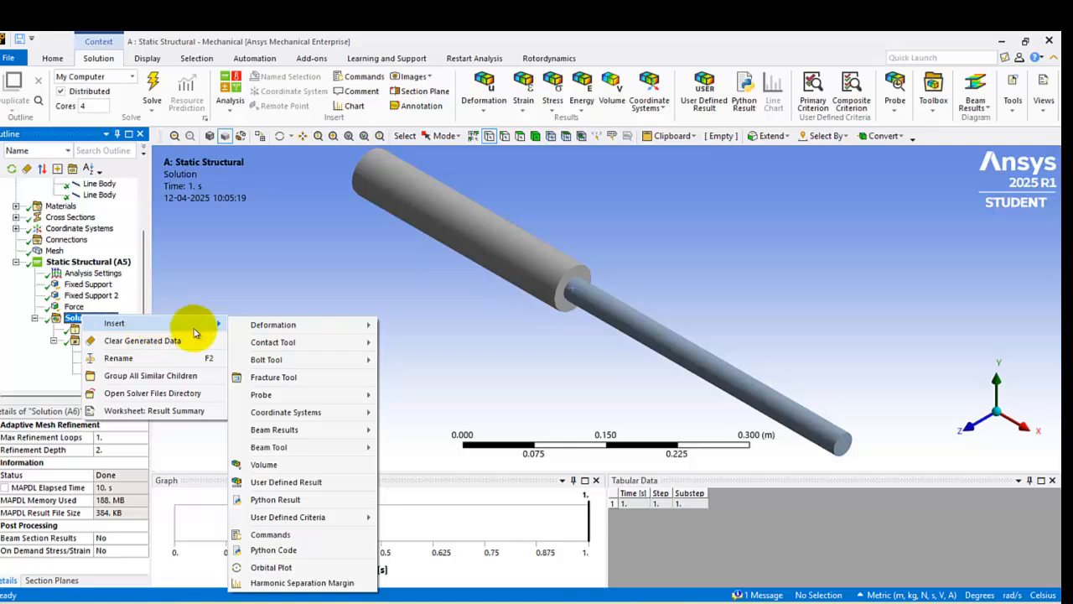
pyautogui.moveTo(289, 449)
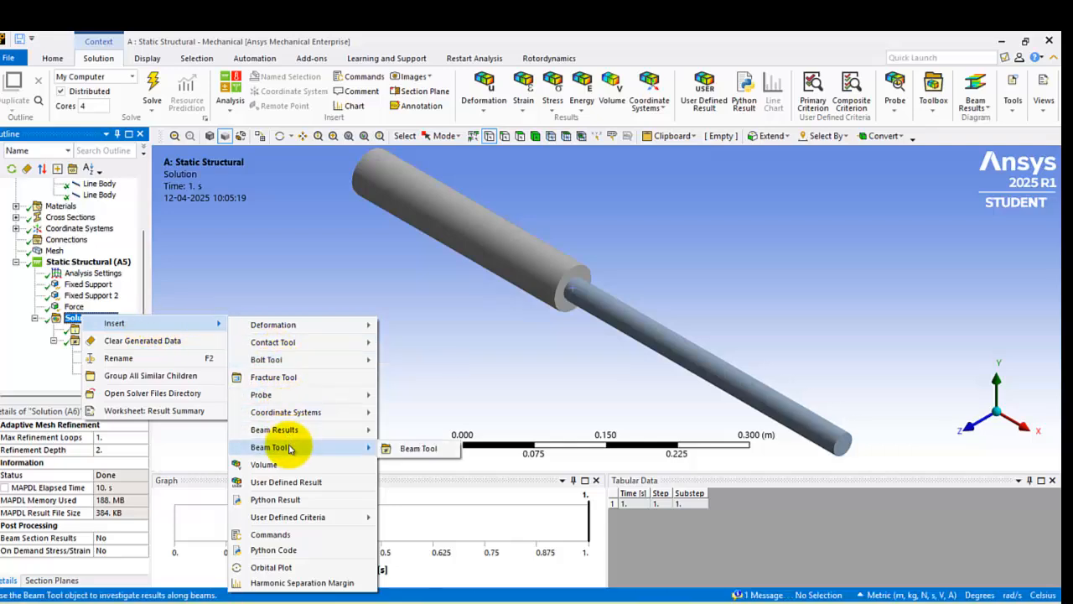
pyautogui.moveTo(276, 324)
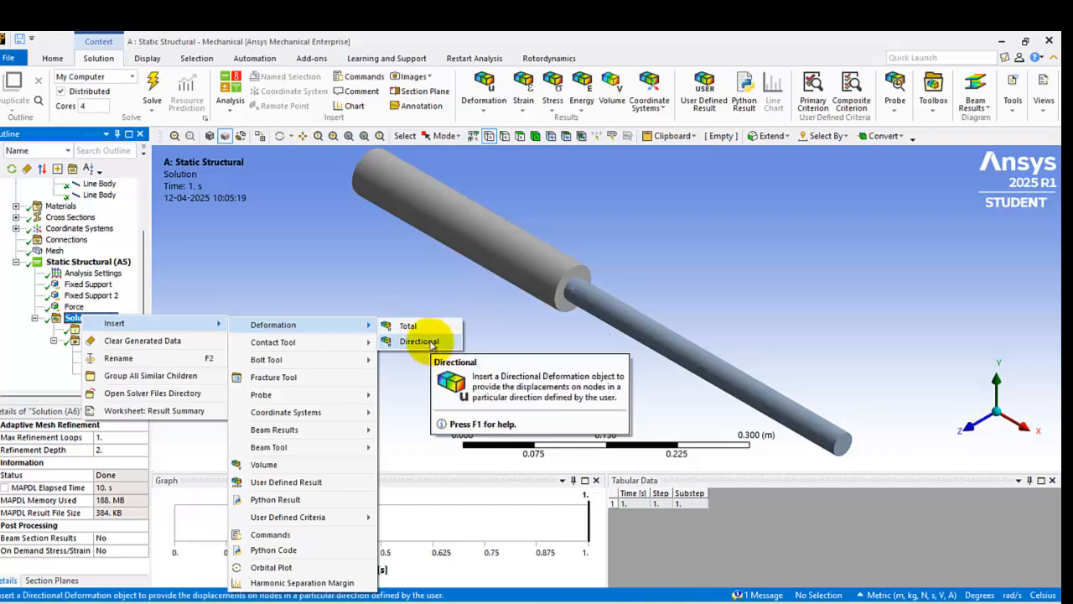
pyautogui.click(409, 327)
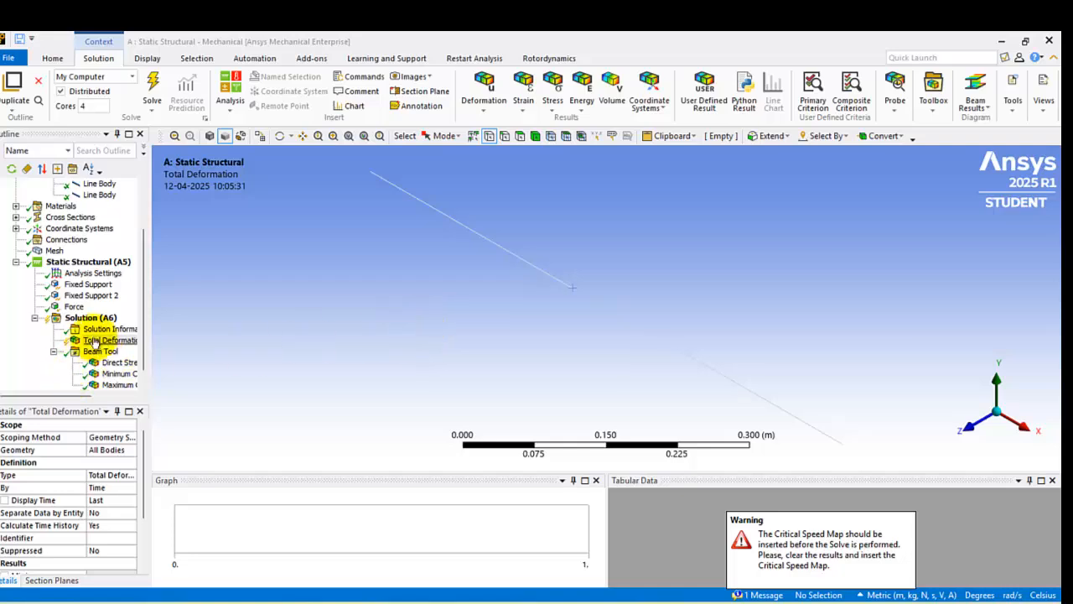
# Step: Insert a directional deformation result along the X axis for all bodies under the solution
pyautogui.rightClick(80, 321)
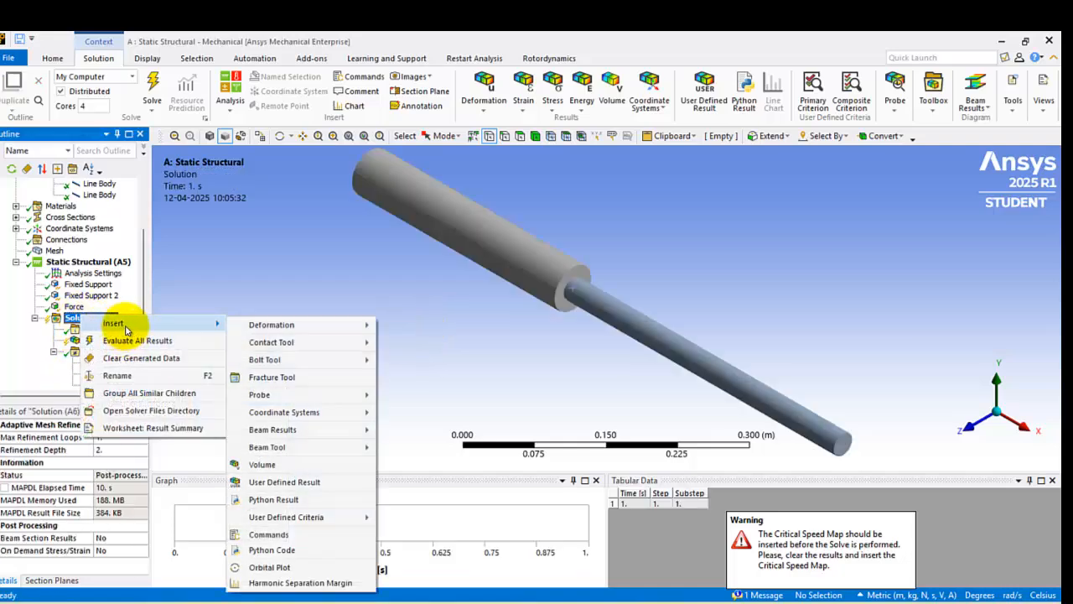
pyautogui.moveTo(327, 327)
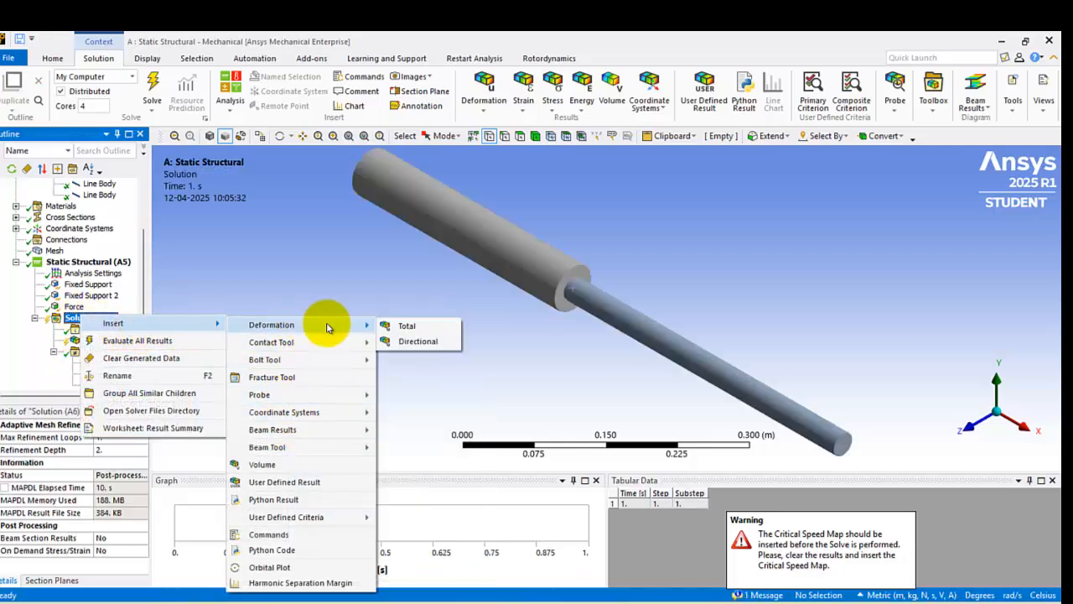
pyautogui.click(420, 341)
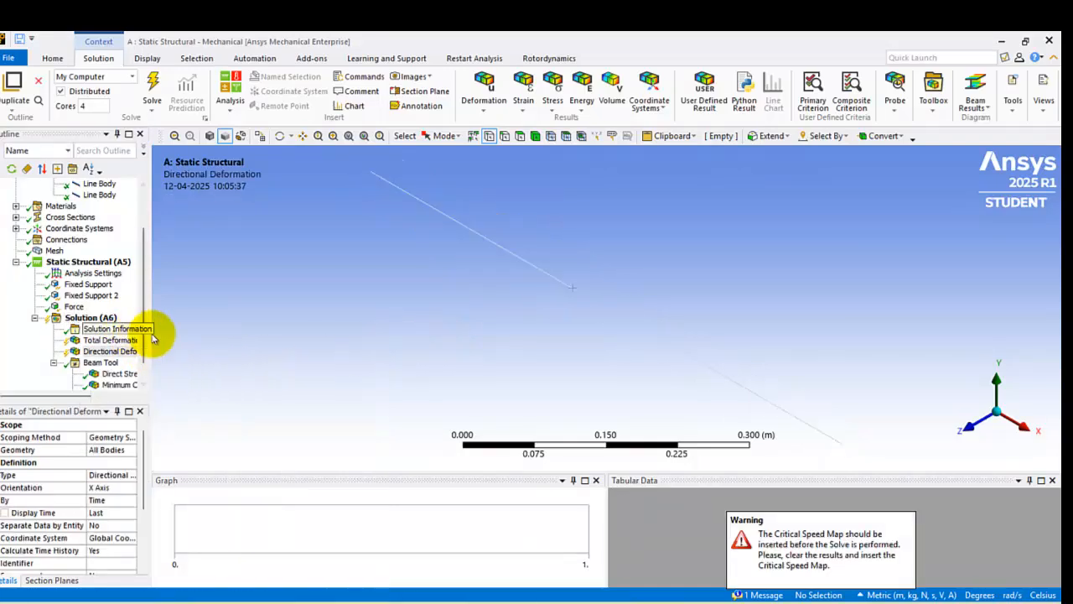
pyautogui.scroll(-1, 143, 353)
pyautogui.click(88, 296)
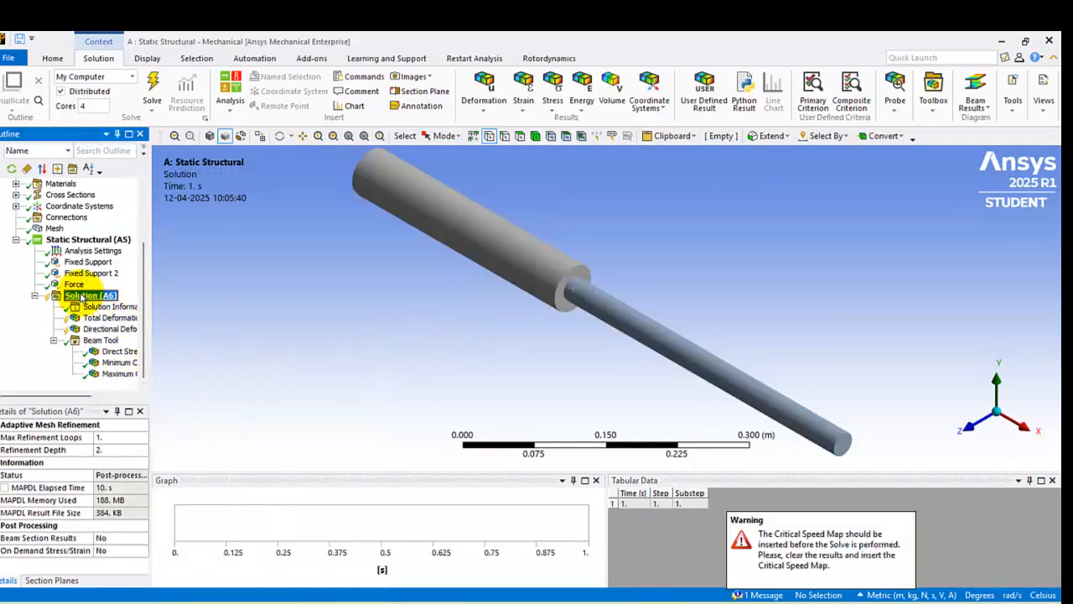
# Step: Evaluate all results of the solution and display the total deformation and X-axis directional deformation along the bar
pyautogui.rightClick(84, 296)
pyautogui.click(110, 319)
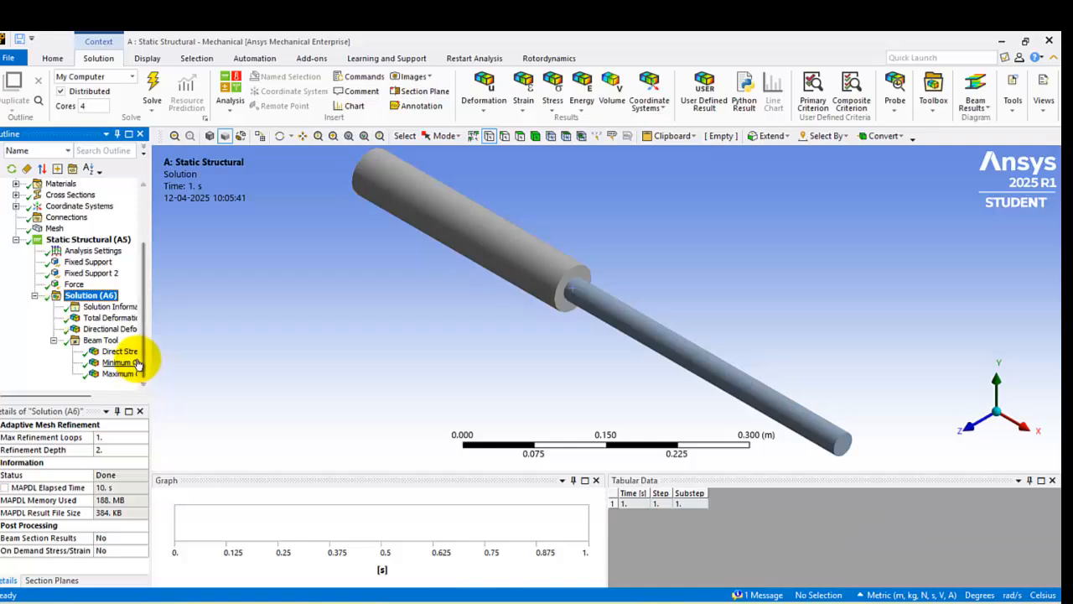
pyautogui.click(109, 317)
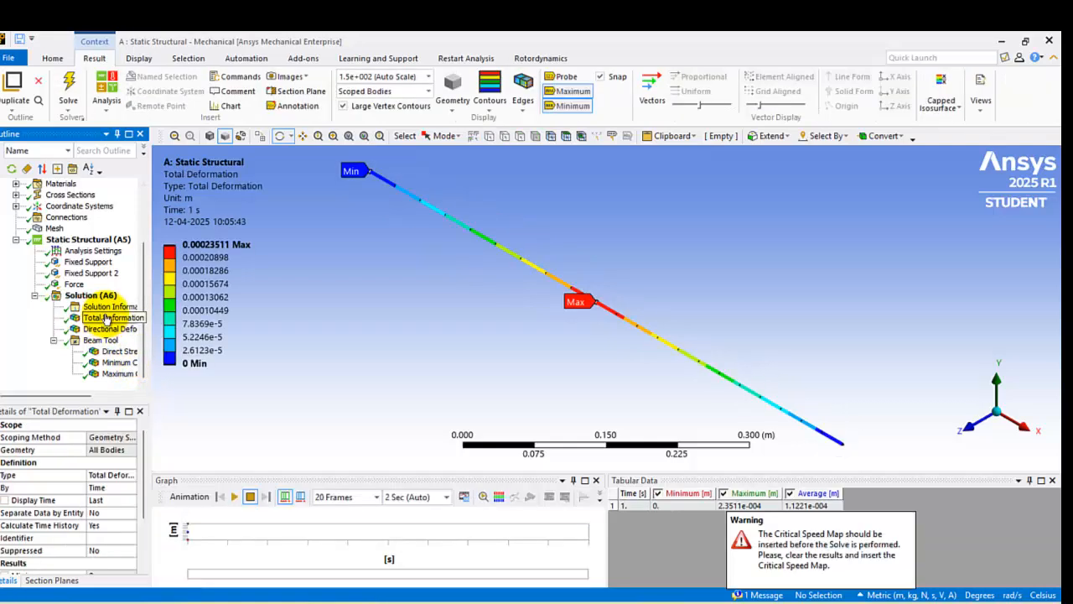
pyautogui.click(198, 259)
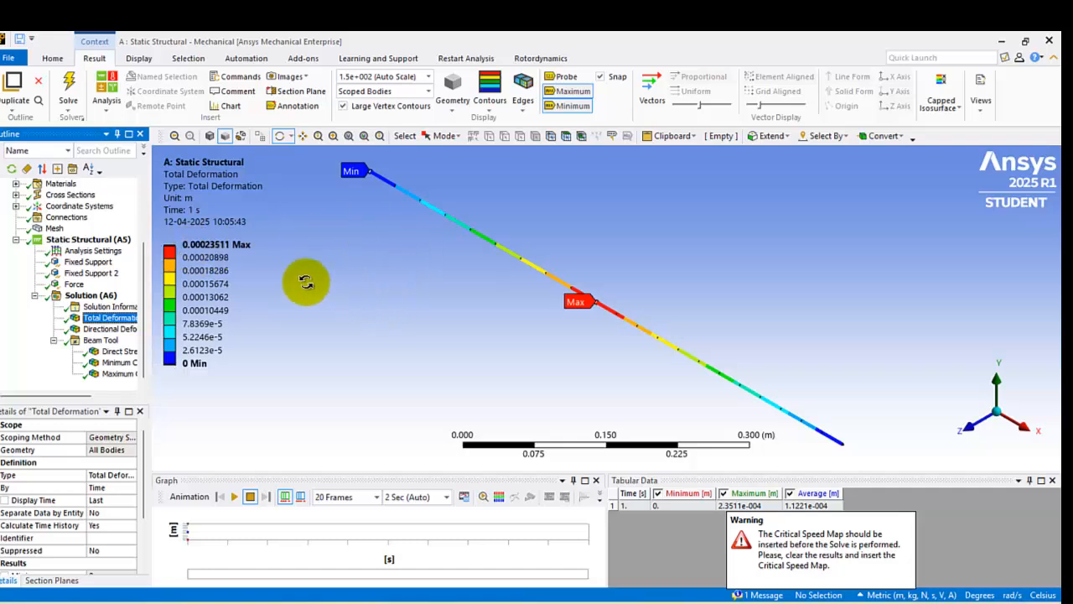
pyautogui.click(226, 259)
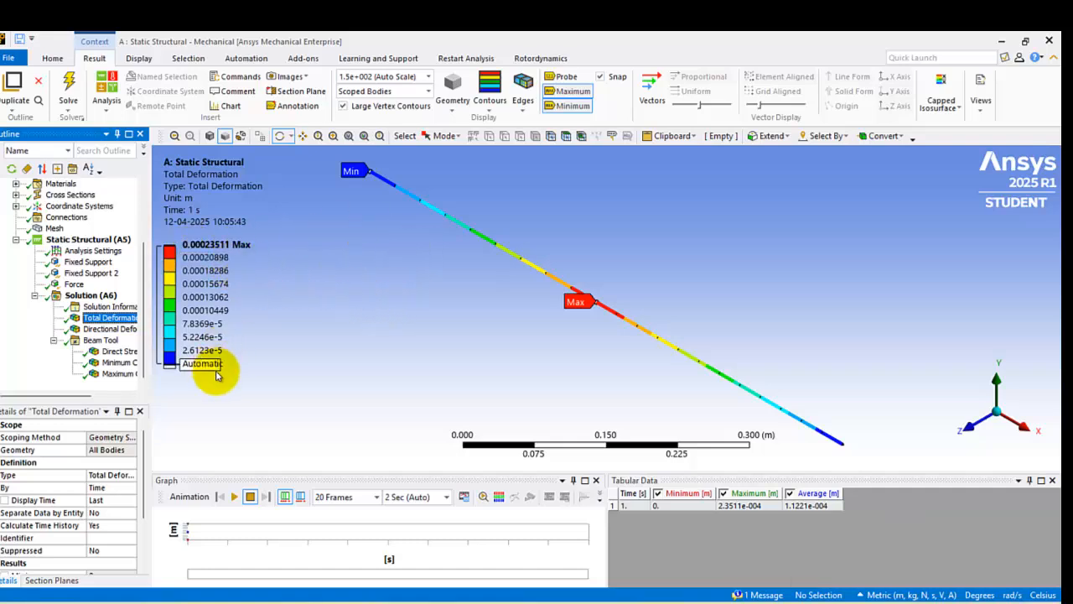
pyautogui.click(124, 329)
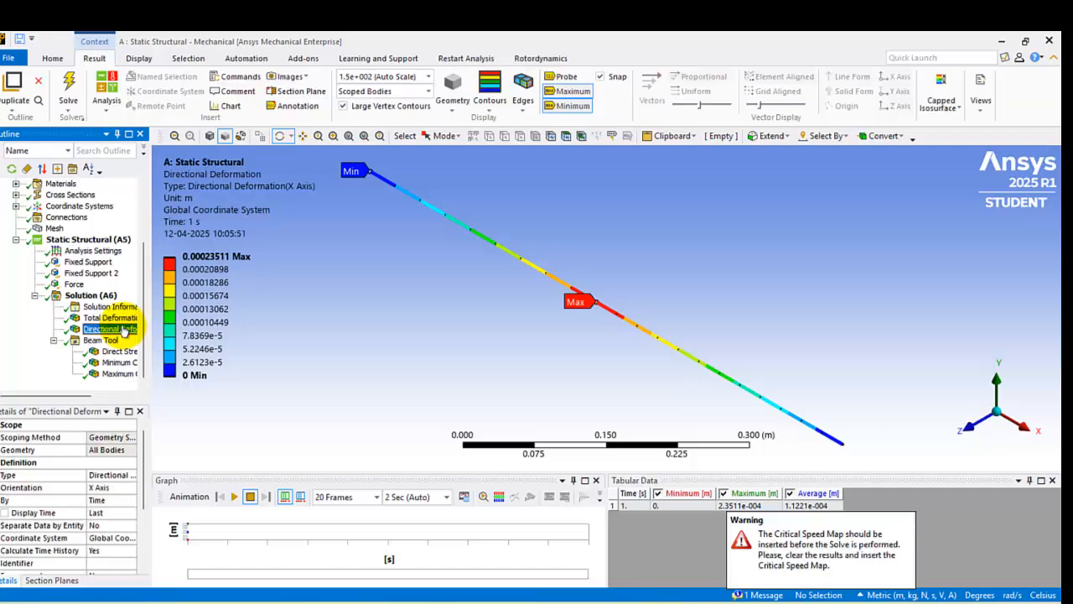
pyautogui.click(120, 318)
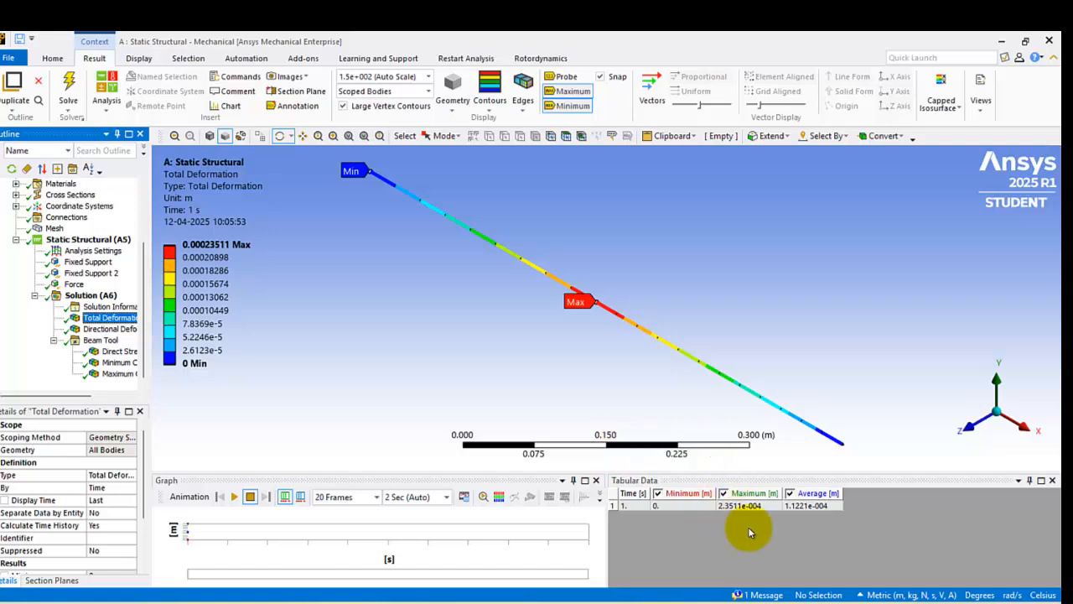
# Step: Review the Beam Tool's direct, minimum combined and maximum combined stresses along the bar, and recheck the deformation results
pyautogui.click(119, 350)
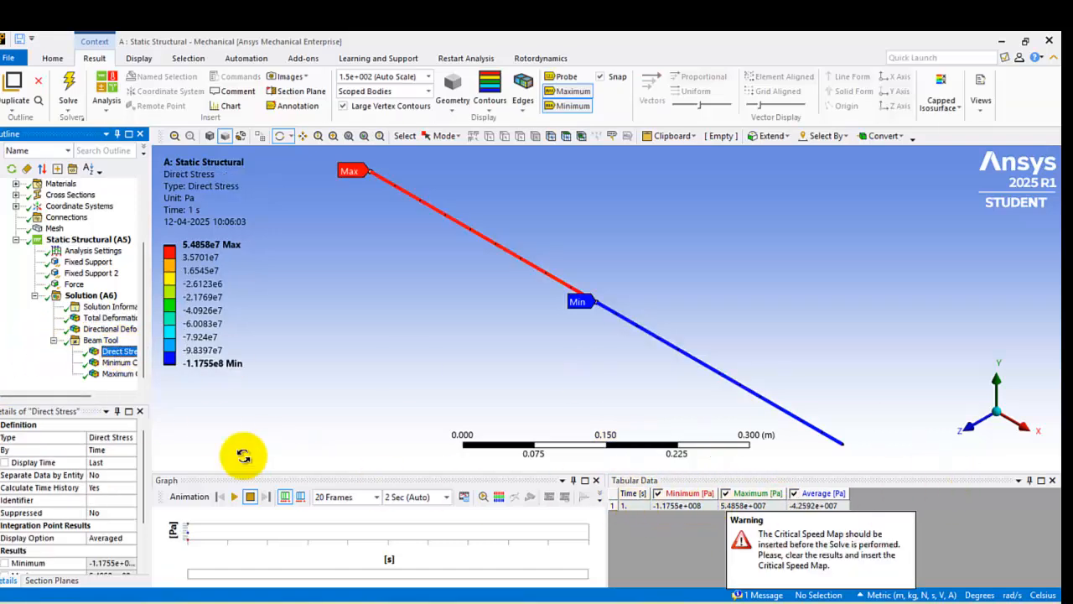
pyautogui.click(117, 362)
pyautogui.click(118, 374)
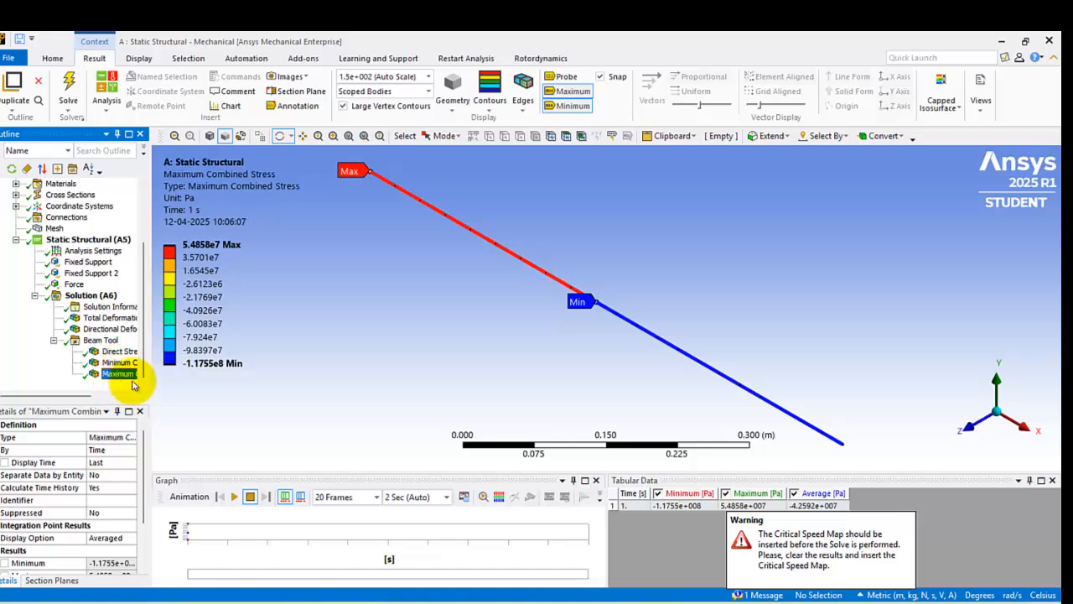
pyautogui.click(117, 318)
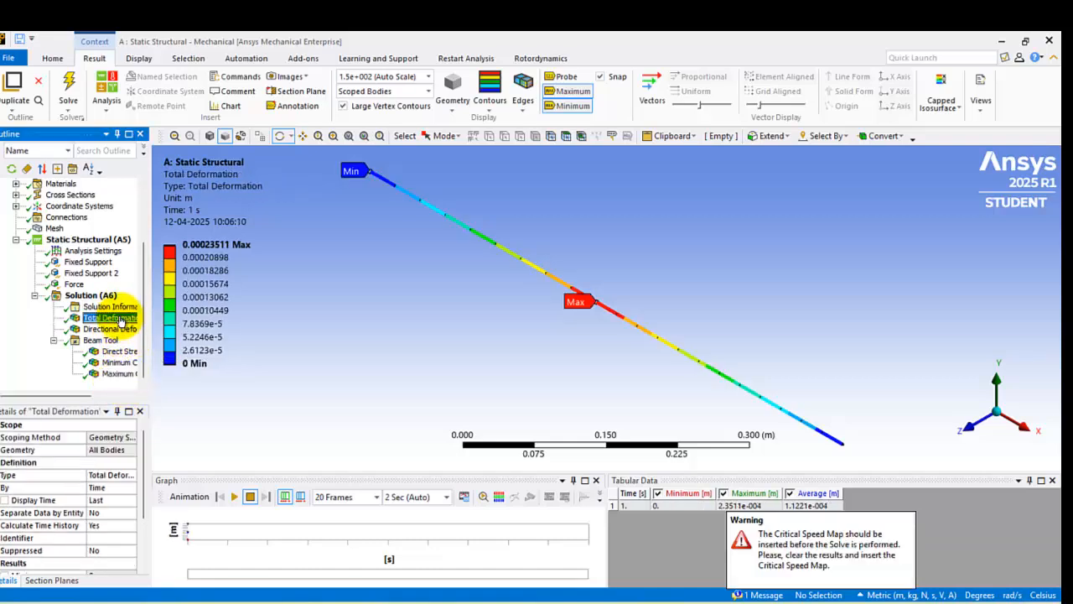
pyautogui.click(120, 363)
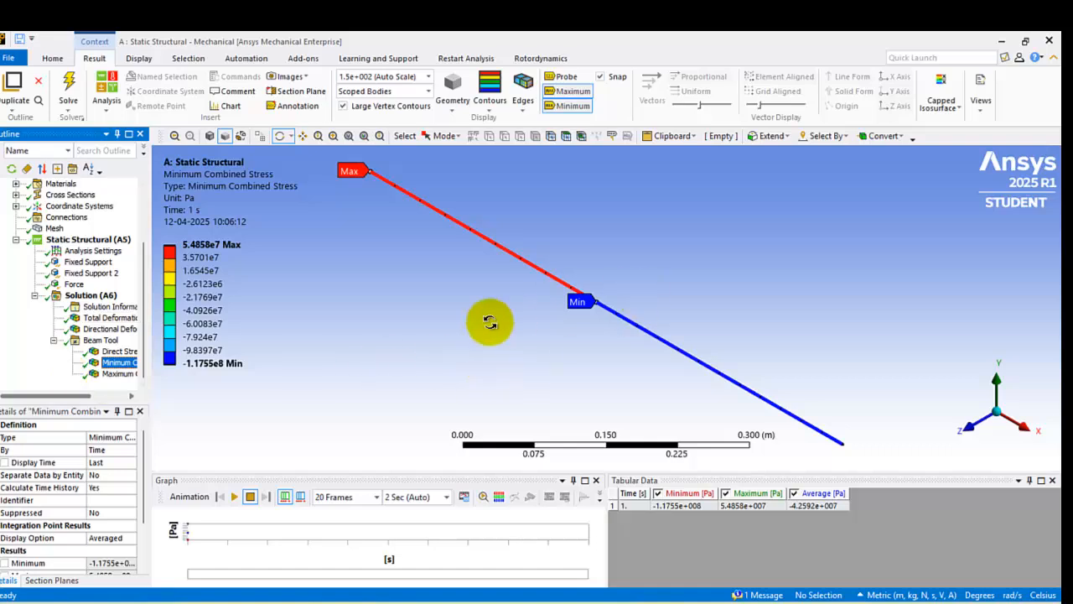
pyautogui.click(452, 328)
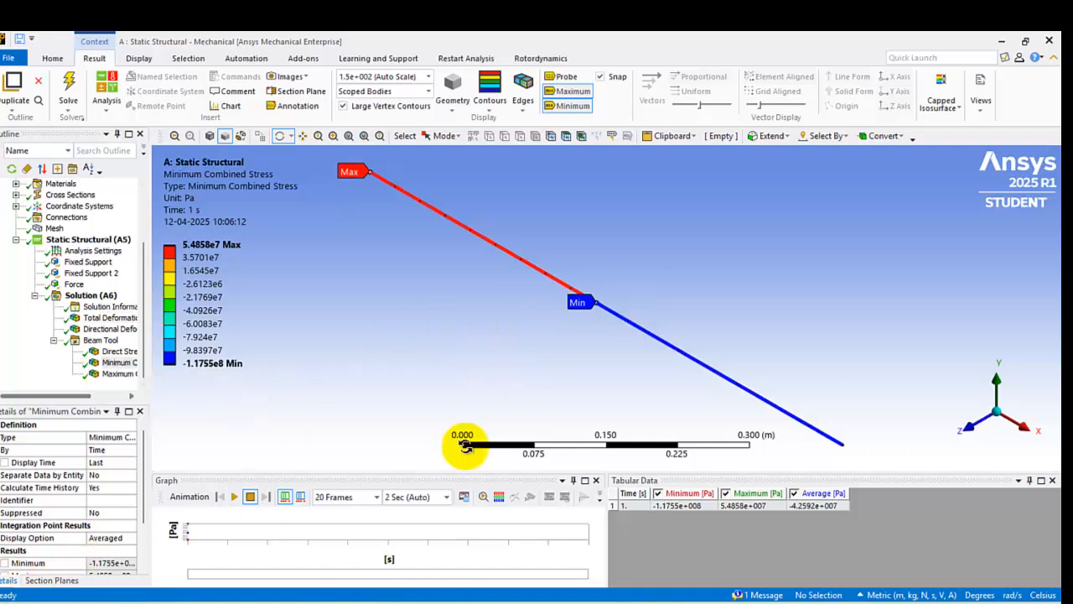
pyautogui.click(713, 601)
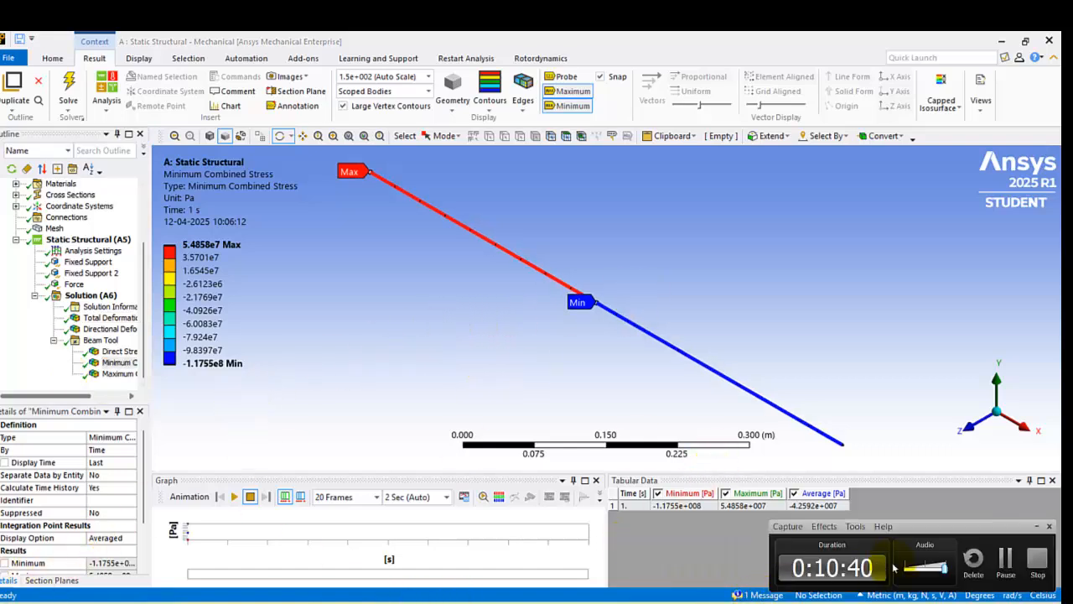